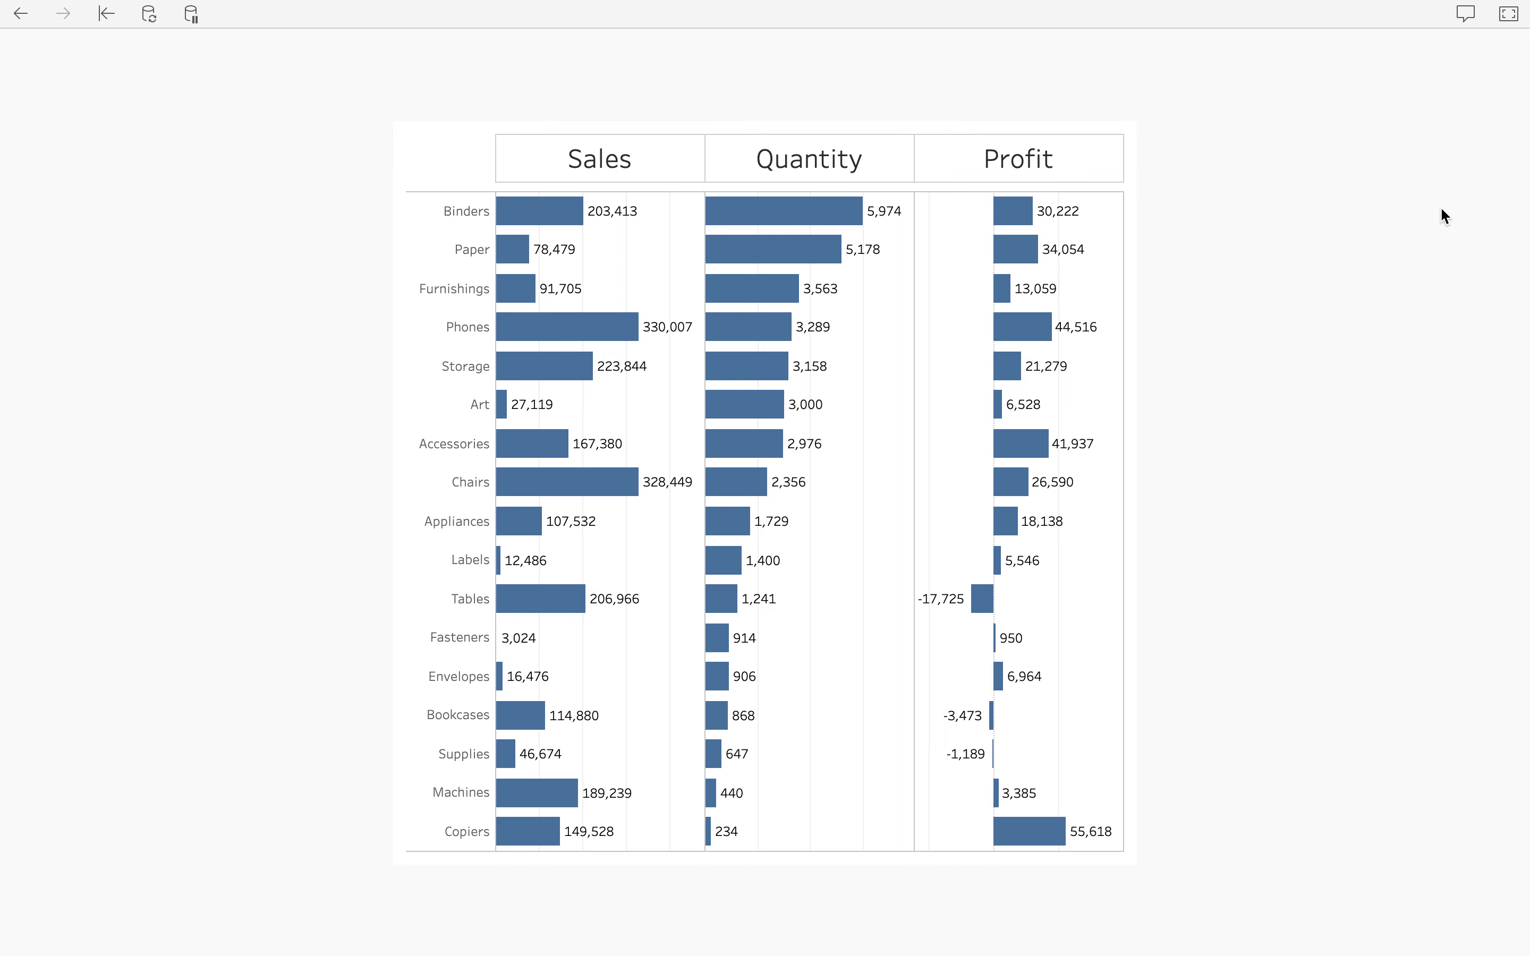
Re-sort the server bar chart by Profit, Quantity, Sales and Quantity, then finally Profit.
left_click(1073, 151)
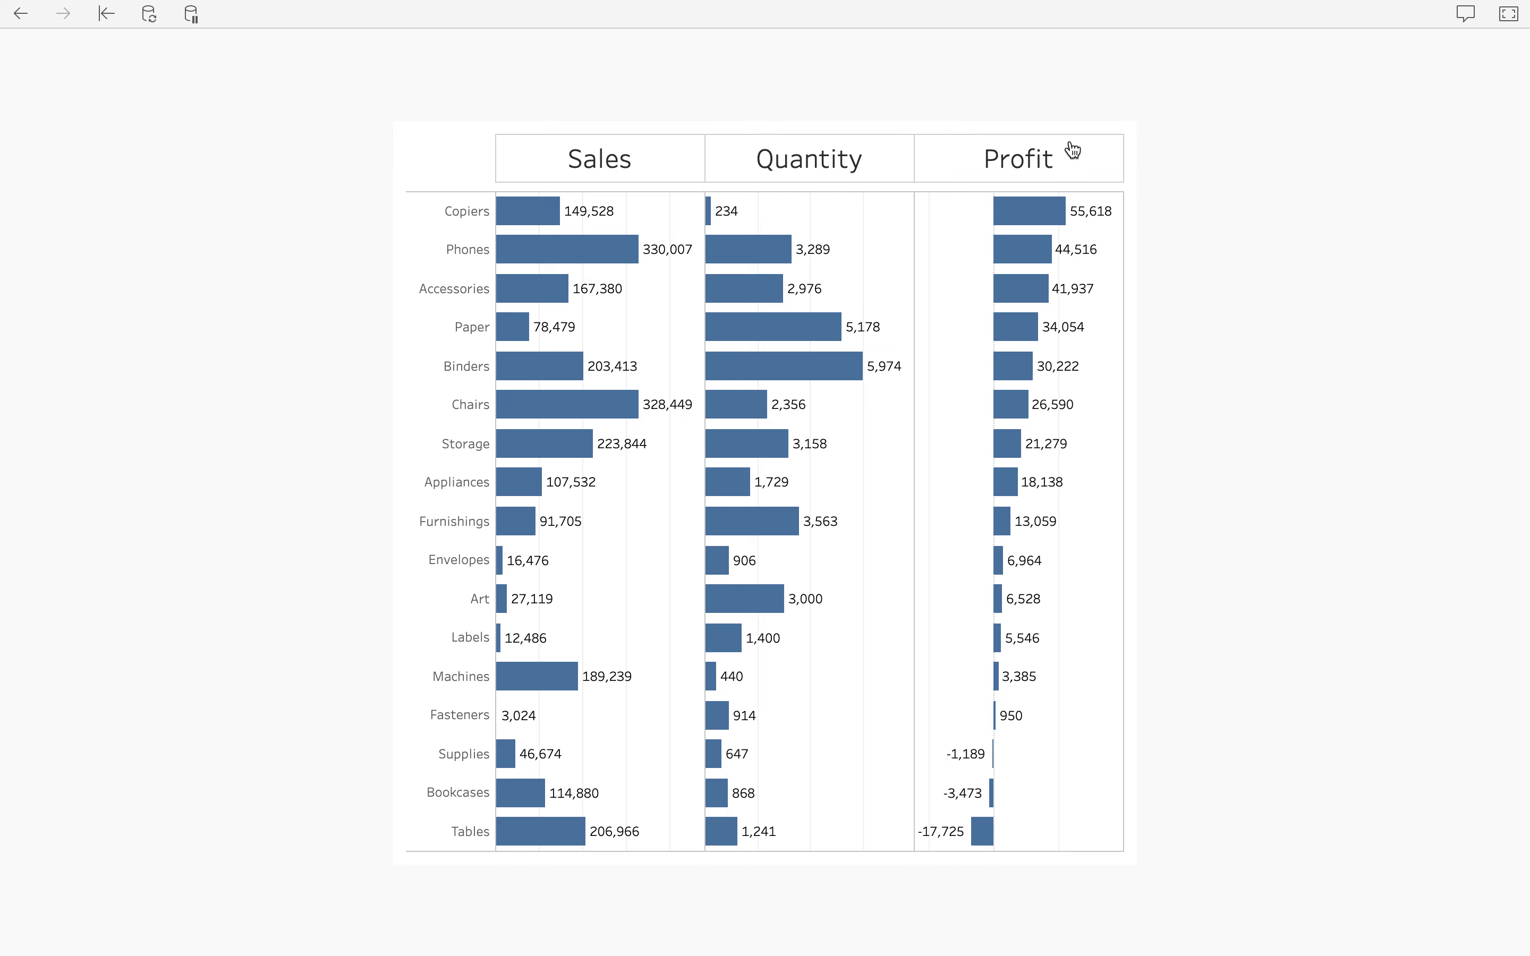
left_click(630, 156)
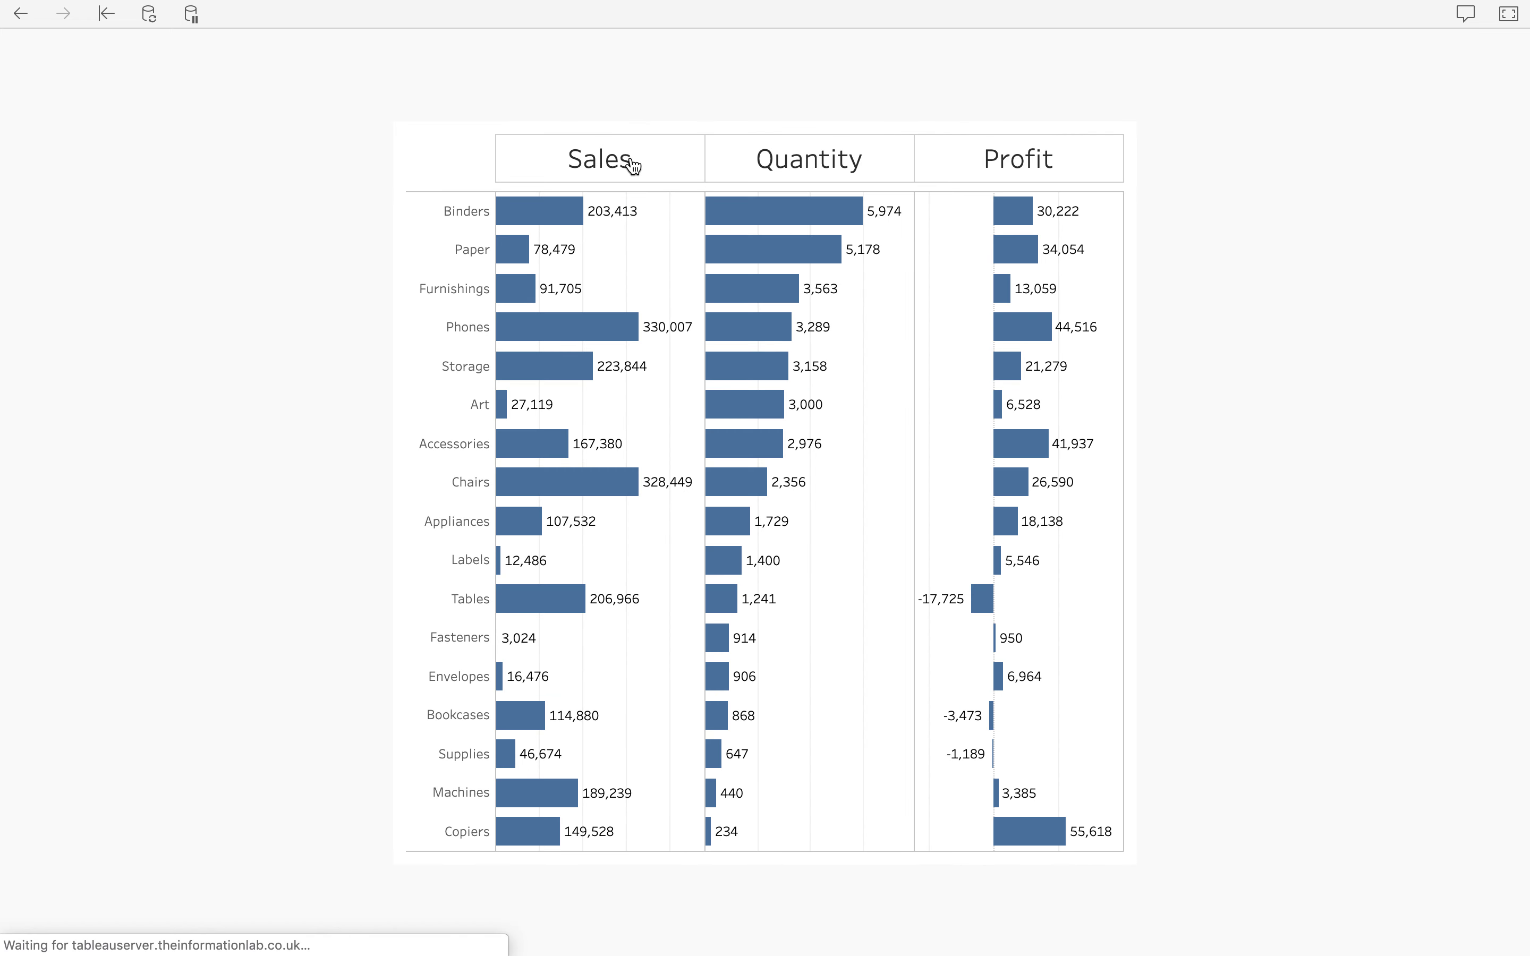
left_click(683, 159)
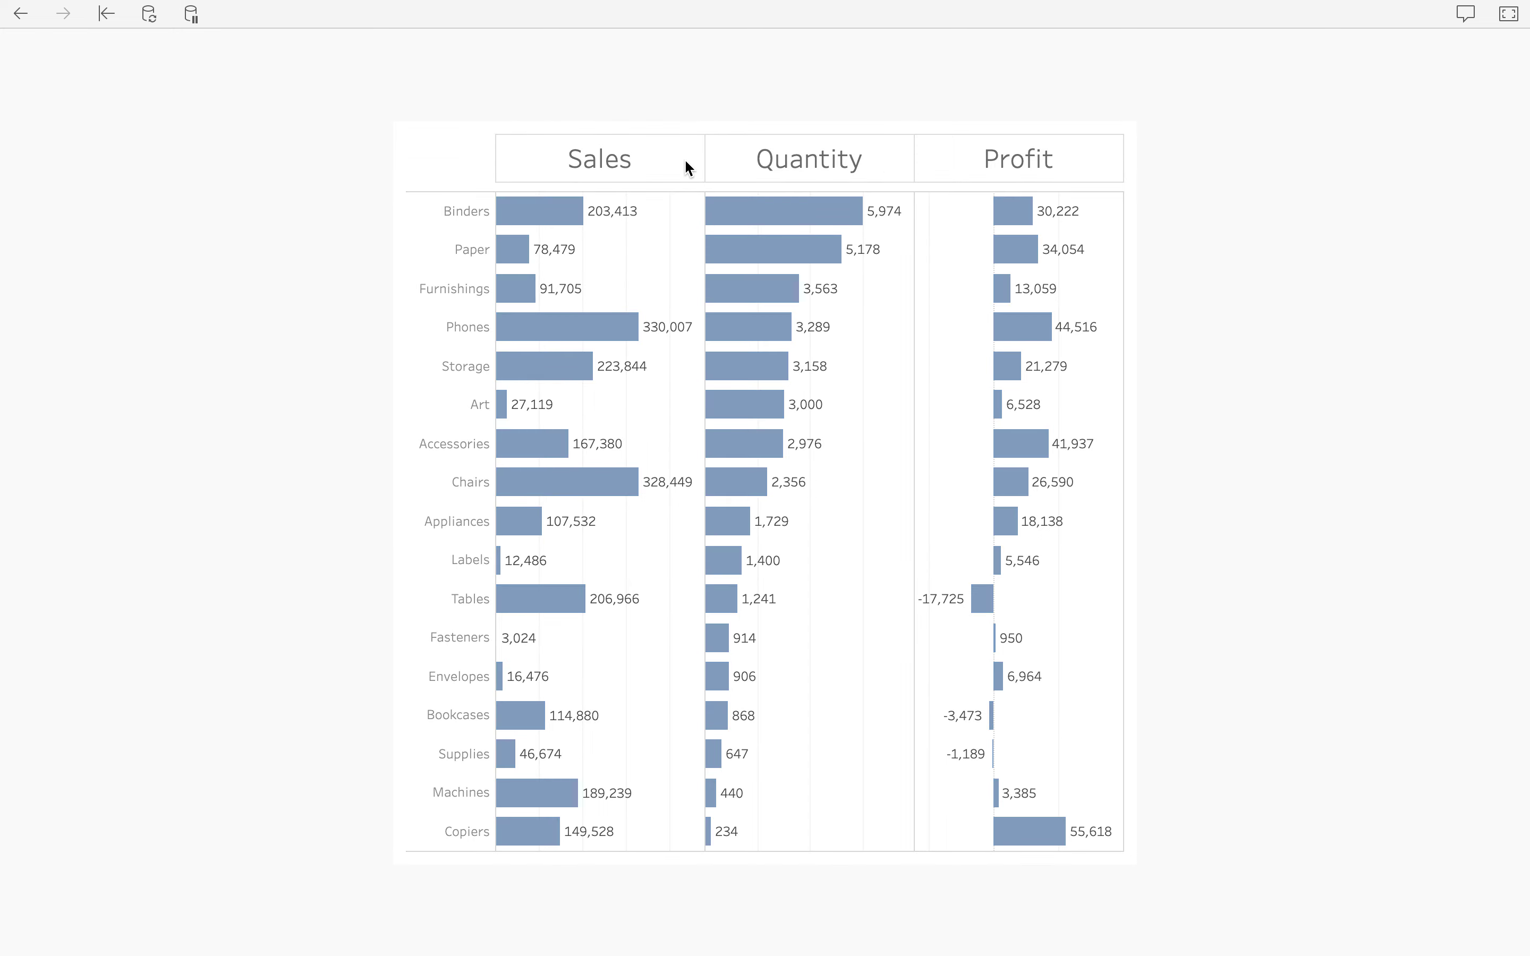
left_click(824, 156)
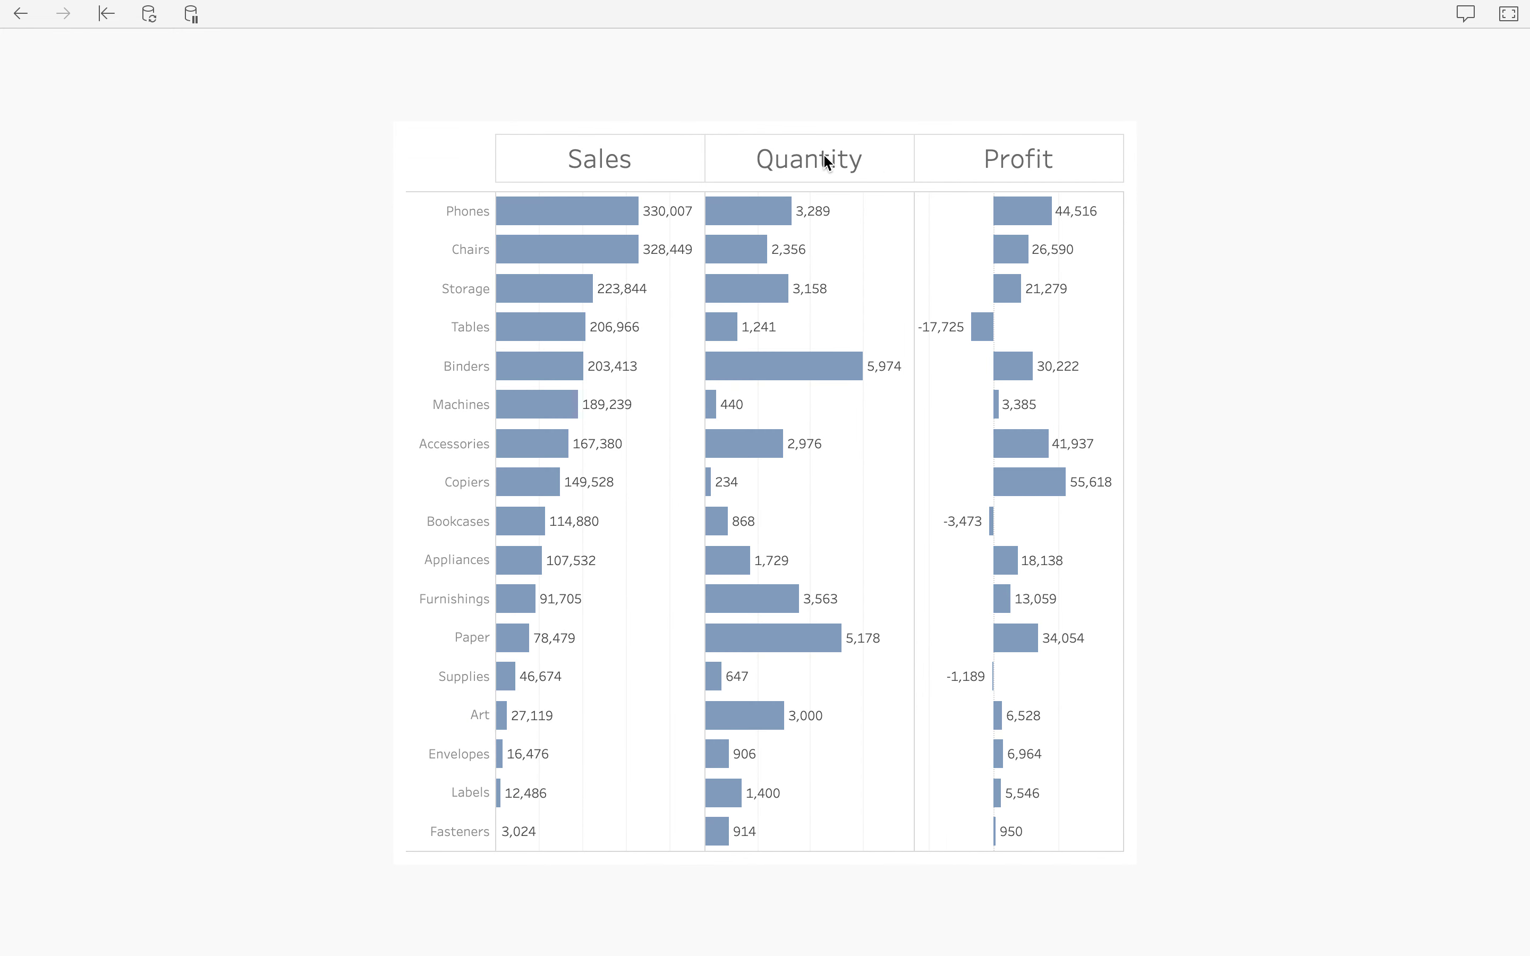
left_click(965, 167)
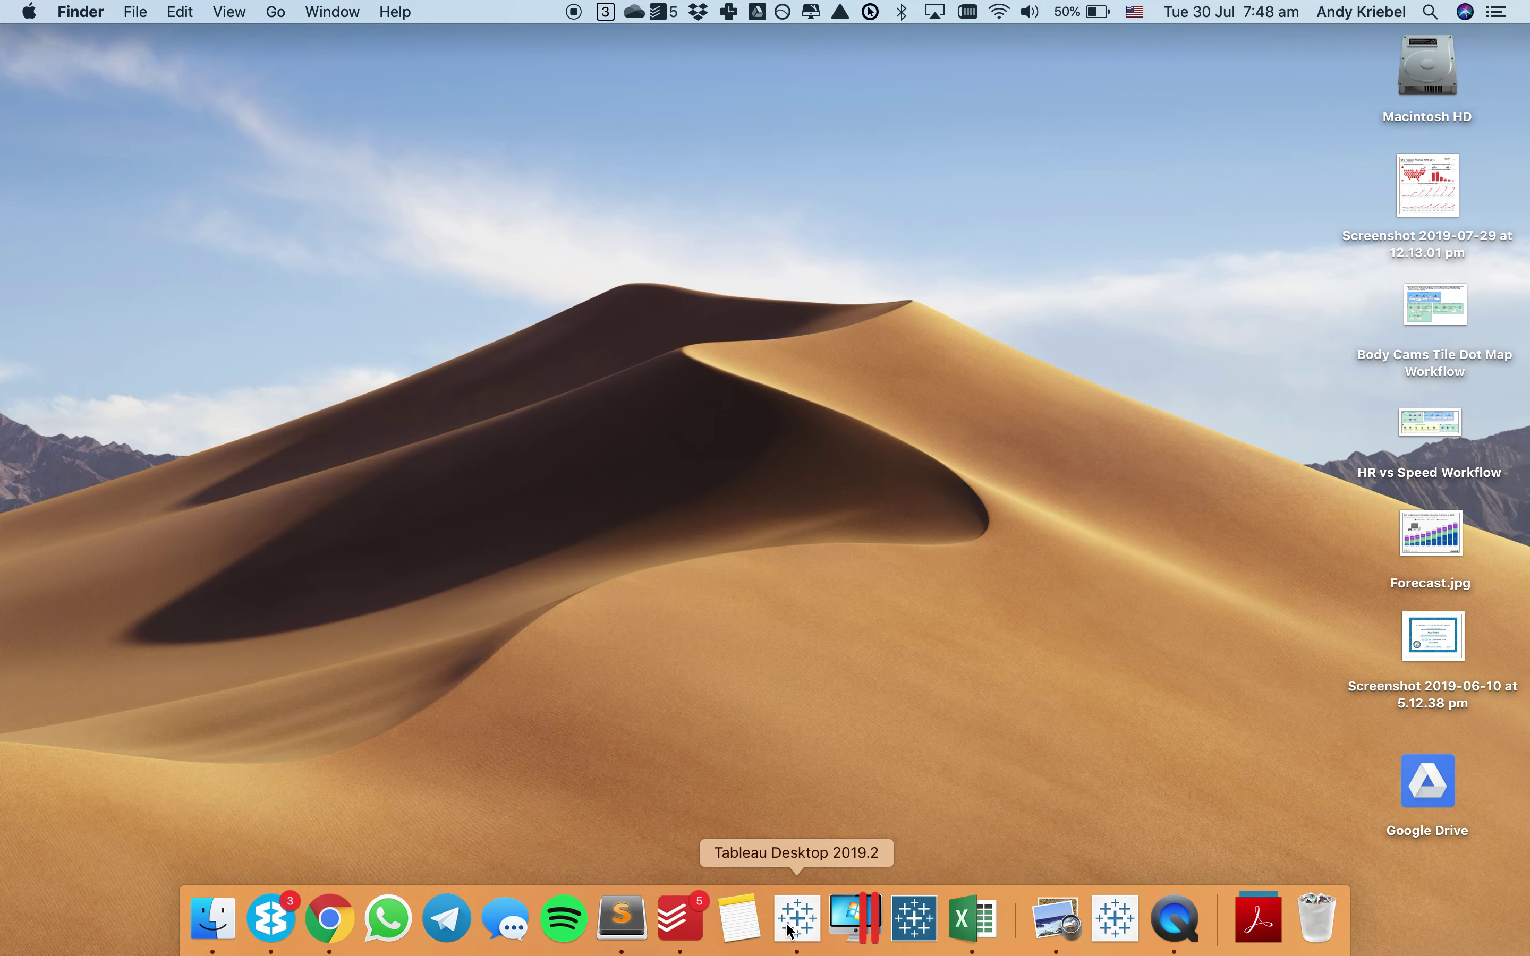
Launch Tableau Desktop and start a new sheet on the Workout Wednesday 2019 saved data source.
left_click(788, 926)
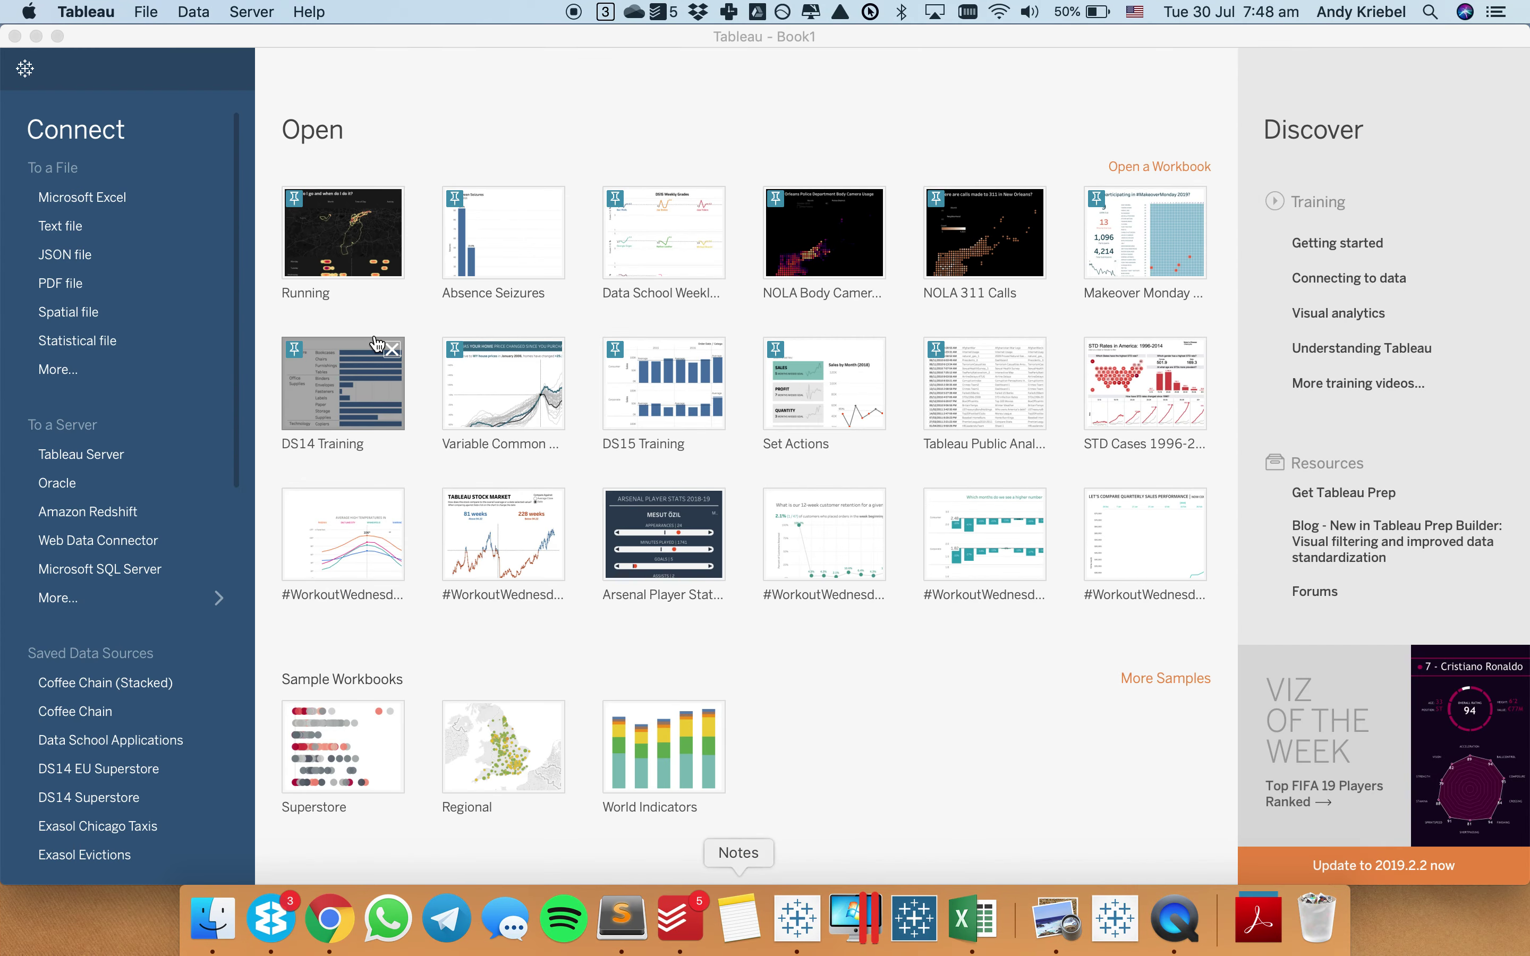
scroll(235, 324, "down", 10)
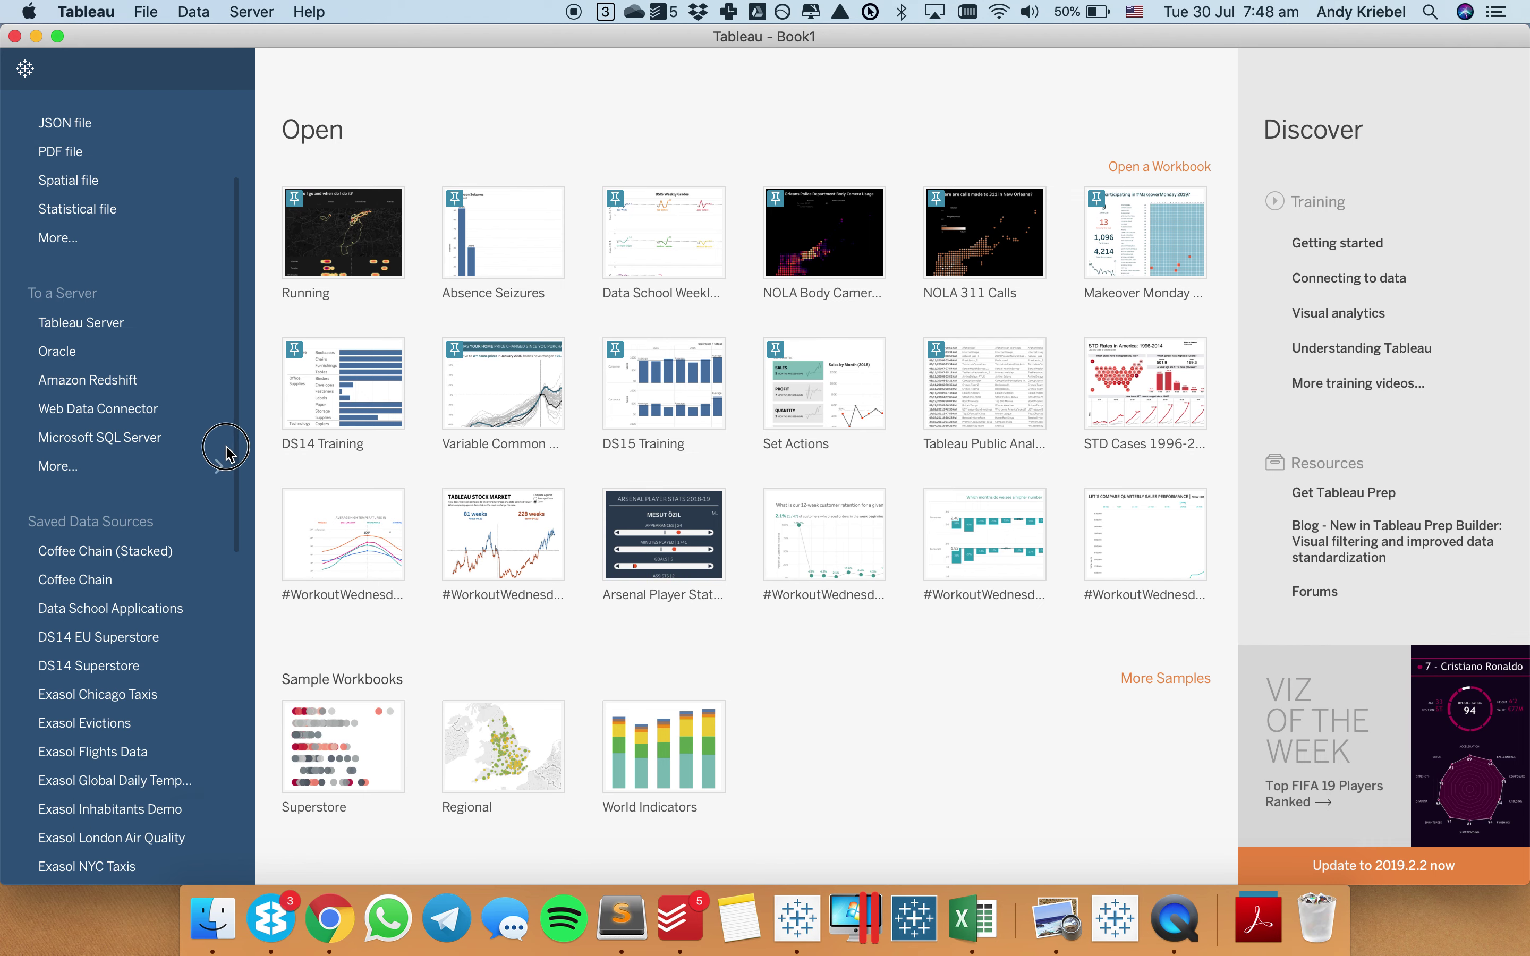
left_click(156, 815)
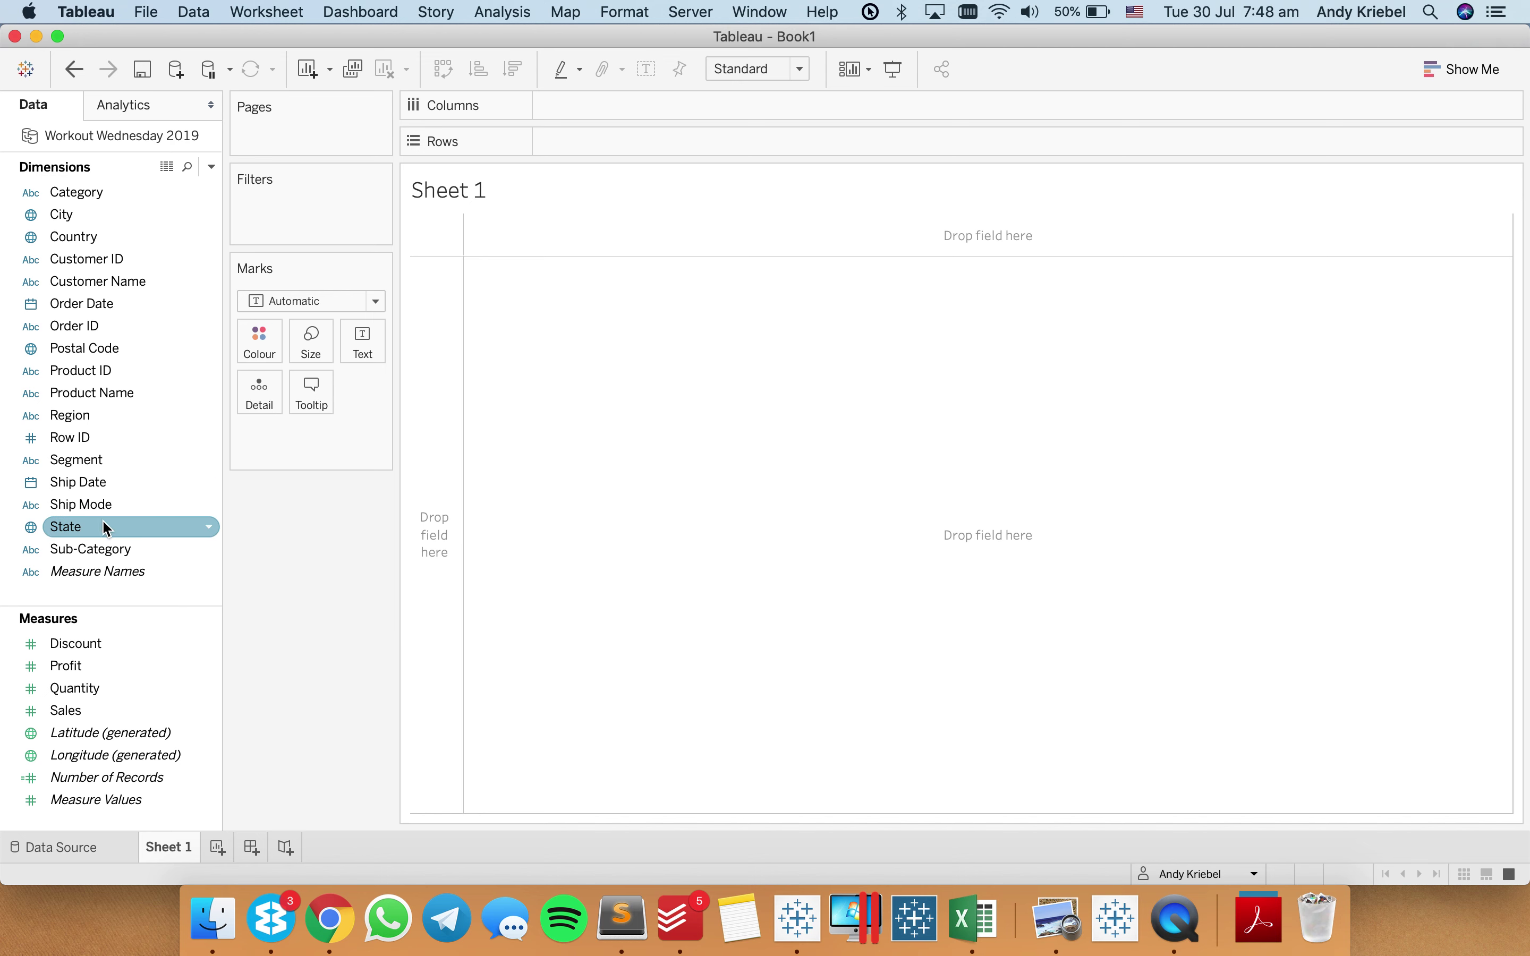
Chart Sub-Category on Rows against Sales, Quantity and Profit on Columns, fitted to Entire View.
left_click_drag(111, 557, 430, 554)
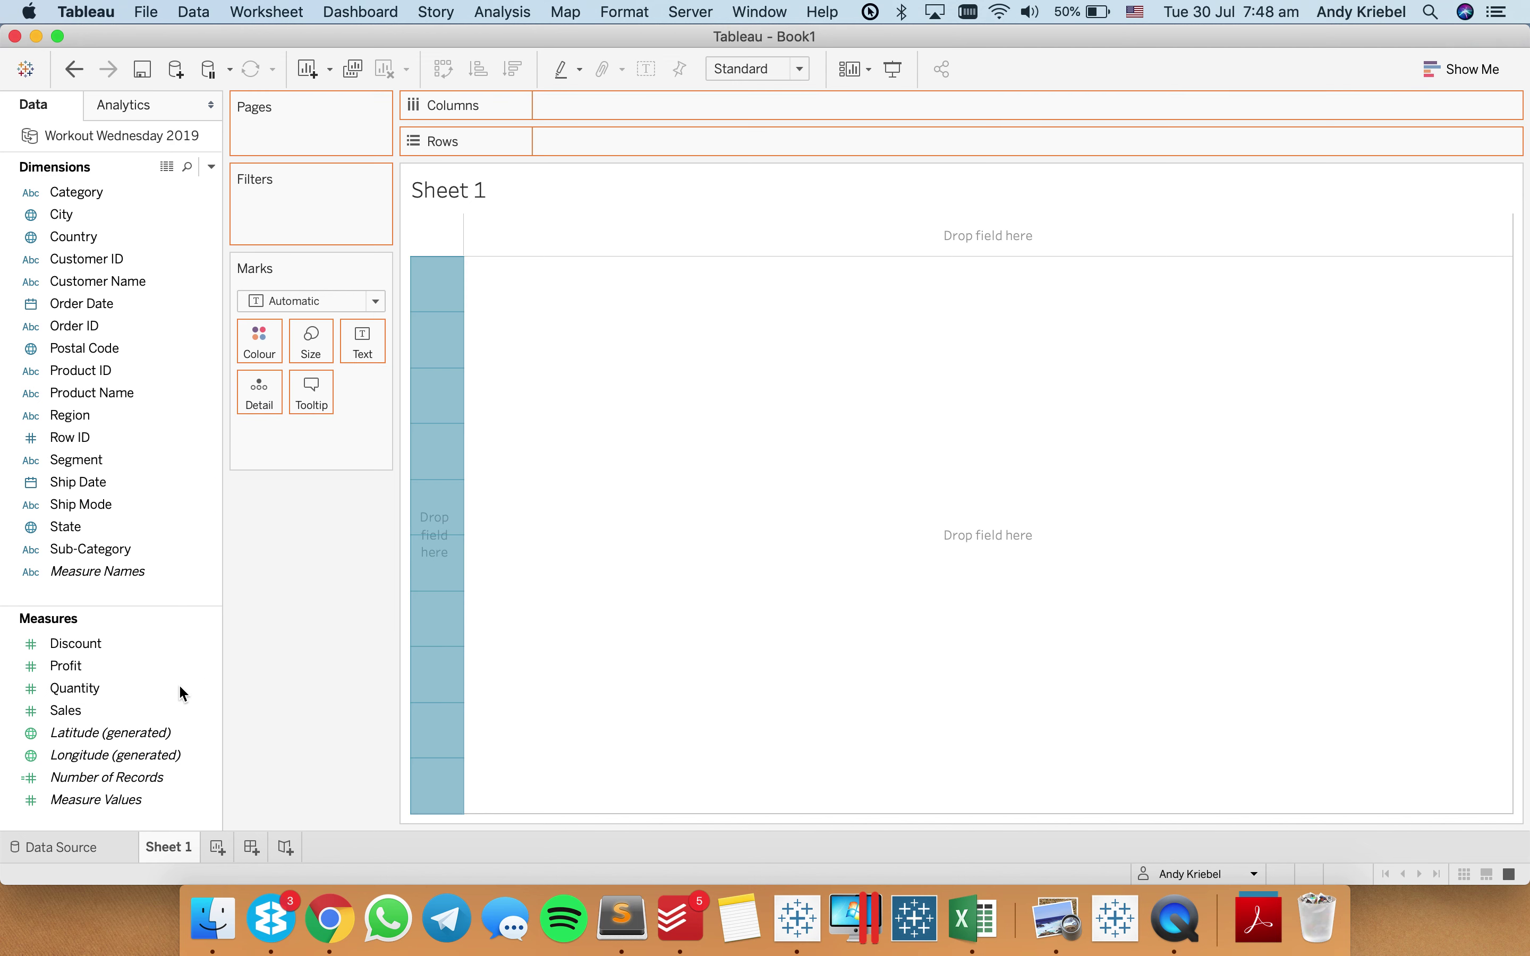
left_click_drag(183, 710, 557, 105)
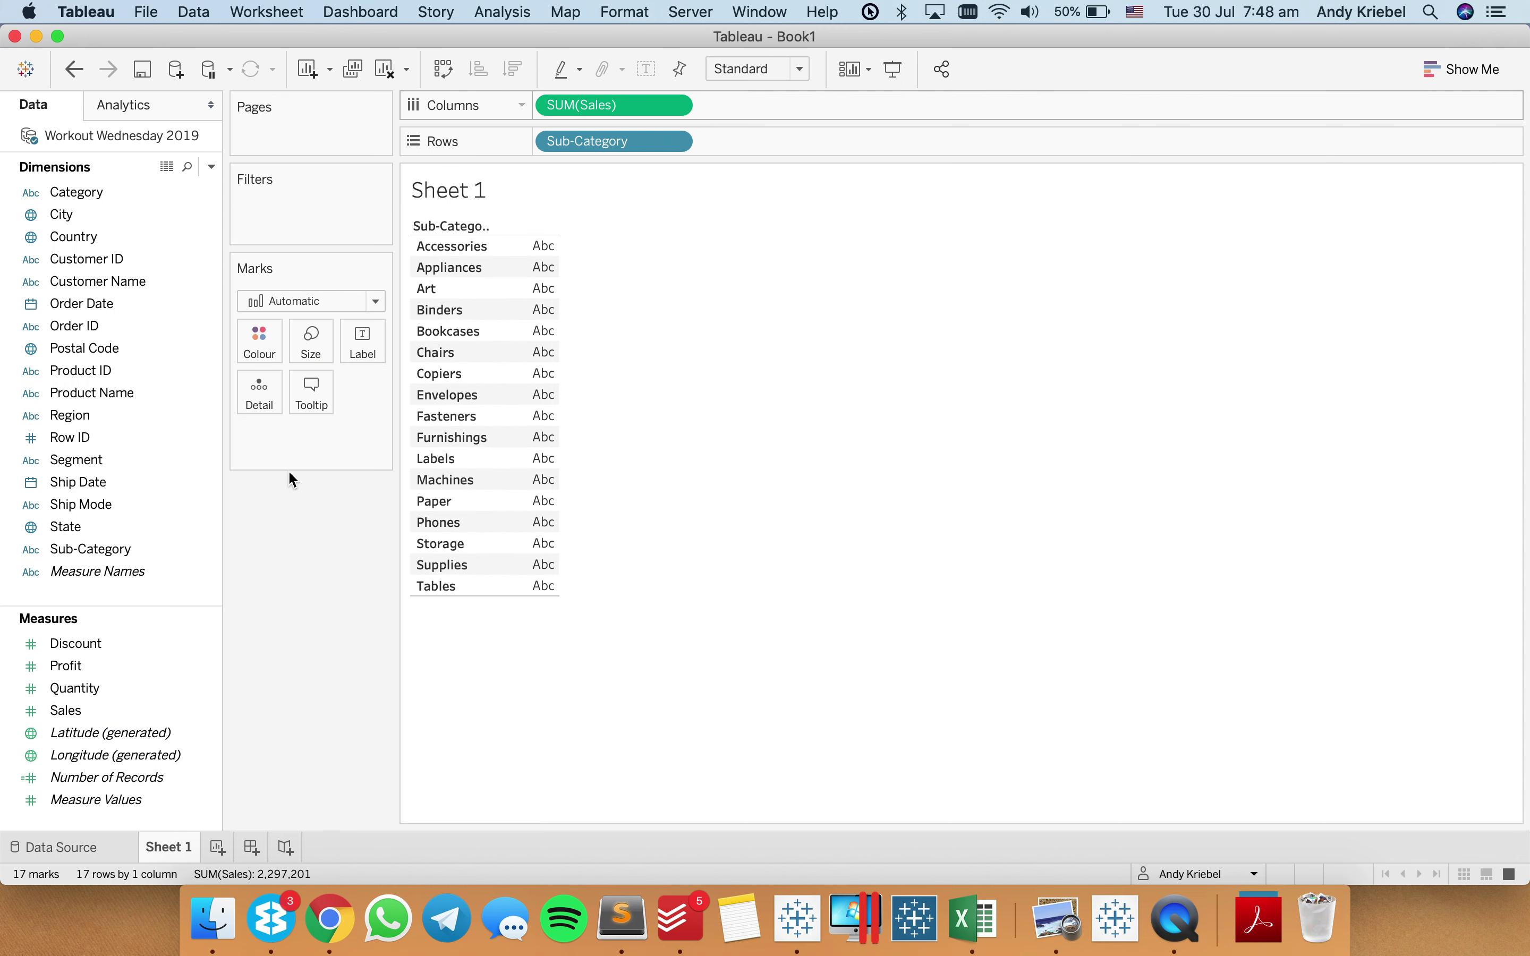
left_click_drag(95, 690, 755, 111)
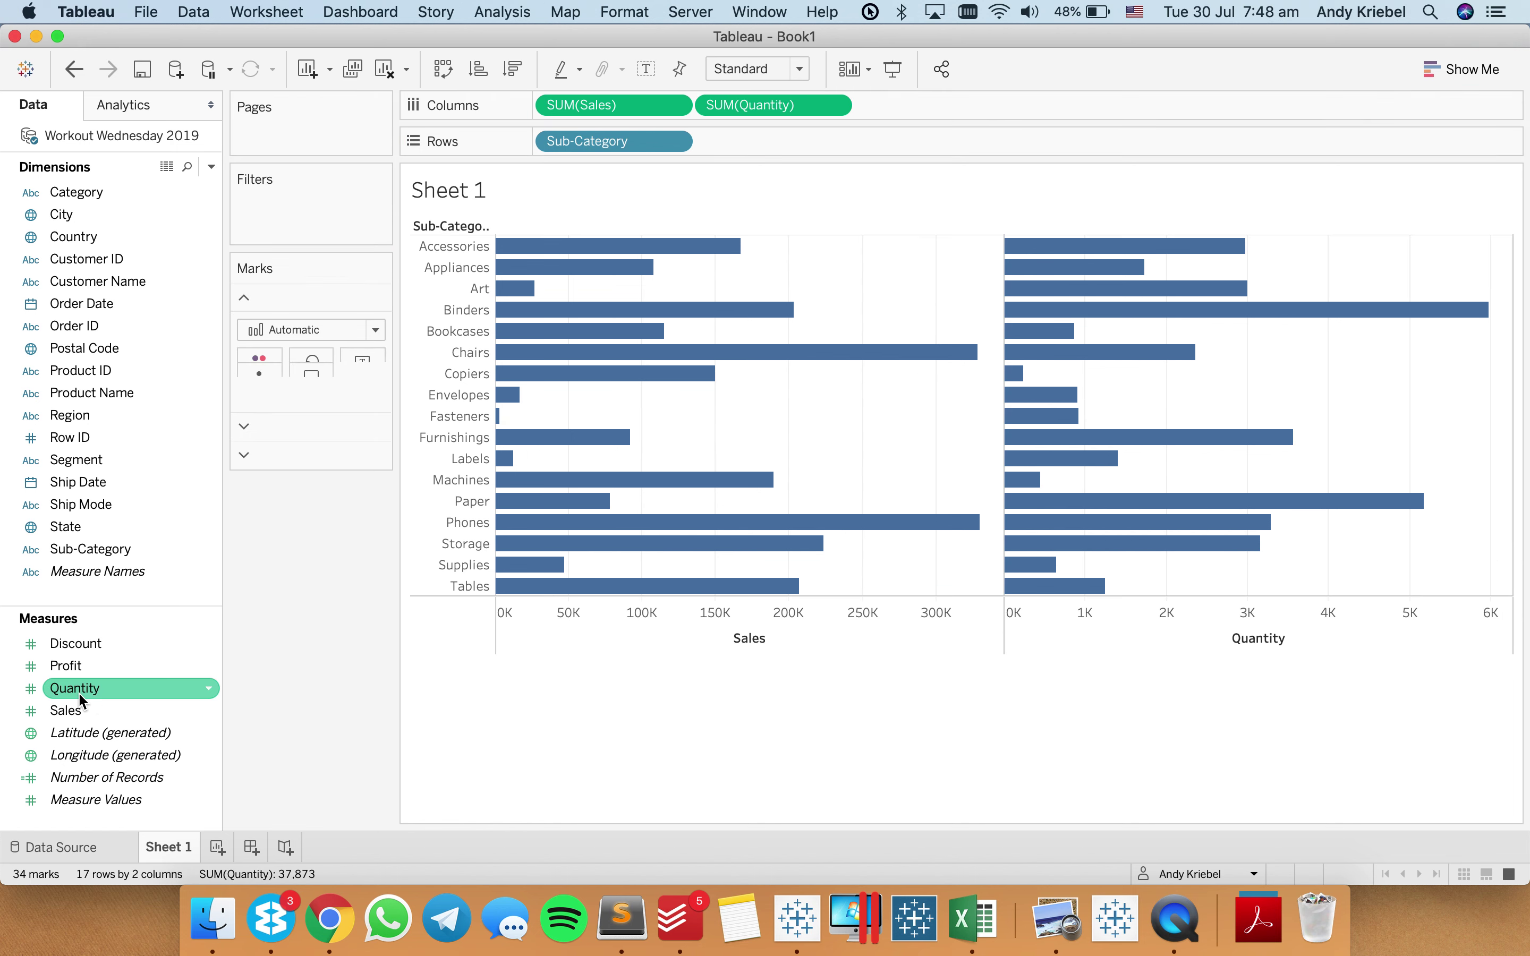
left_click_drag(86, 669, 924, 126)
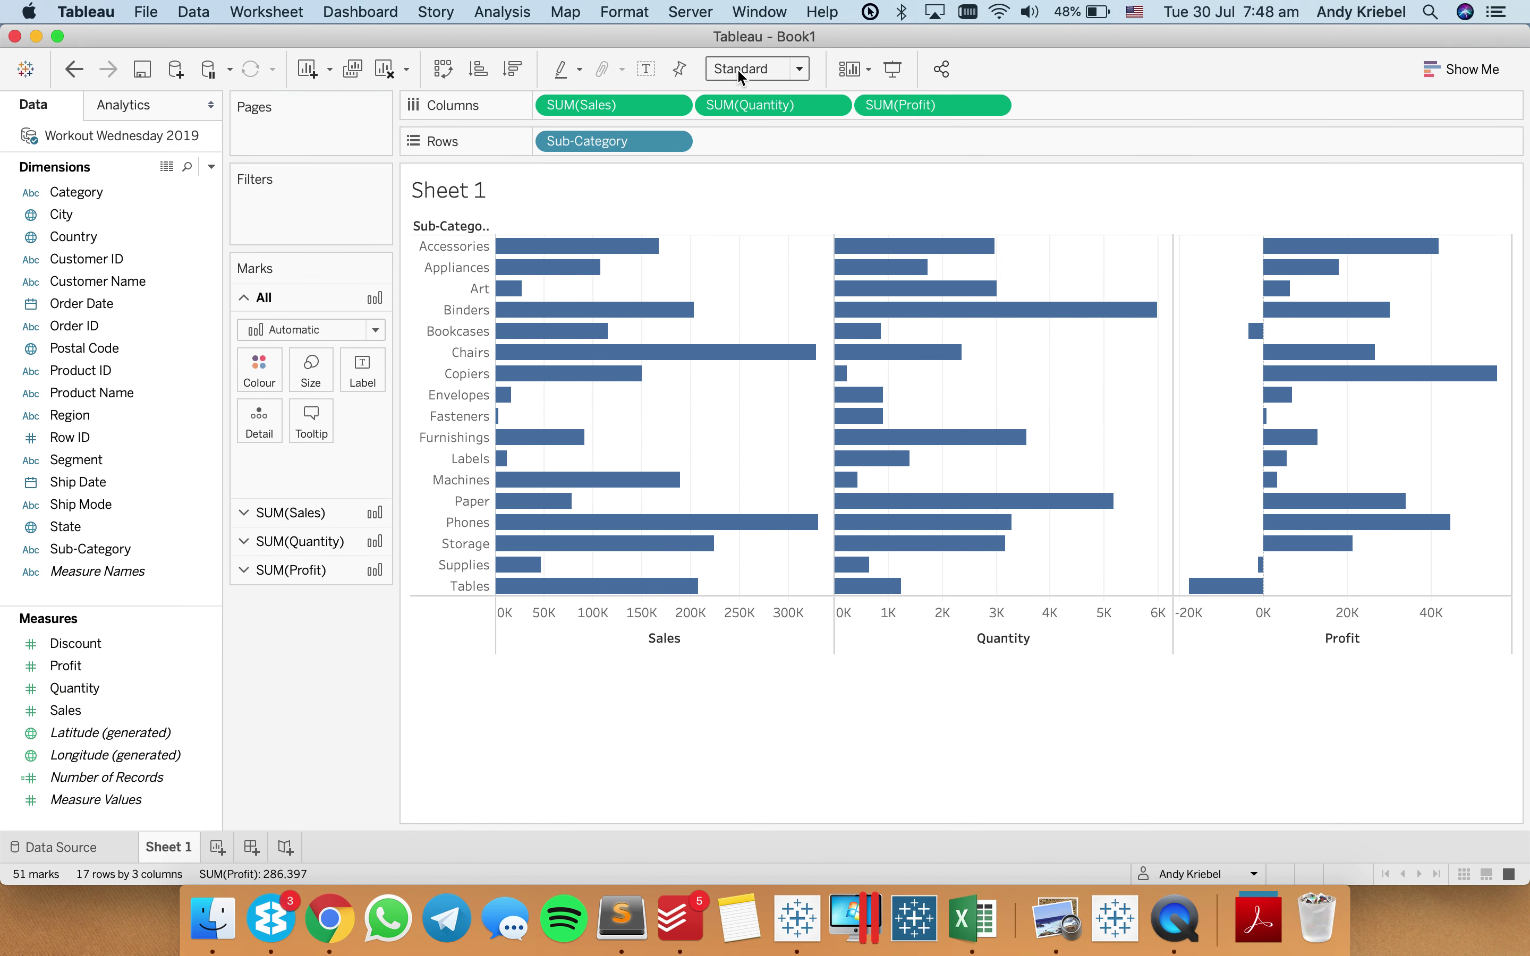
left_click(753, 73)
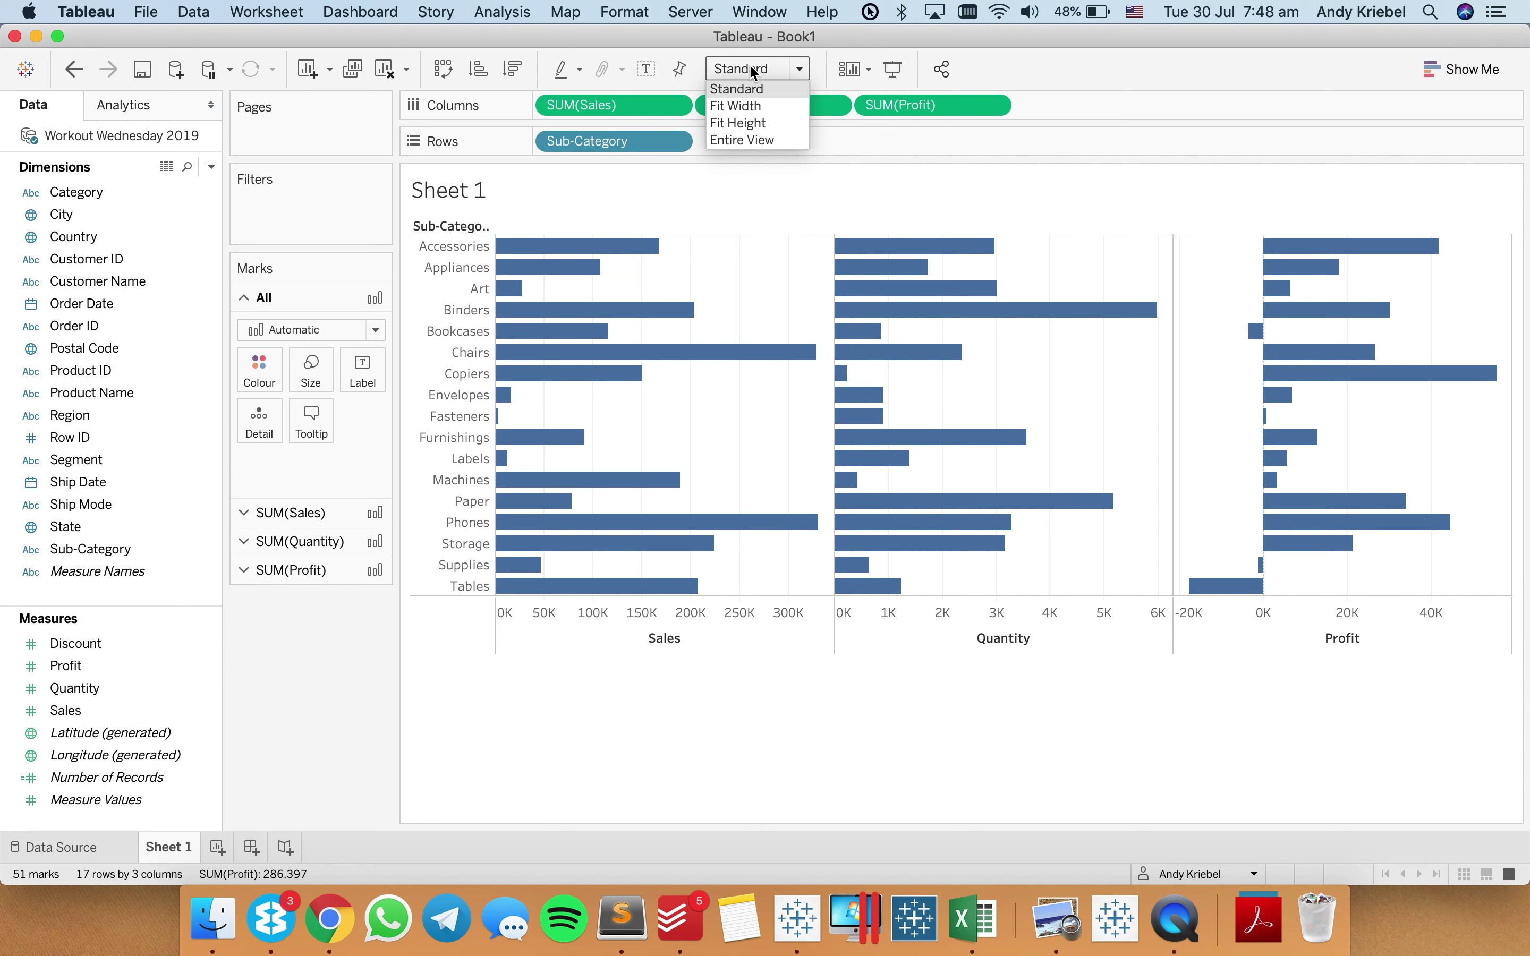
left_click(761, 140)
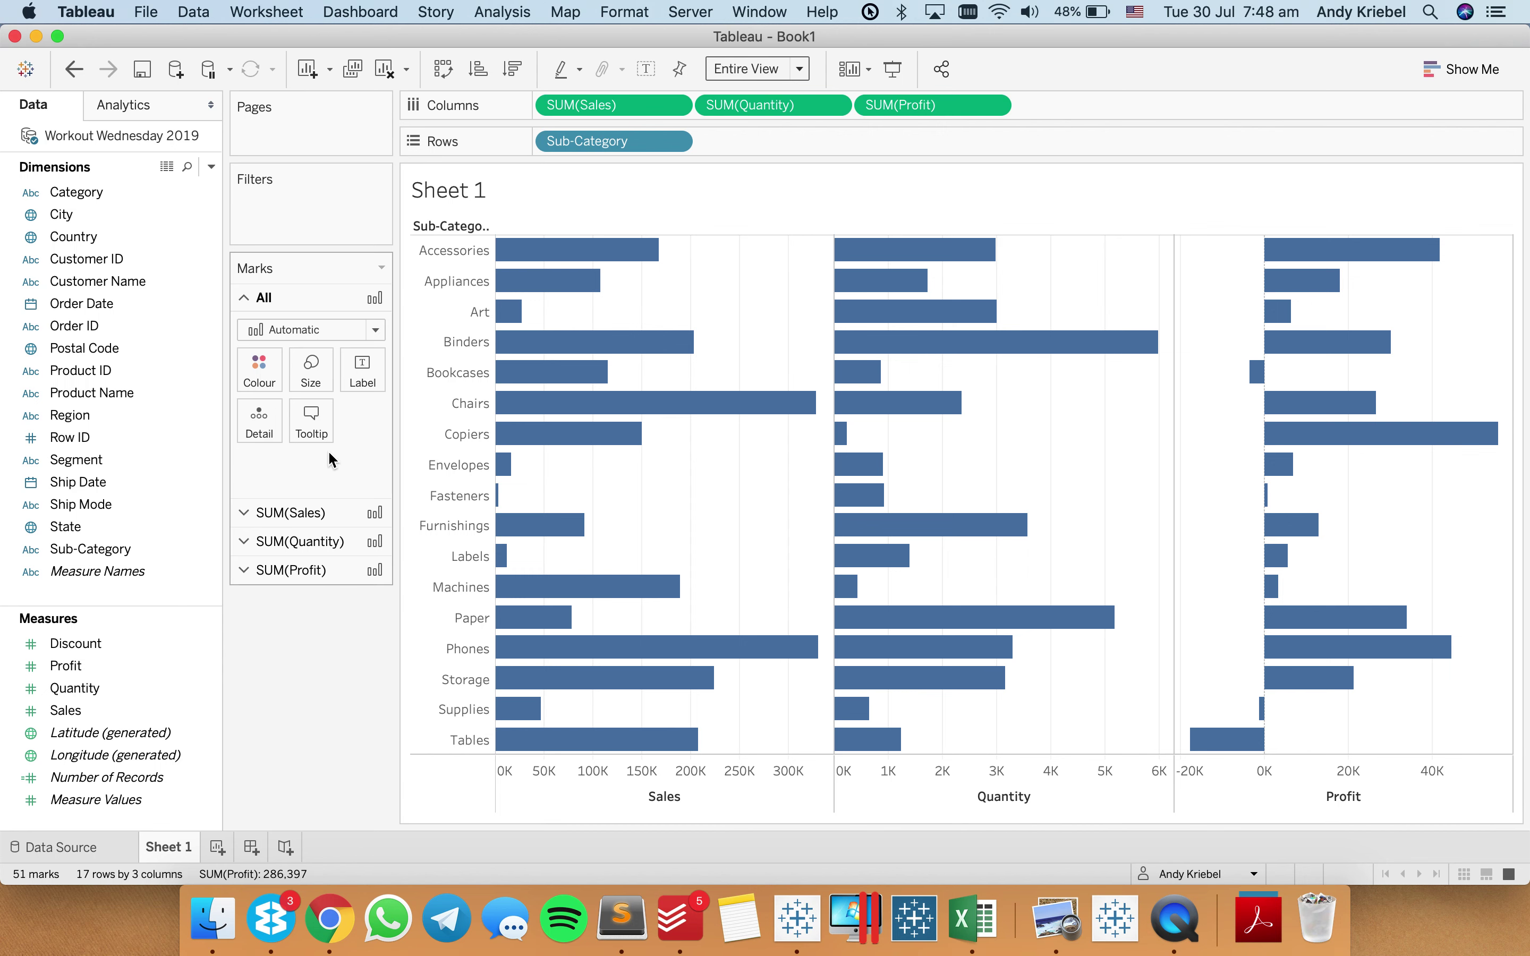
Turn on mark labels, and try hiding the Sales axis header before undoing it.
left_click(644, 74)
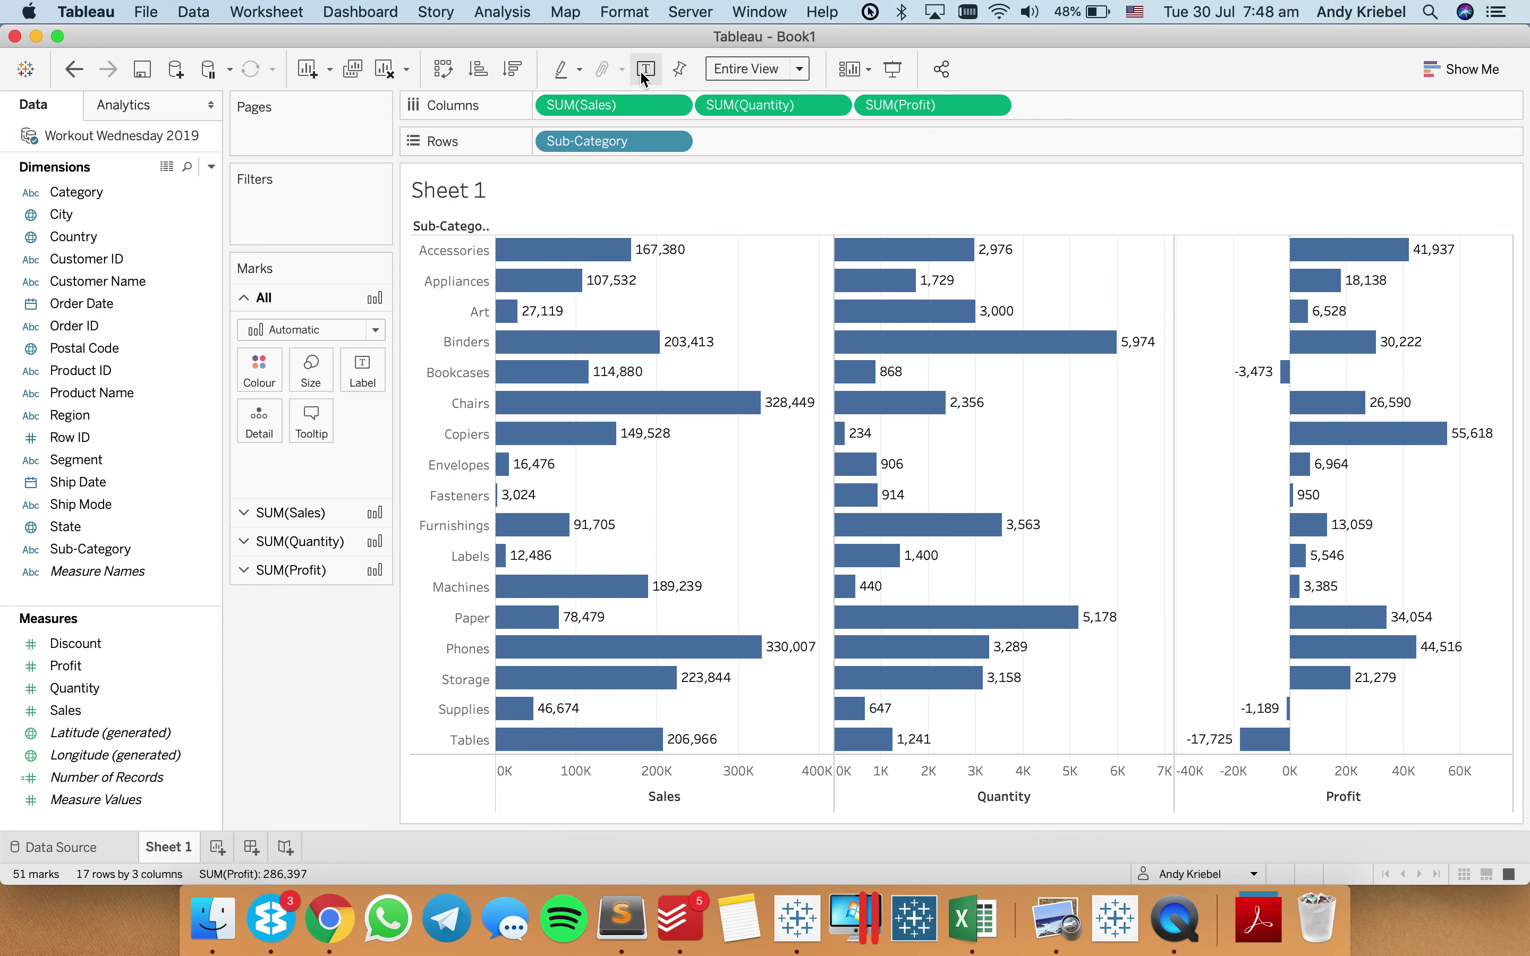
left_click(675, 107)
left_click(601, 217)
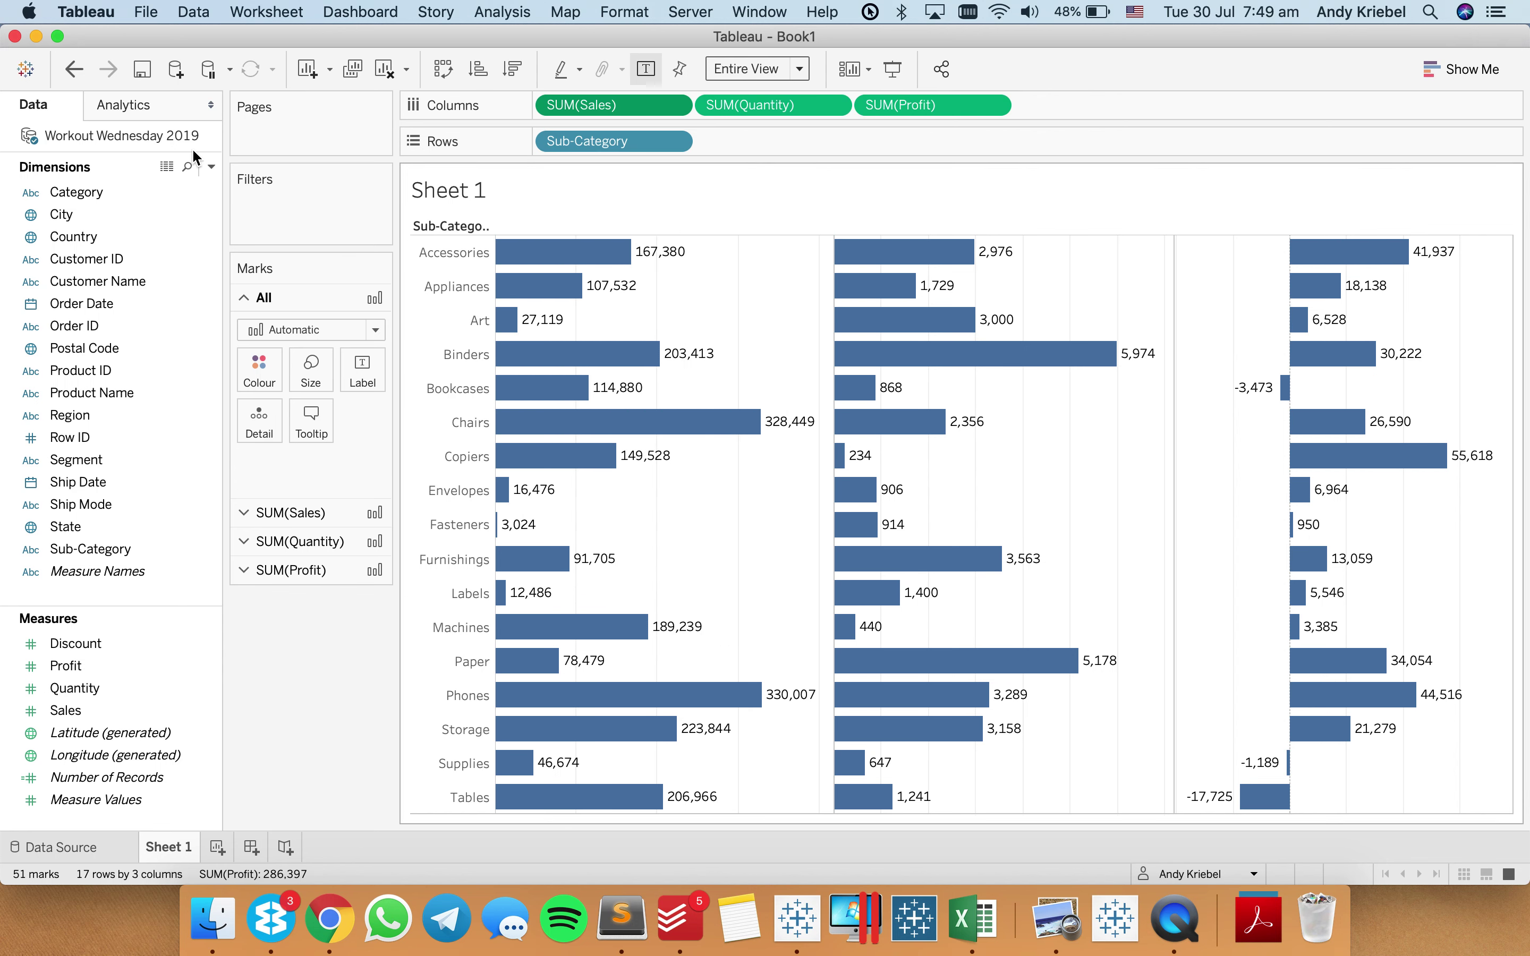
left_click(73, 69)
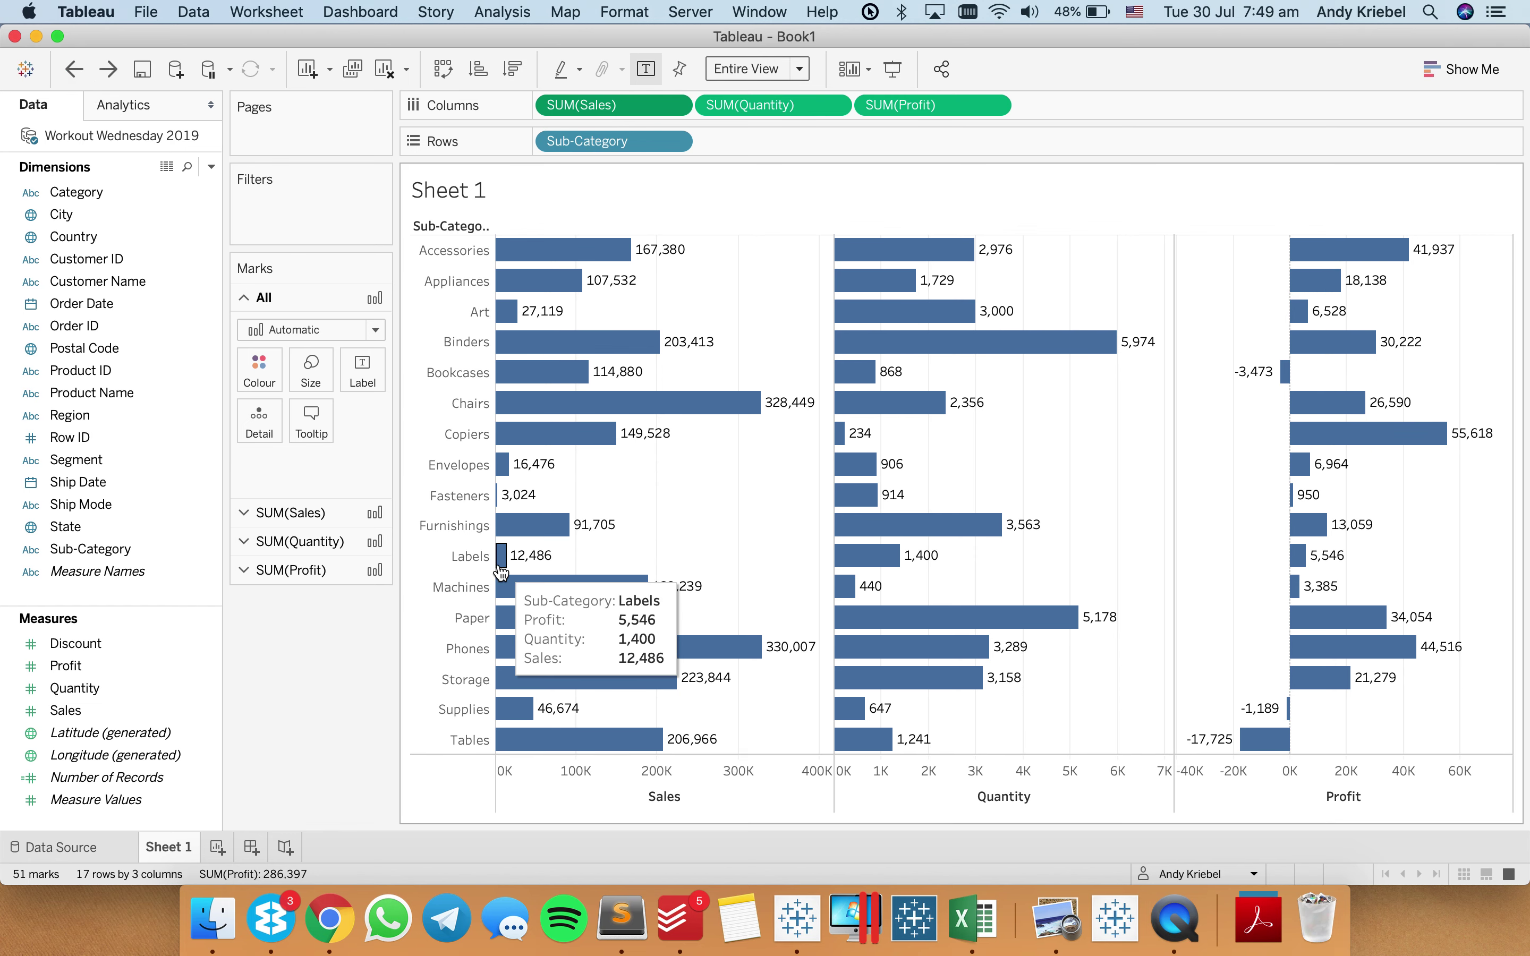
Test descending sorts by Sales and Quantity, restore alphabetical order, and hide the axis headers.
mouse_move(713, 801)
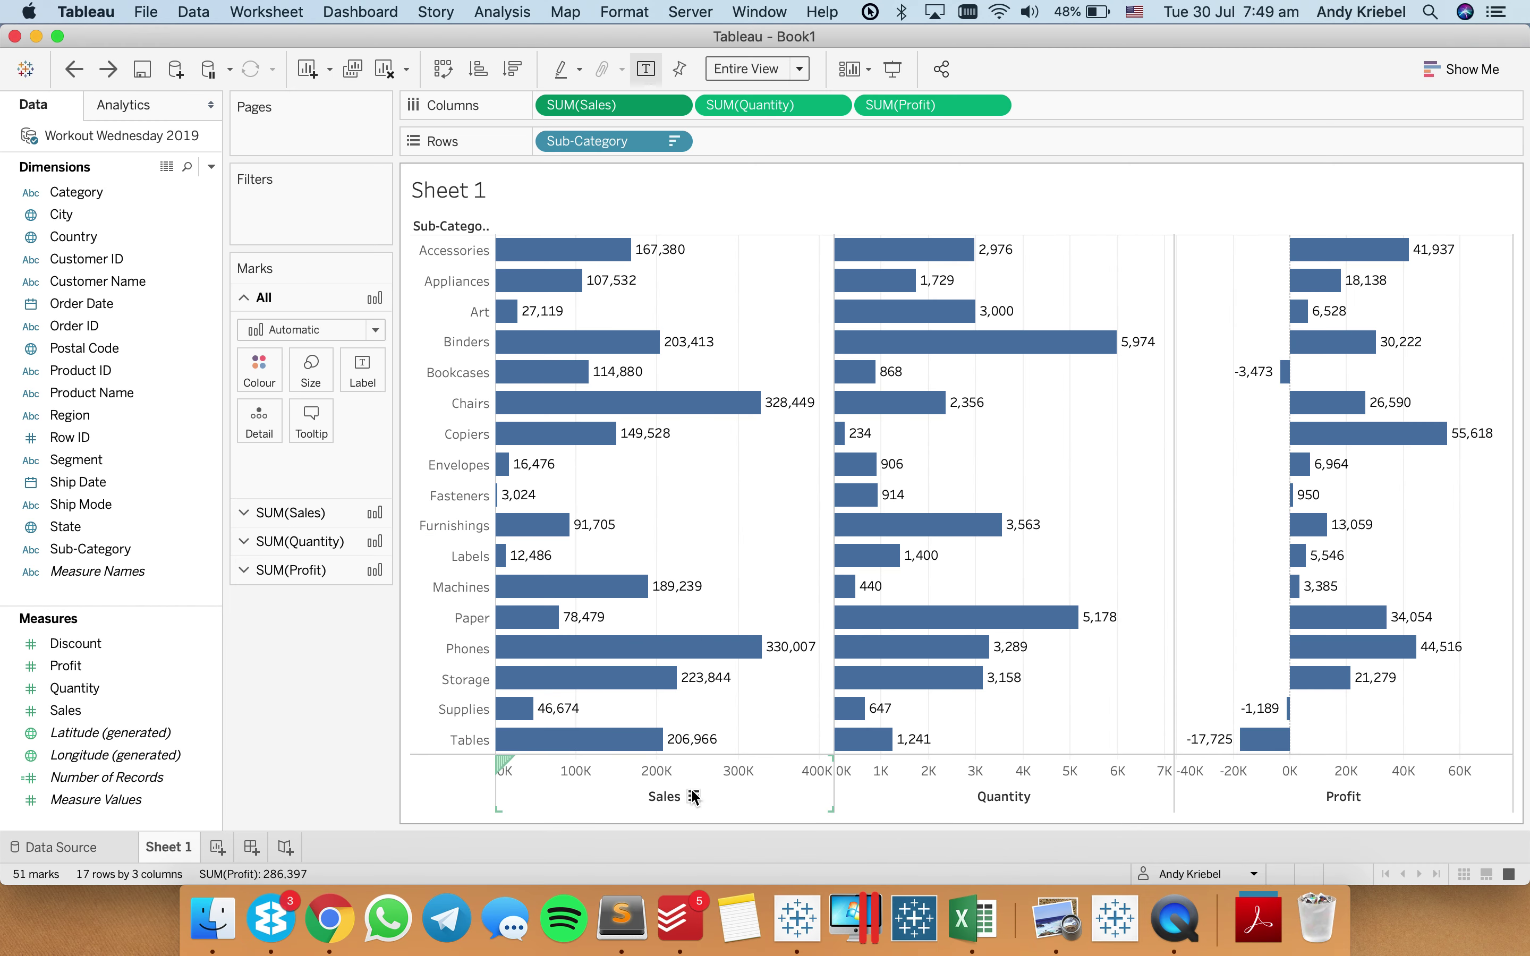
left_click(694, 796)
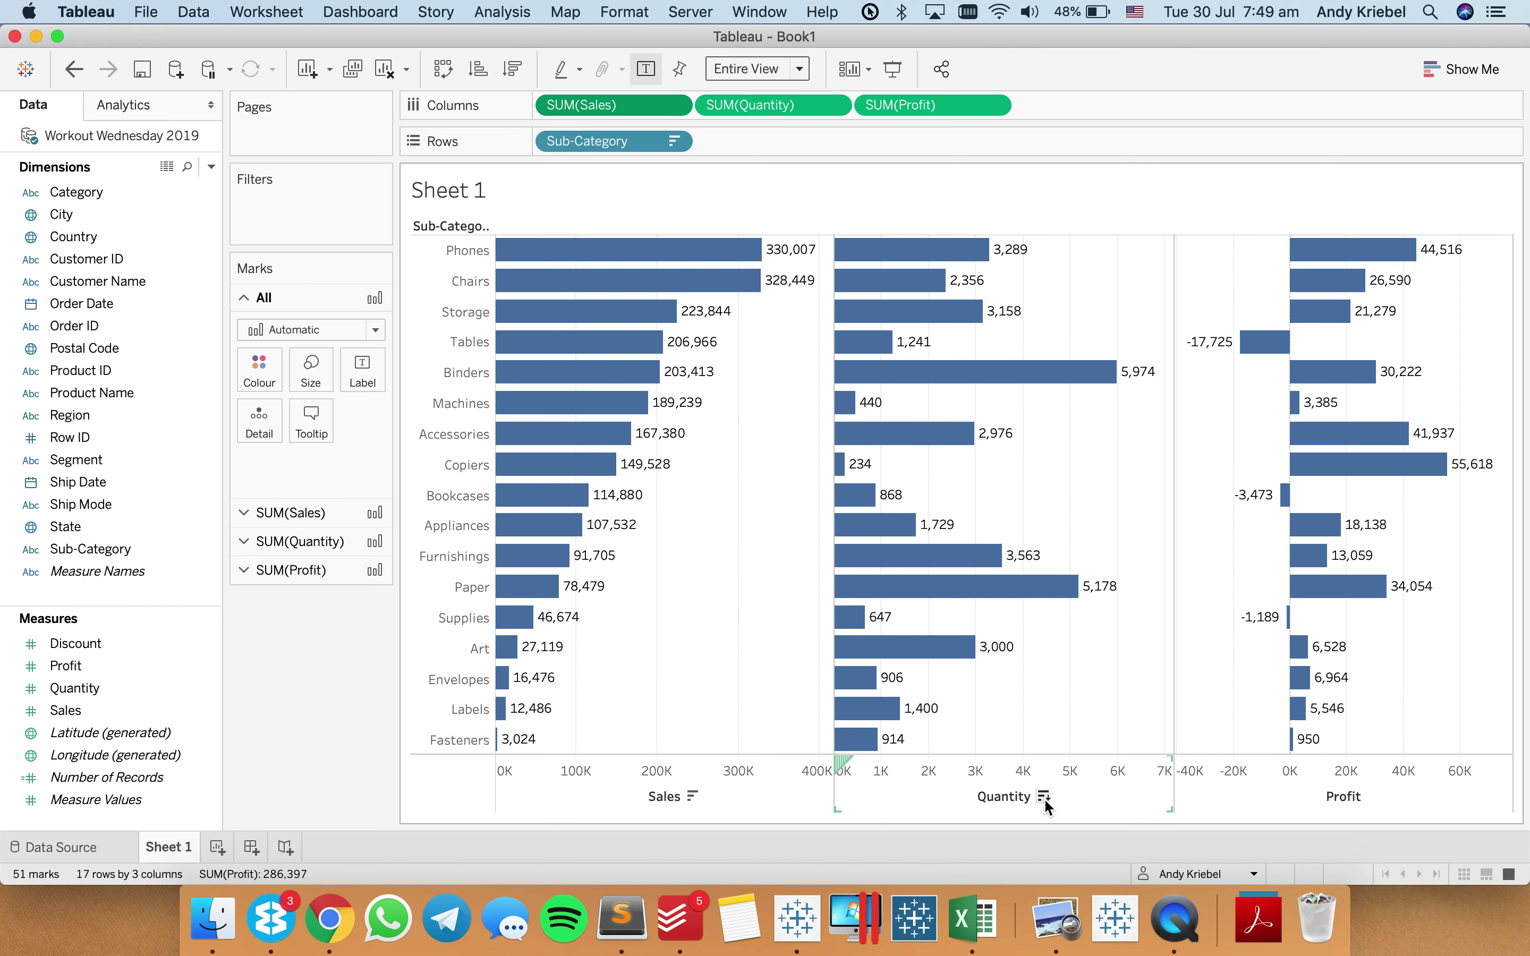
left_click(1044, 798)
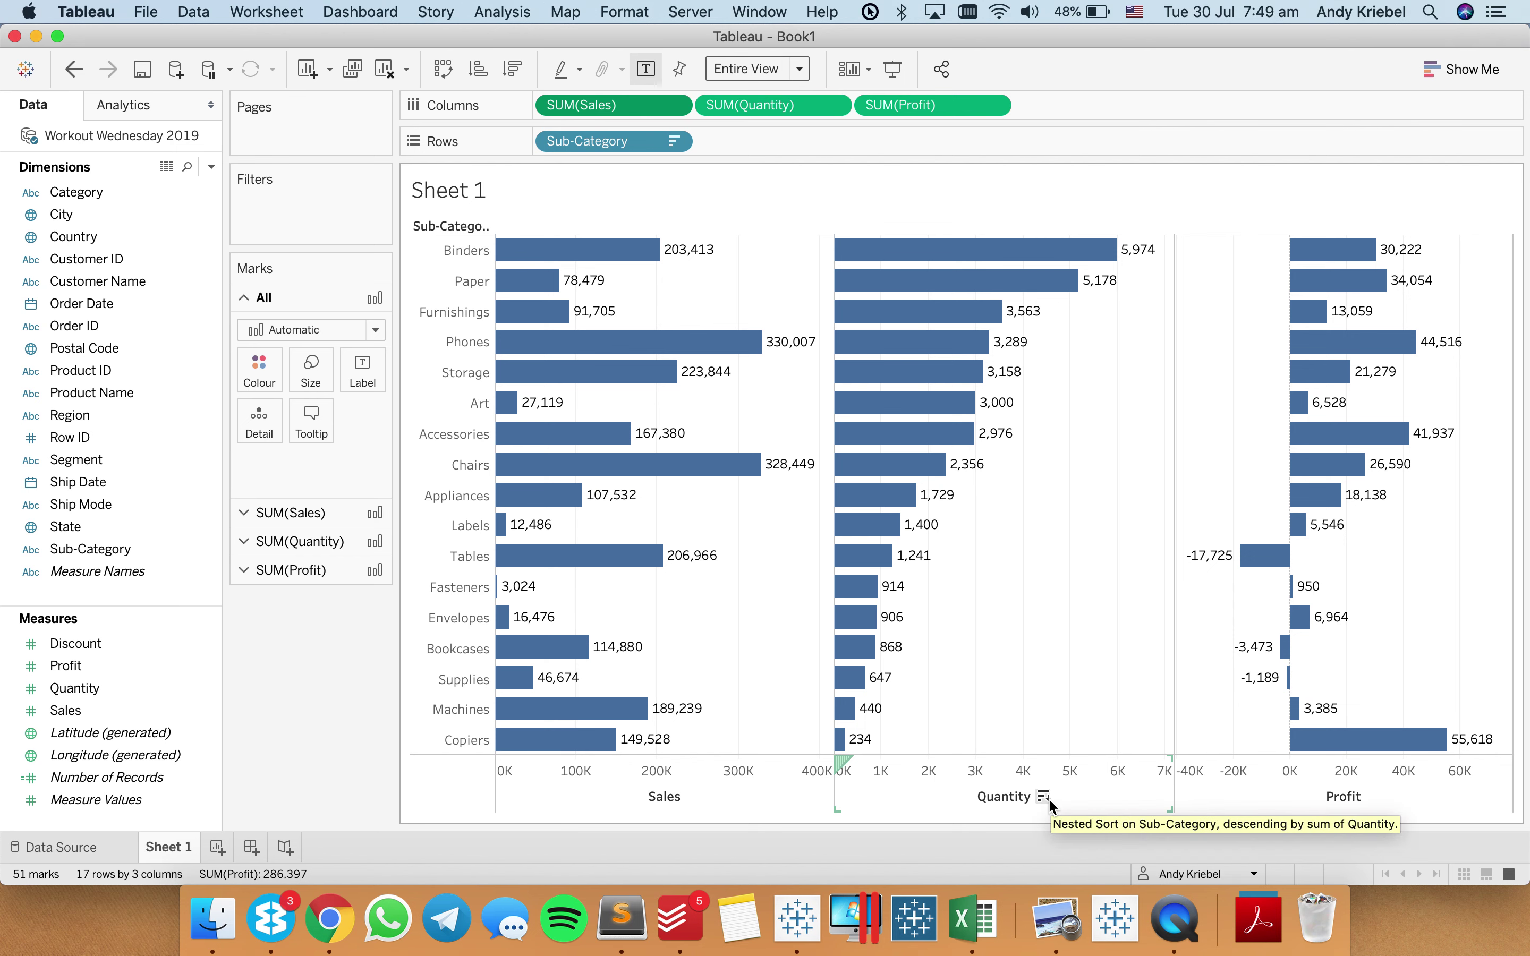
left_click(1050, 802)
left_click(1050, 802)
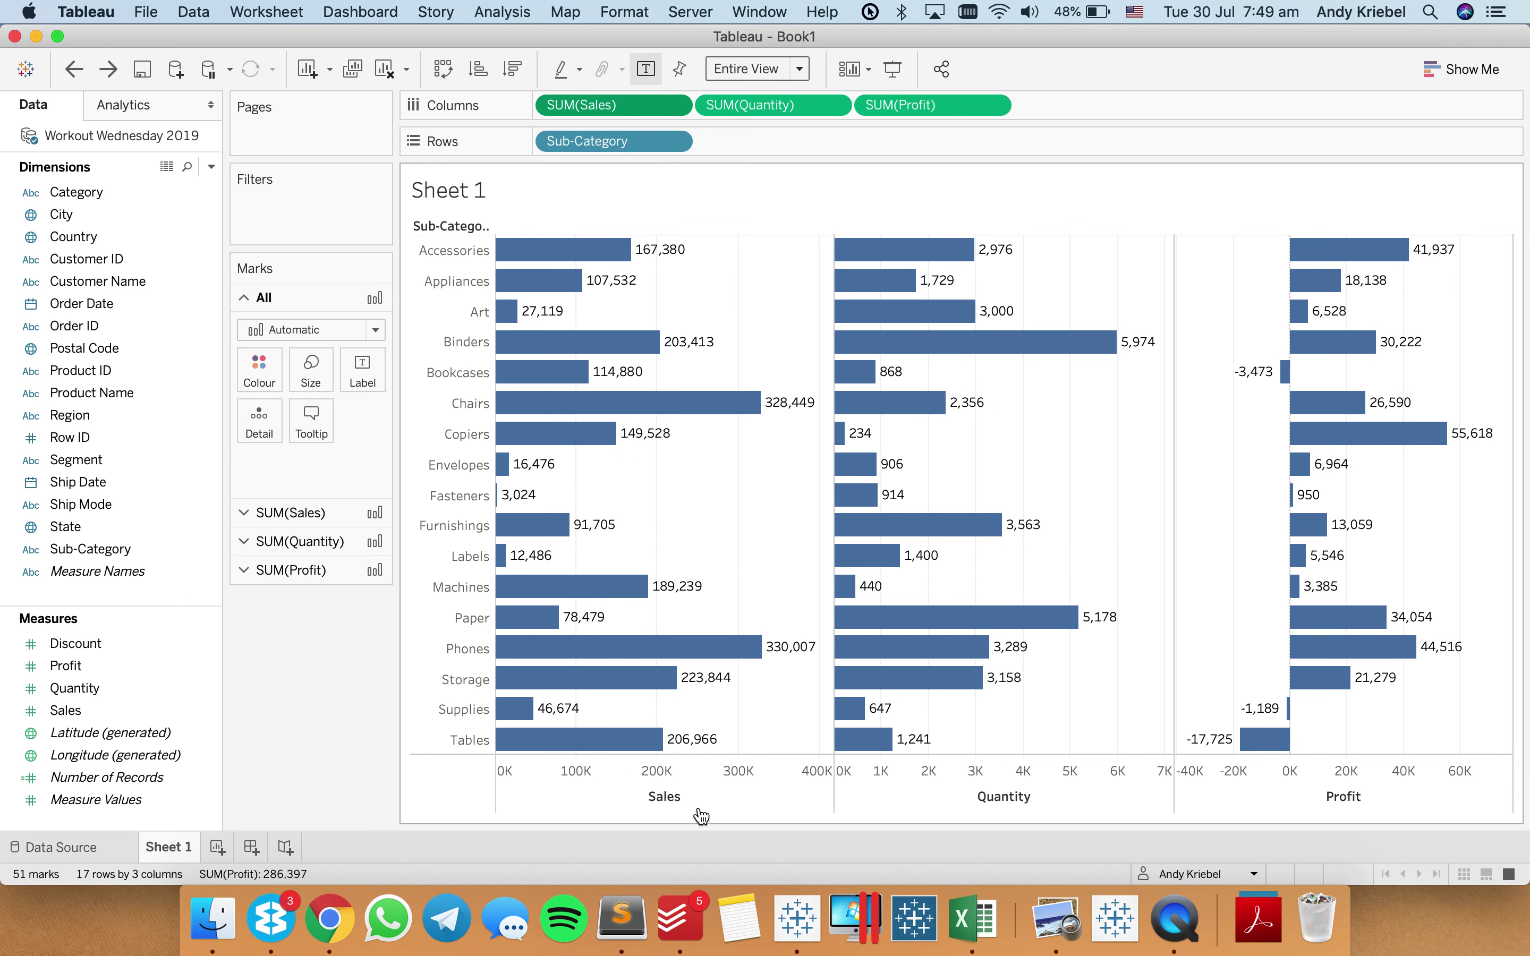
right_click(715, 810)
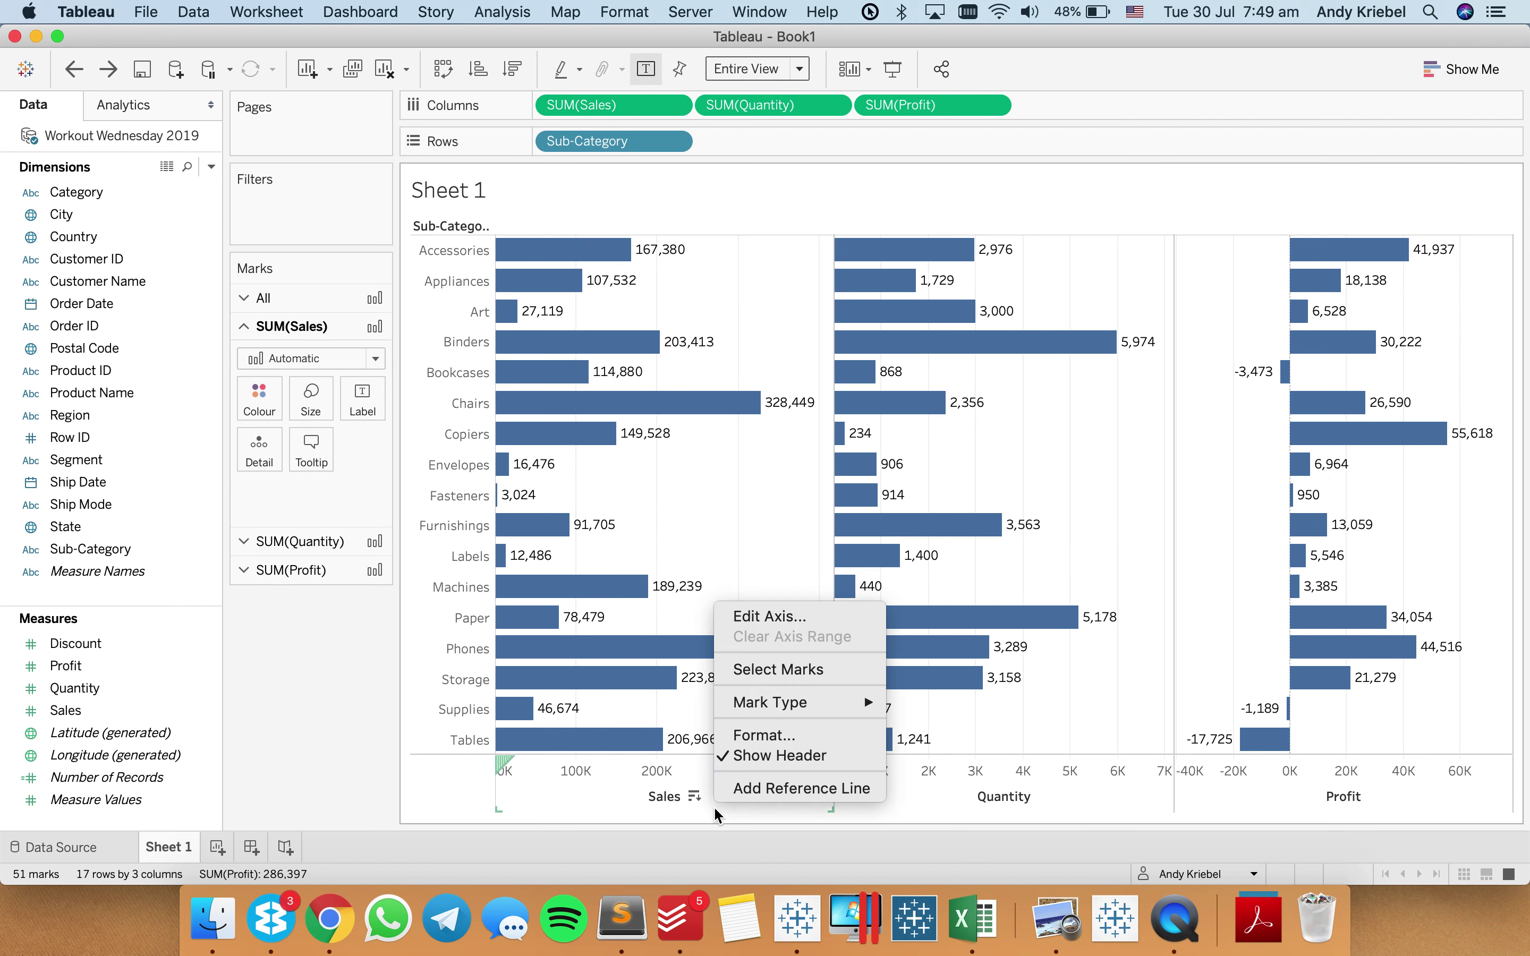
left_click(780, 756)
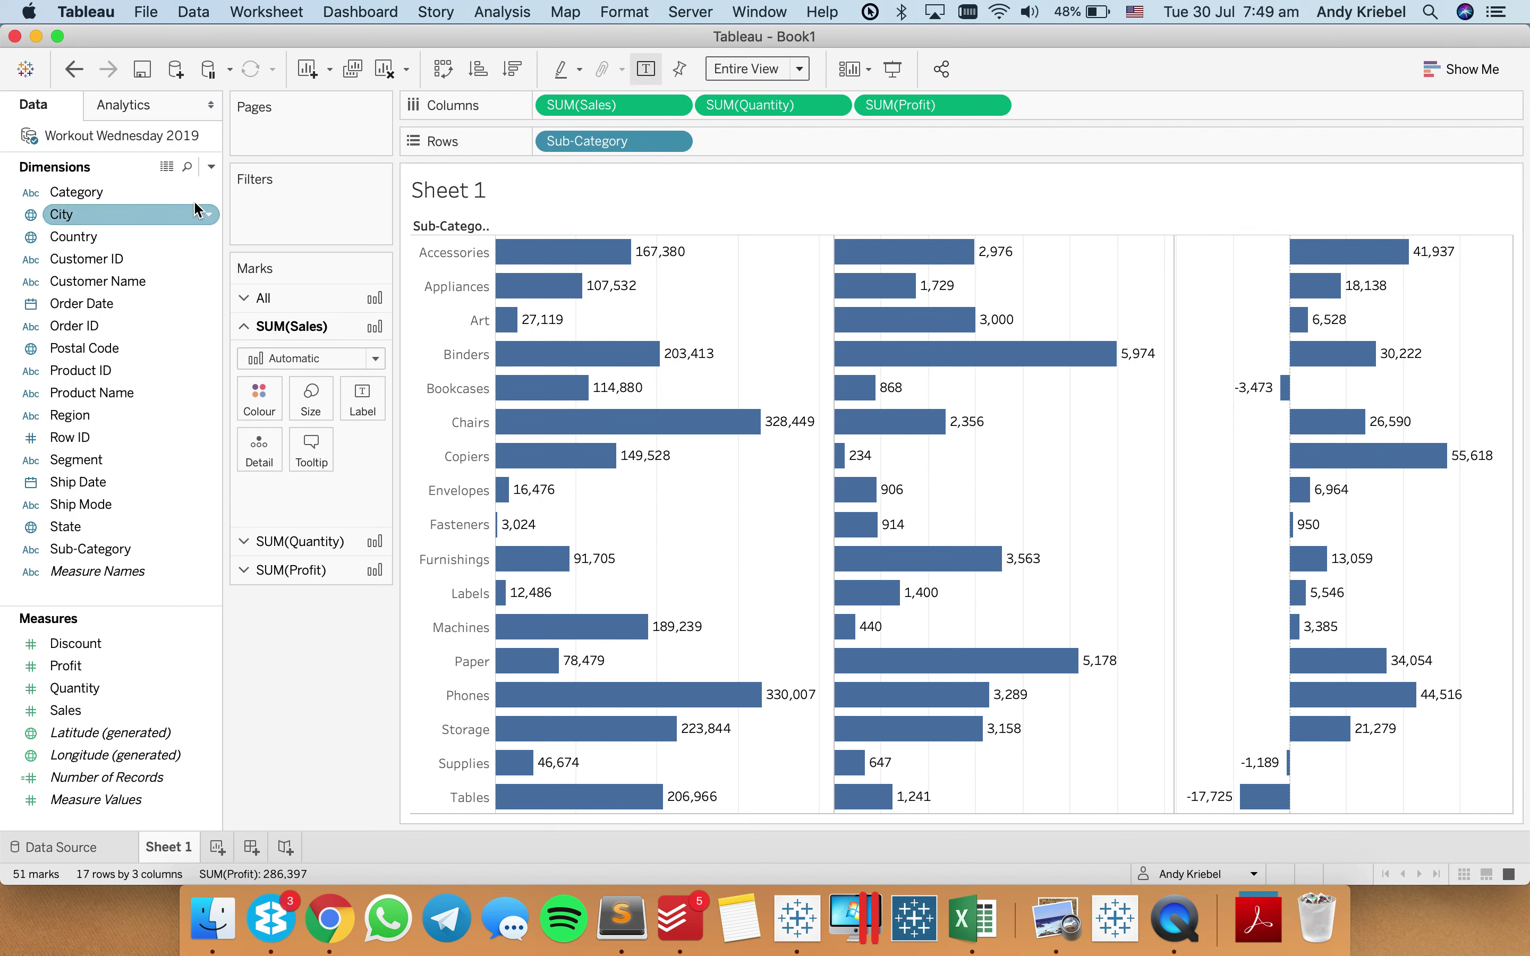
Start a new parameter named Sorter with the String data type.
left_click(211, 166)
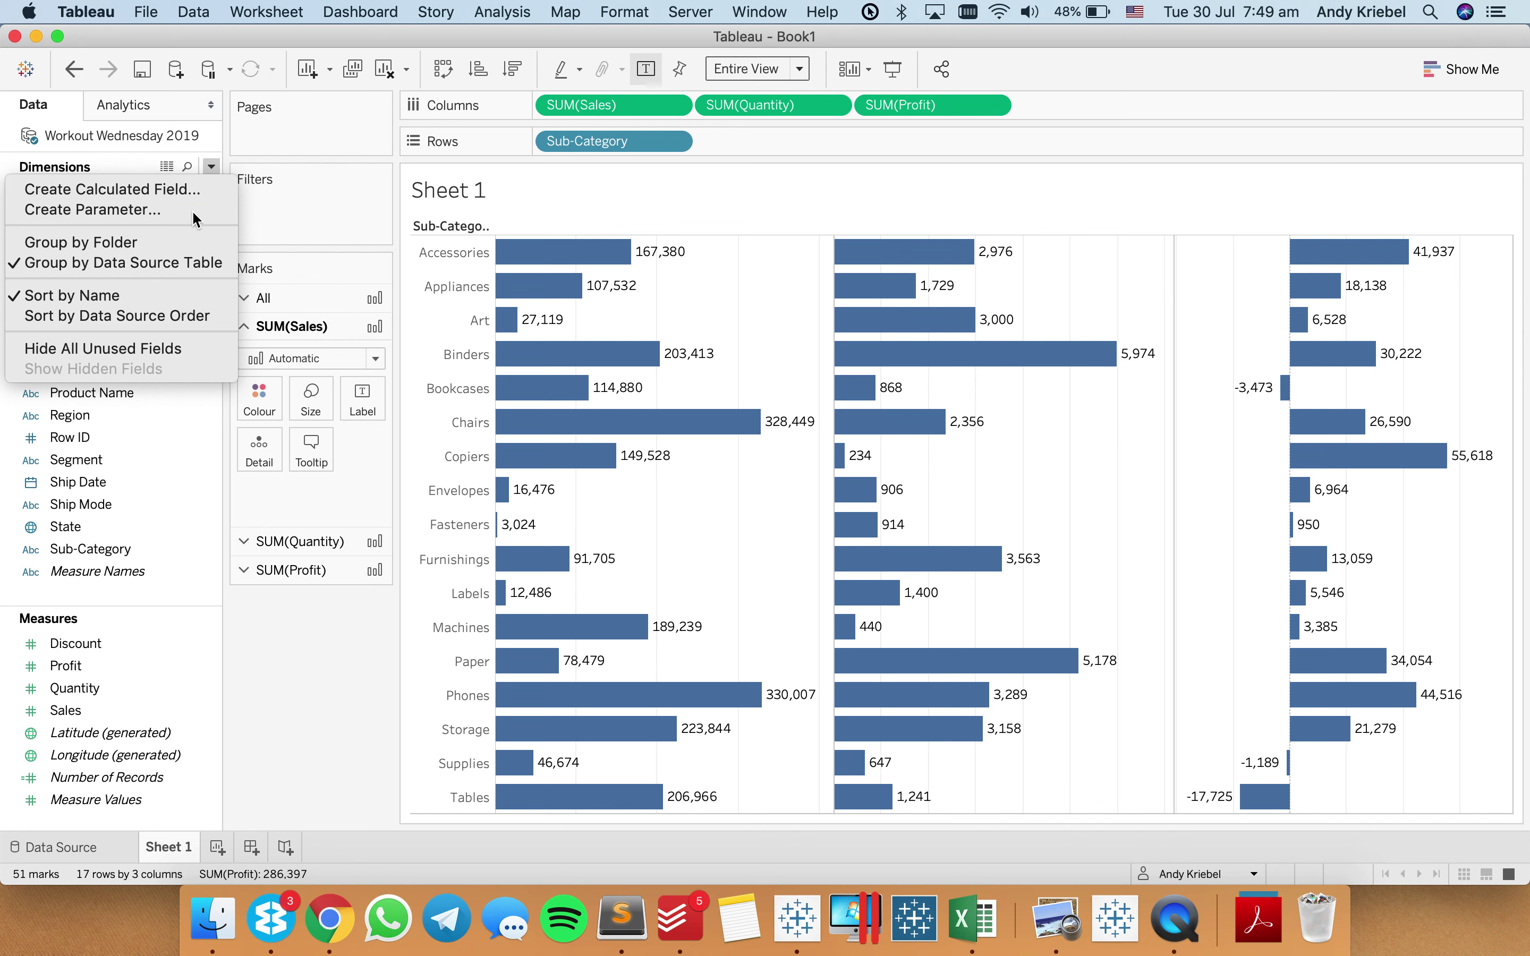
left_click(127, 210)
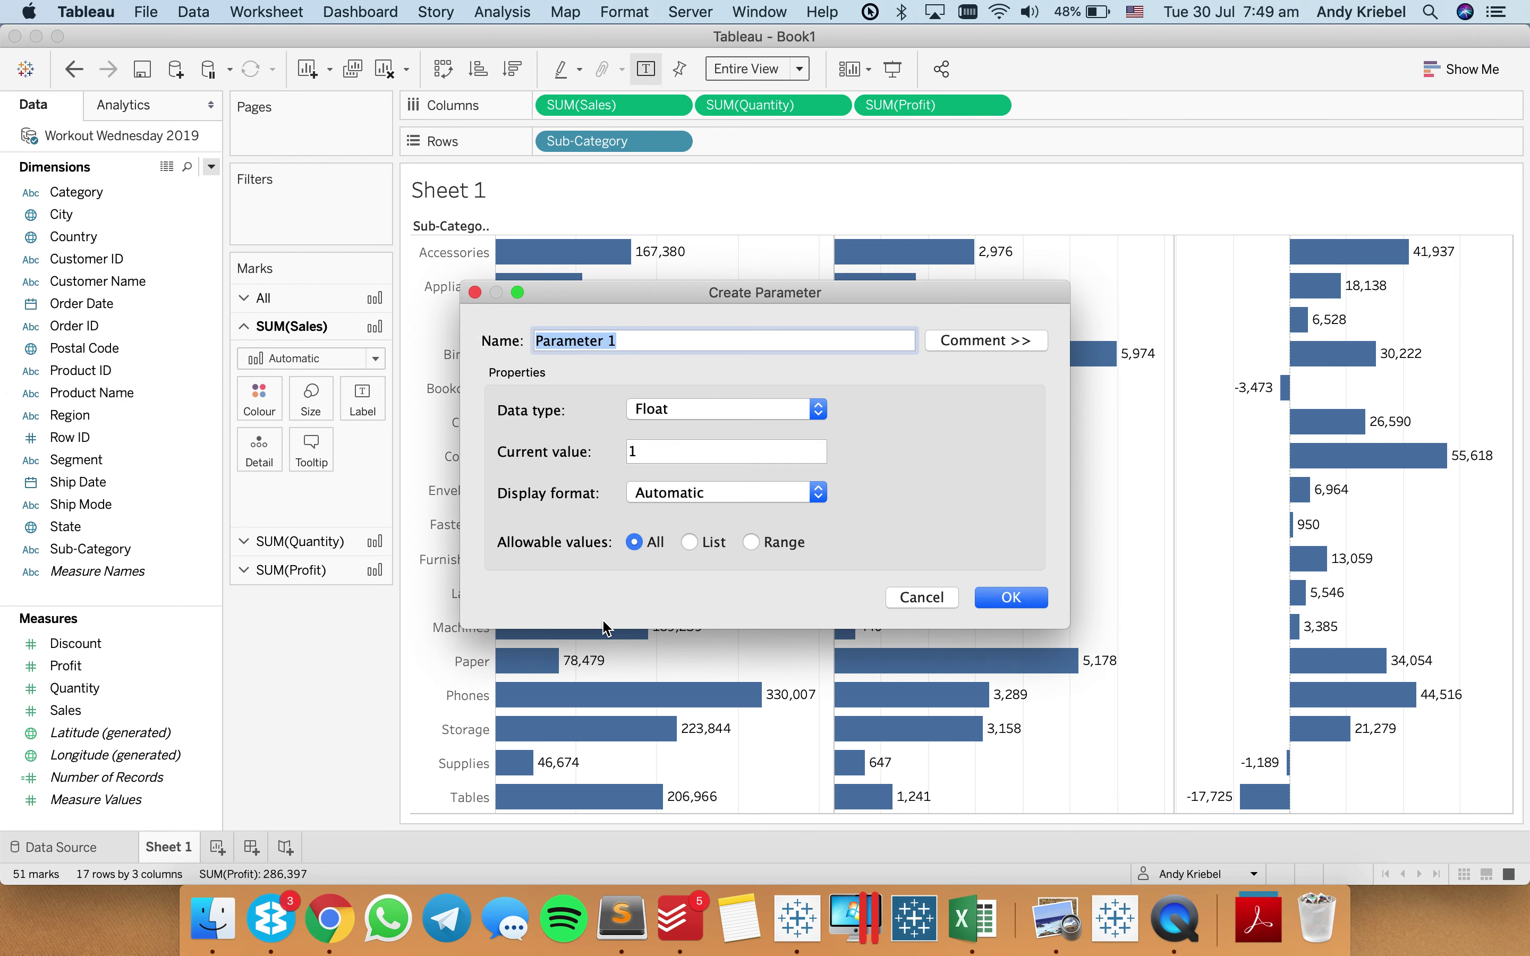
type("S")
type("prt")
key("BackSpace")
key("BackSpace")
key("BackSpace")
type("orter")
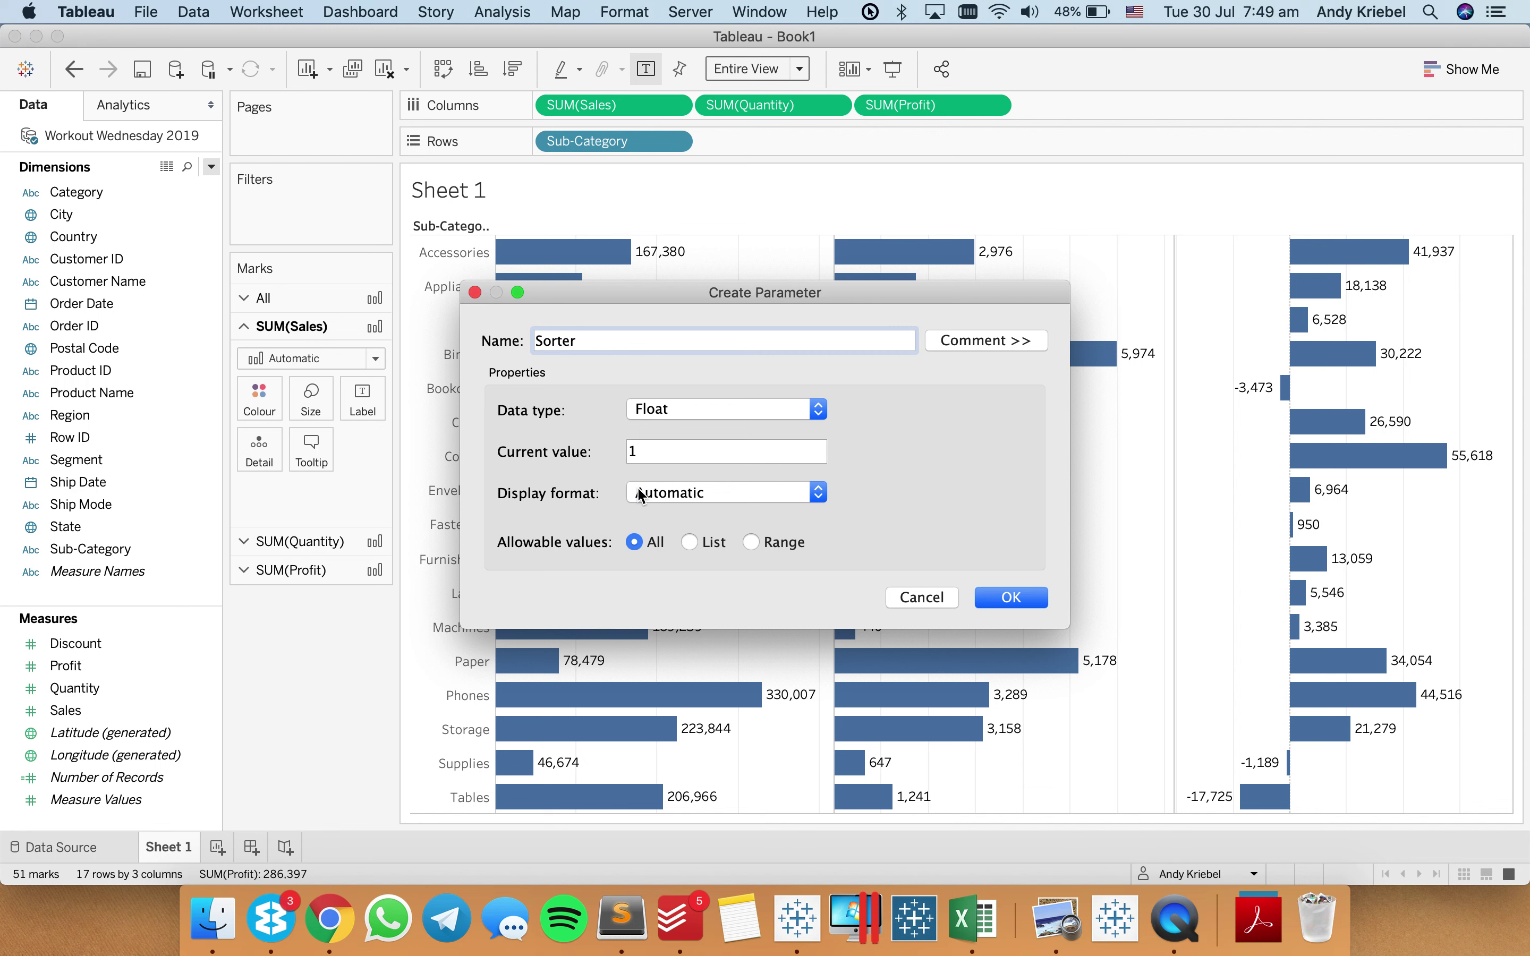
left_click(668, 411)
left_click(673, 449)
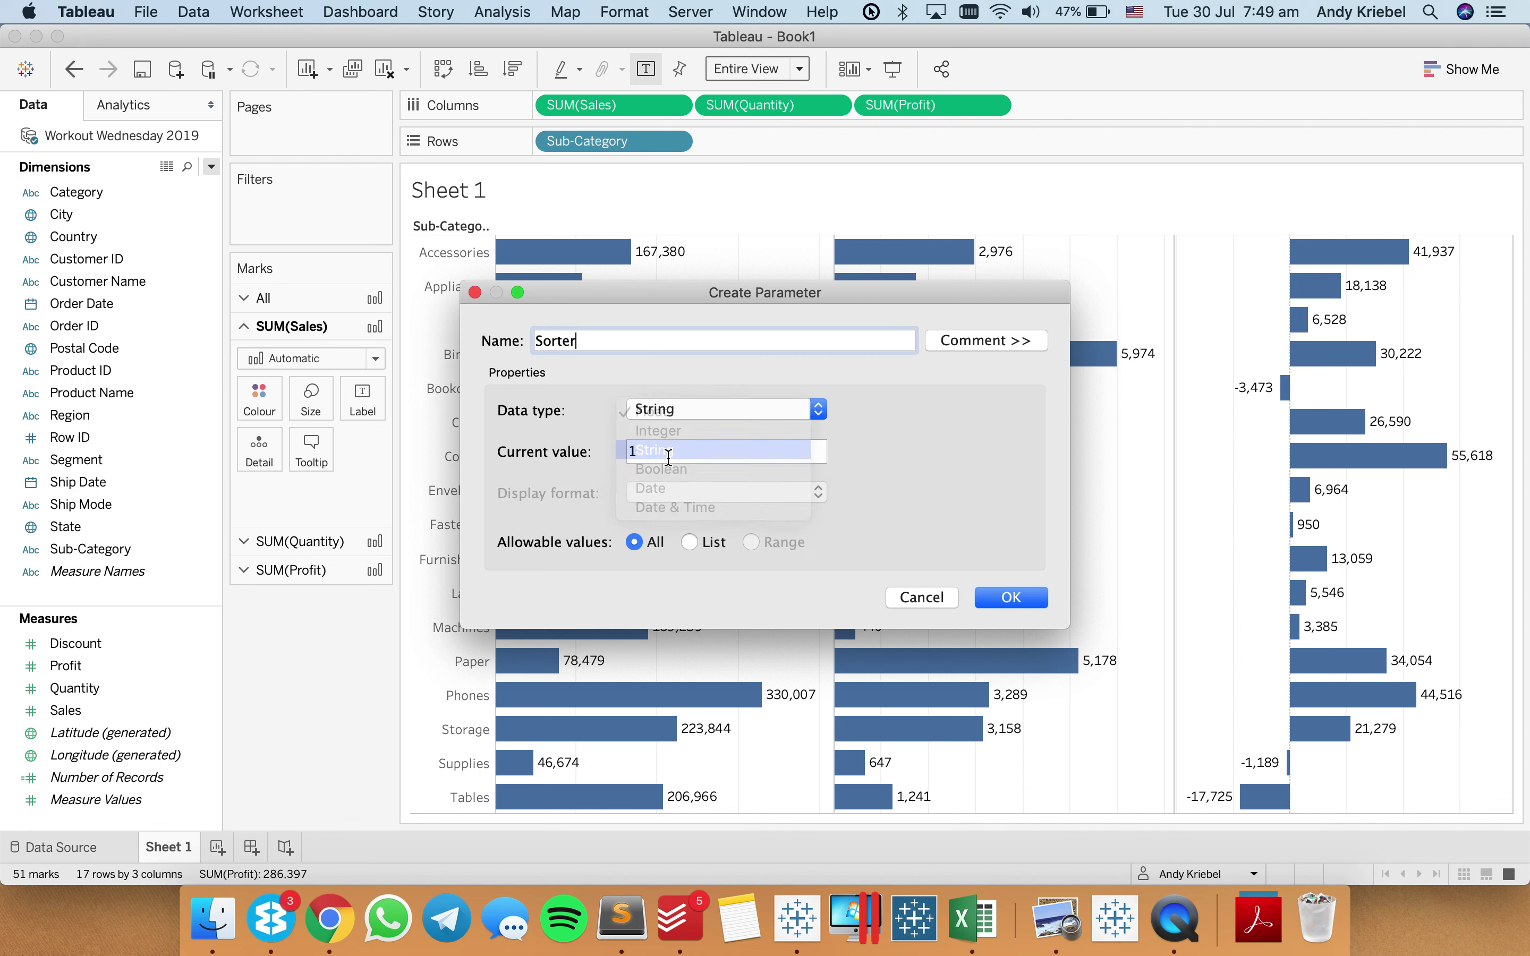
Make Sorter a list of Sales, Quantity and Discount, and create the parameter.
left_click(689, 542)
left_click(592, 640)
type("Sale")
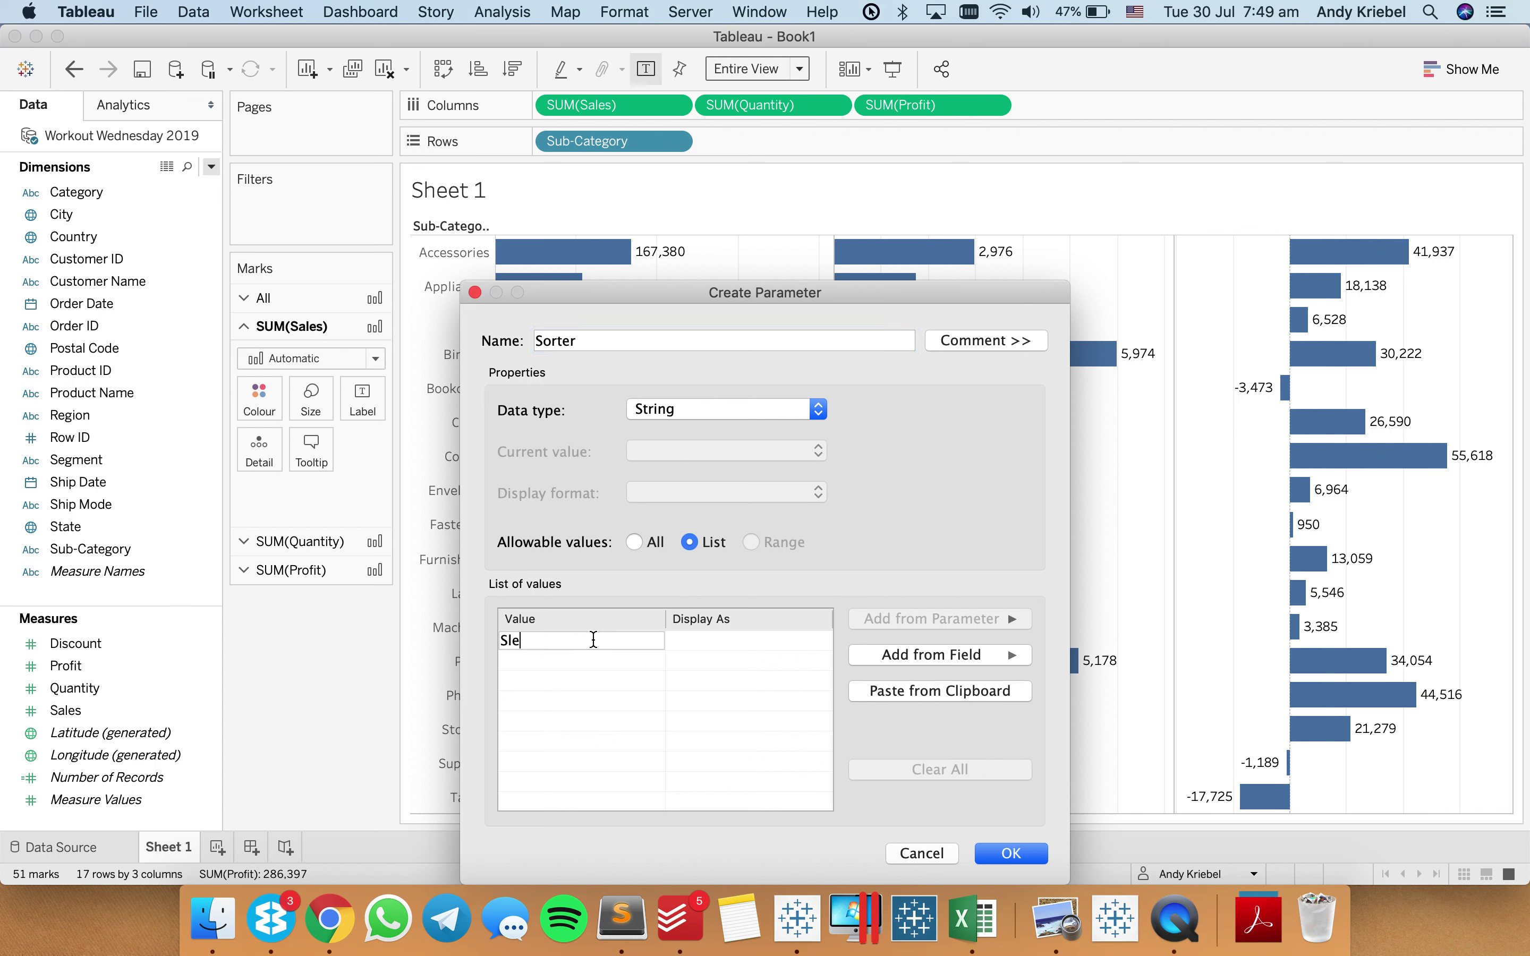
type("s")
key("BackSpace")
key("BackSpace")
key("BackSpace")
type("ales")
key("Return")
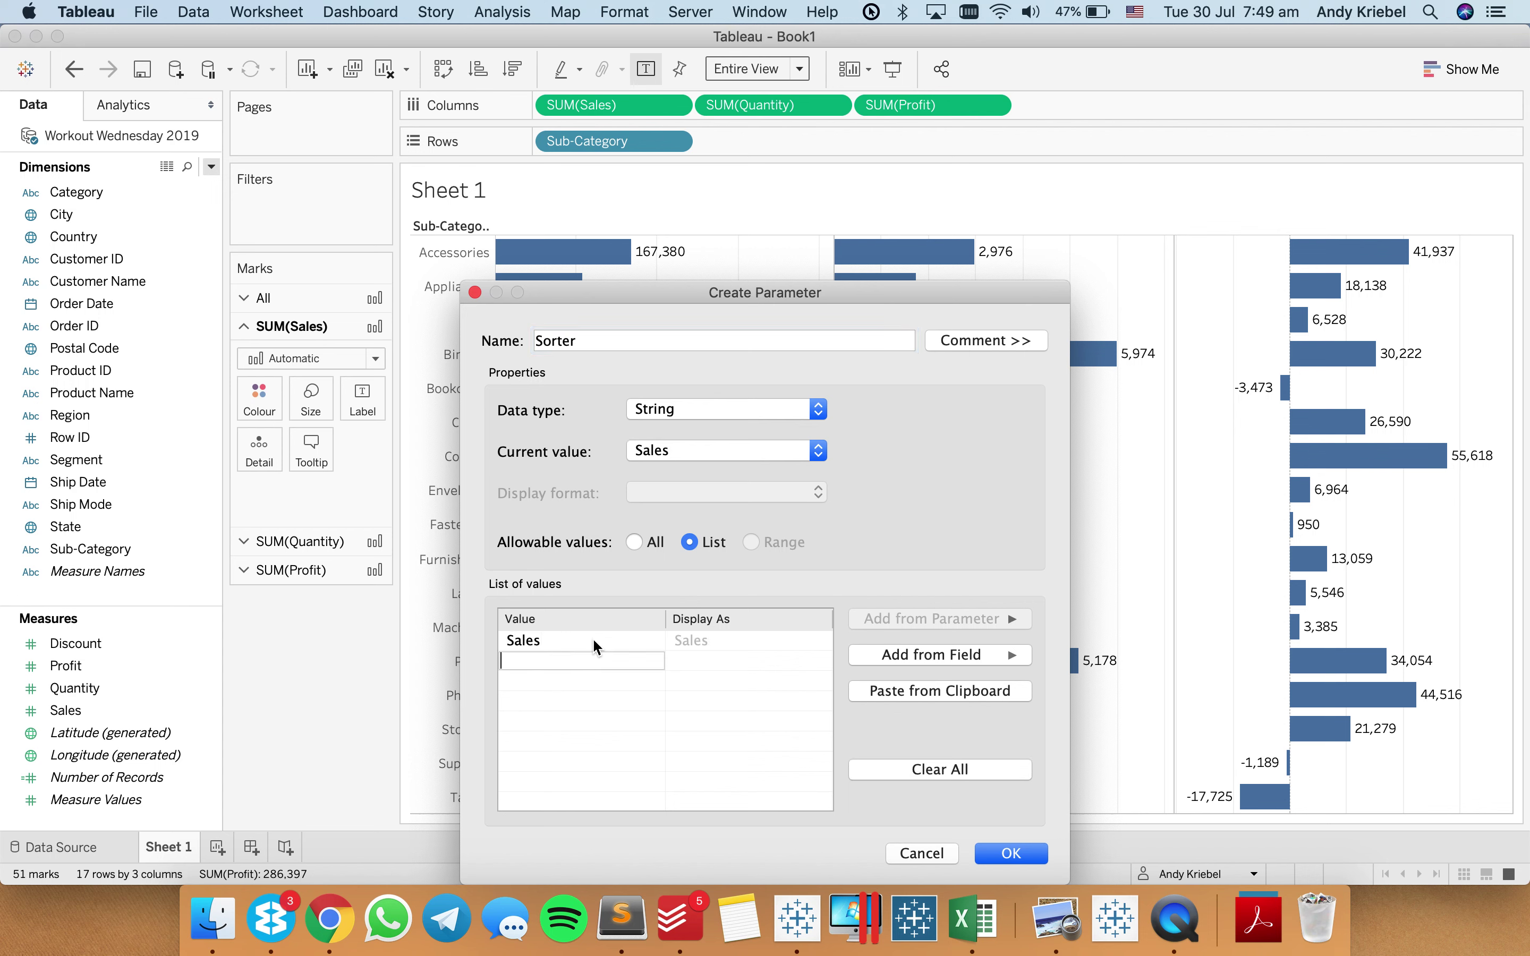
type("Quantity")
key("Return")
type("D")
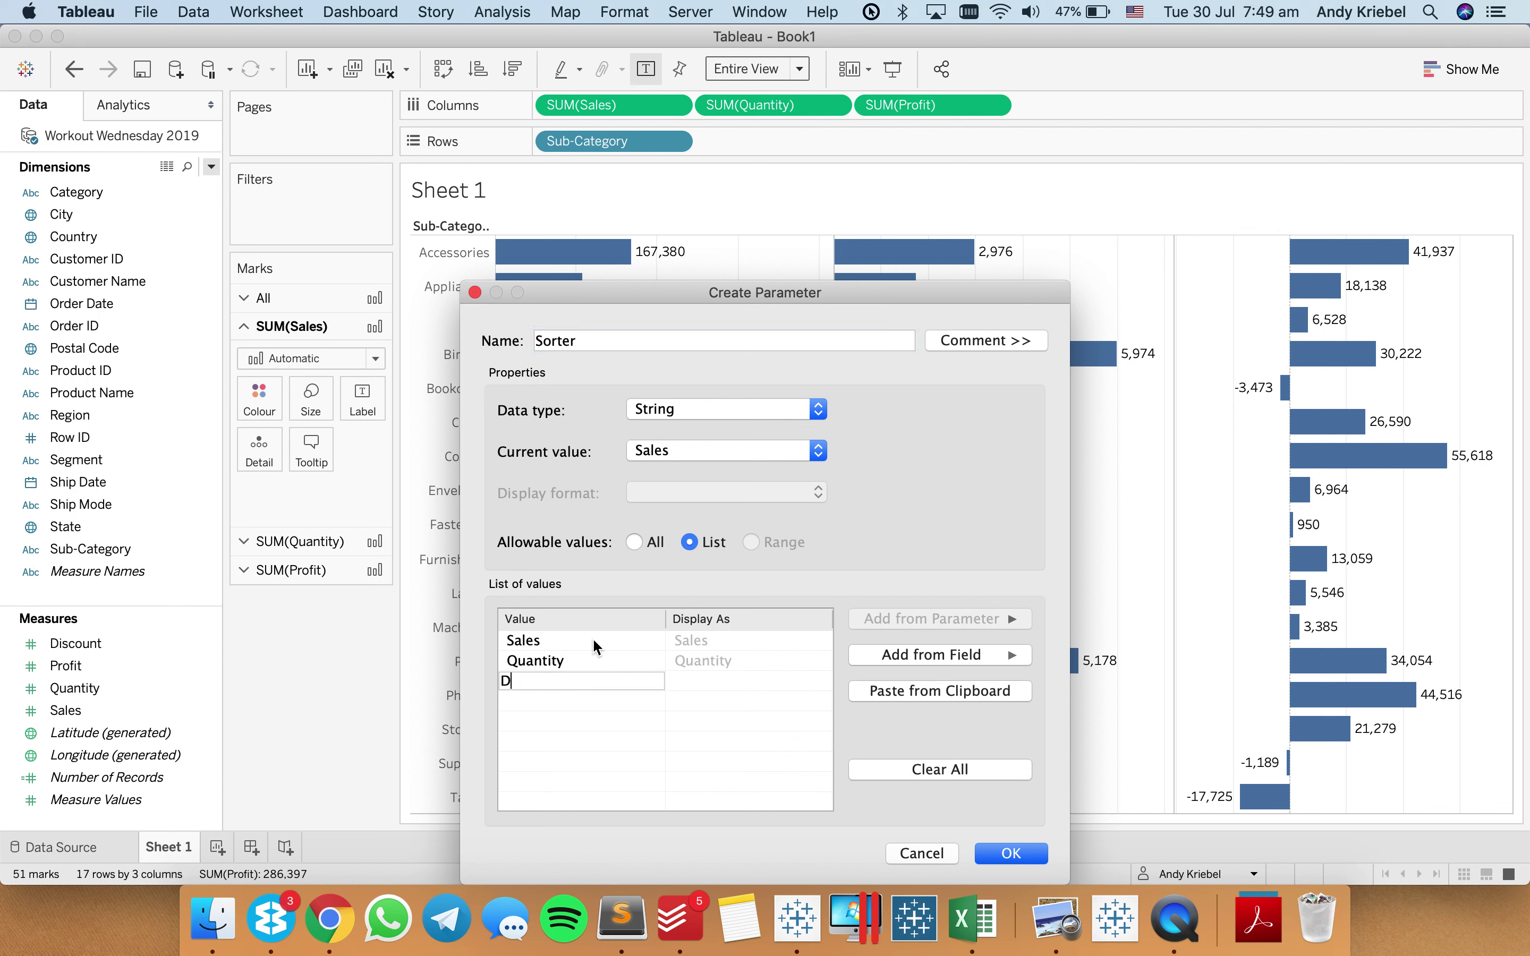
type("iscount")
key("Return")
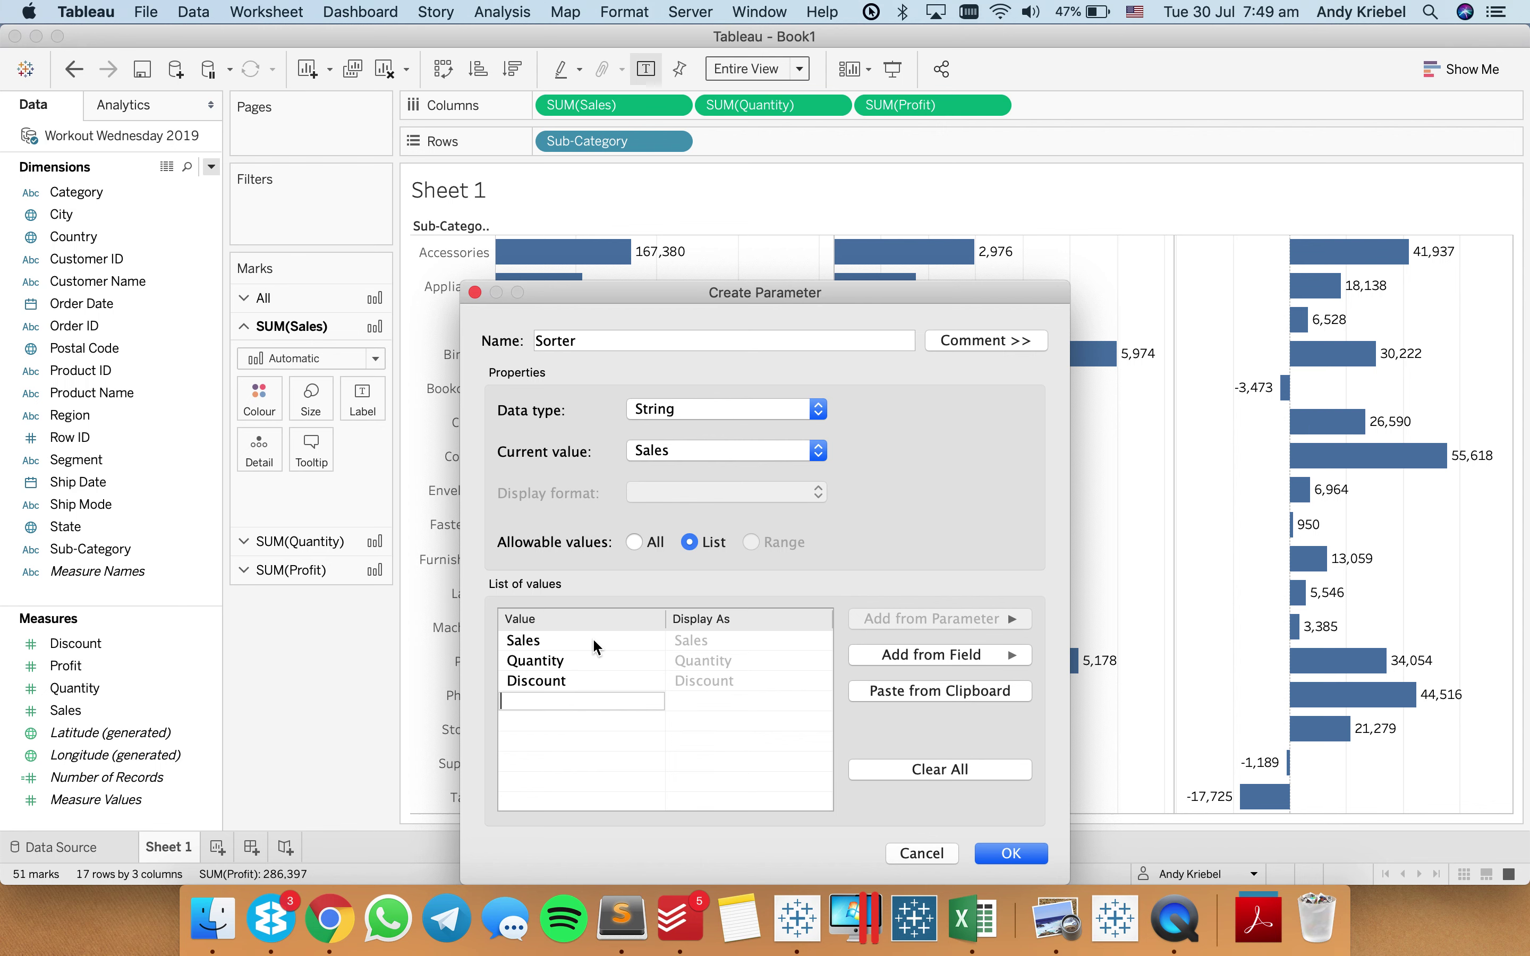
left_click(1009, 860)
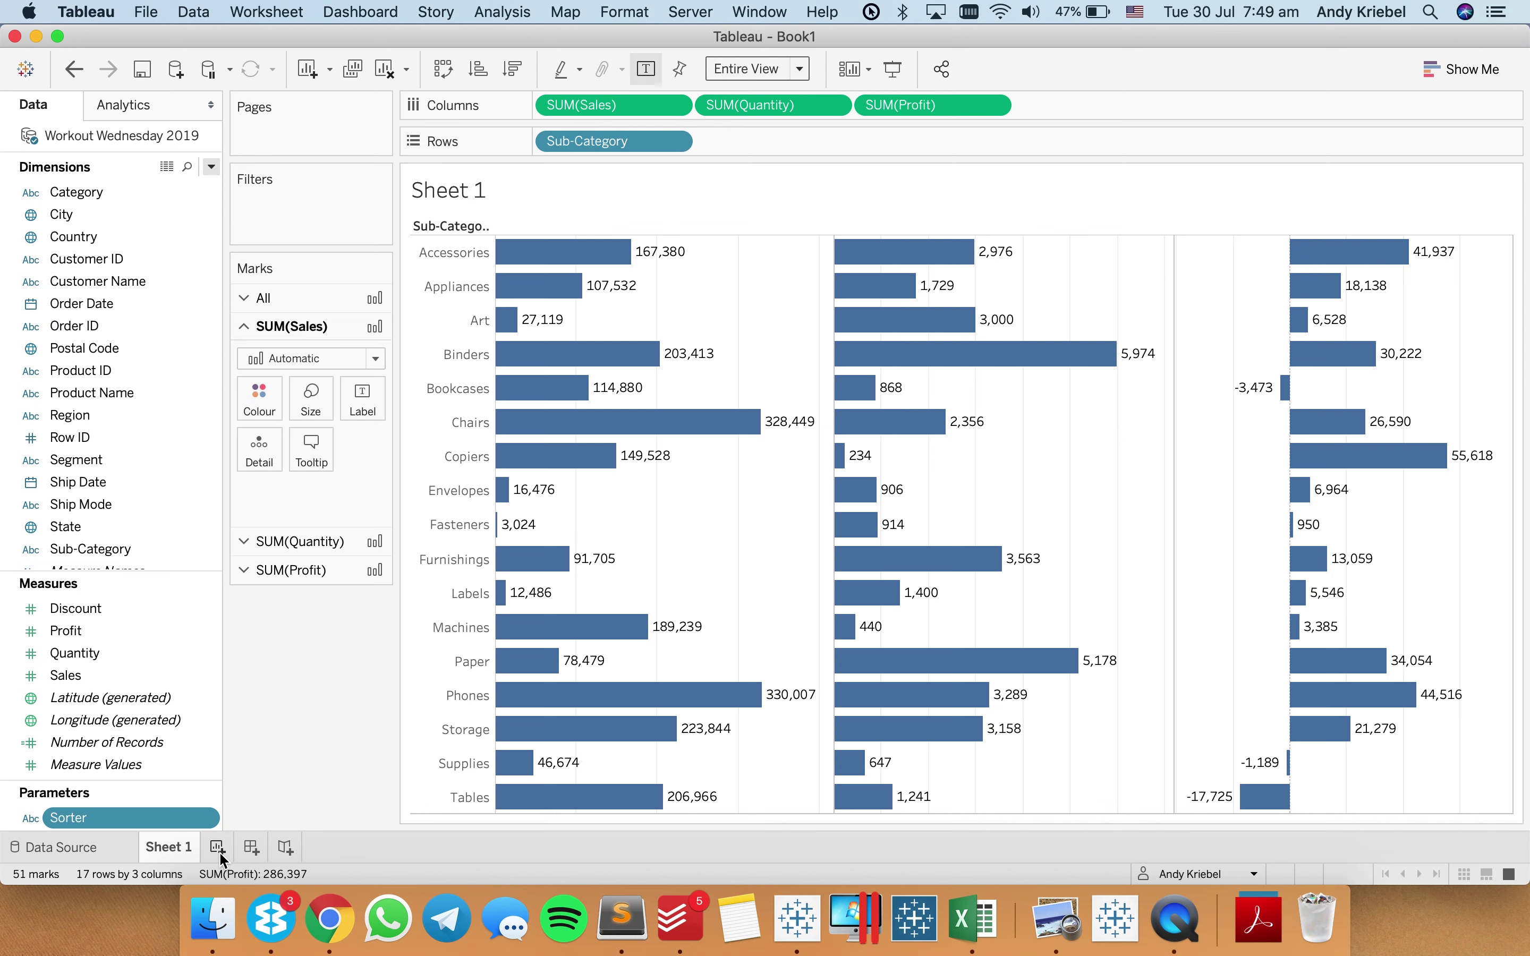
Create a calculated field named Sort Value whose formula begins CASE [Sorter].
left_click(213, 167)
left_click(209, 188)
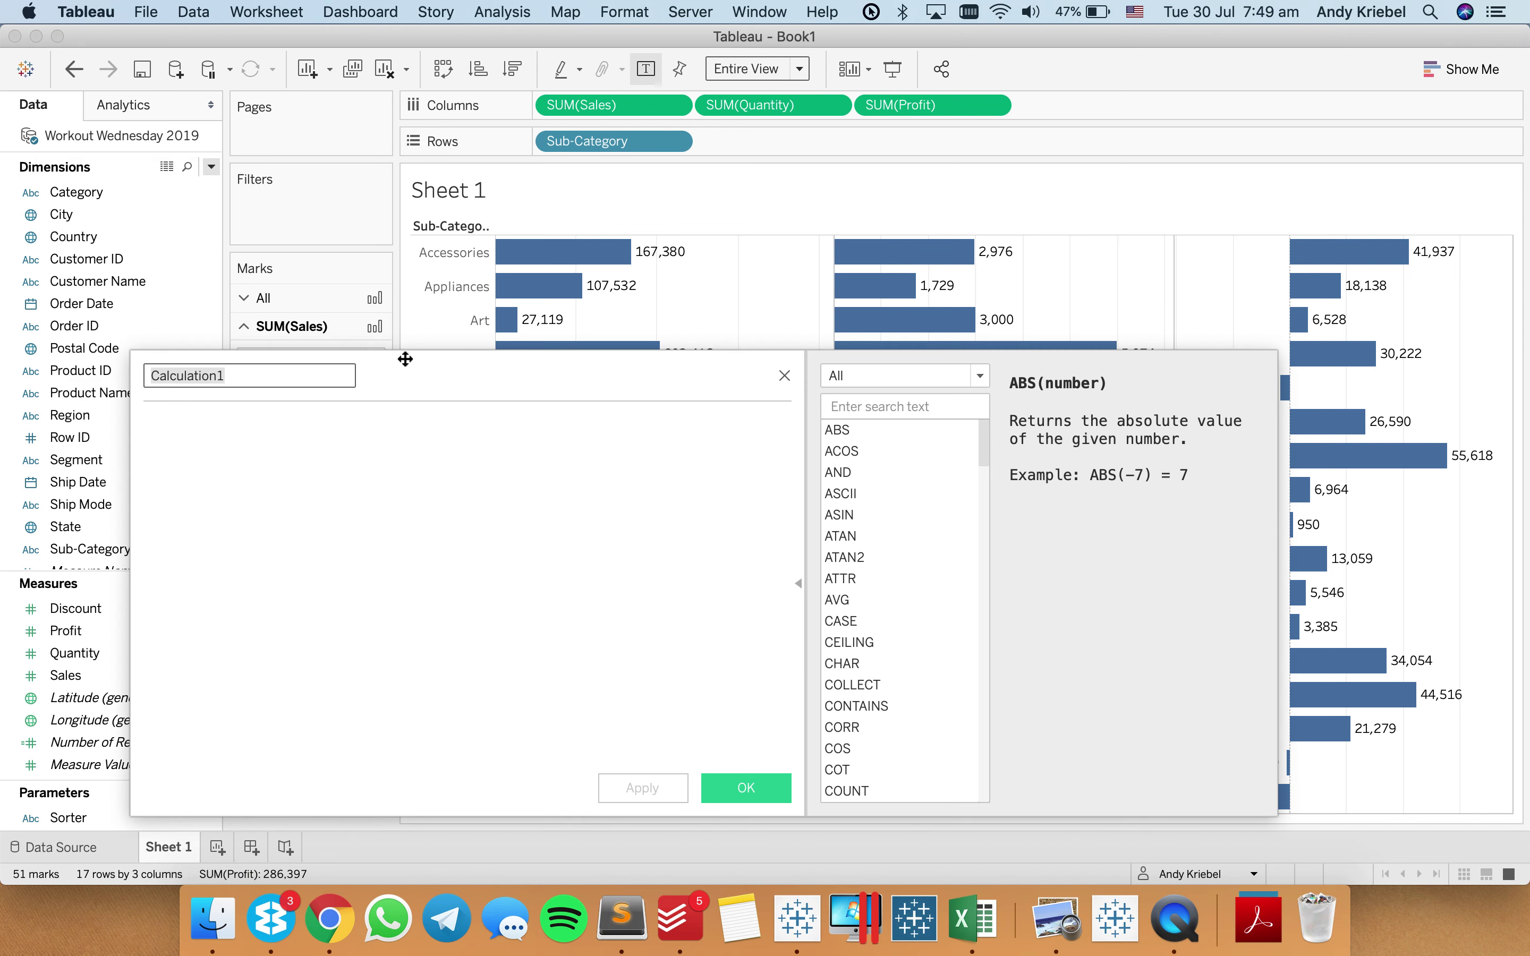
type("Sort V")
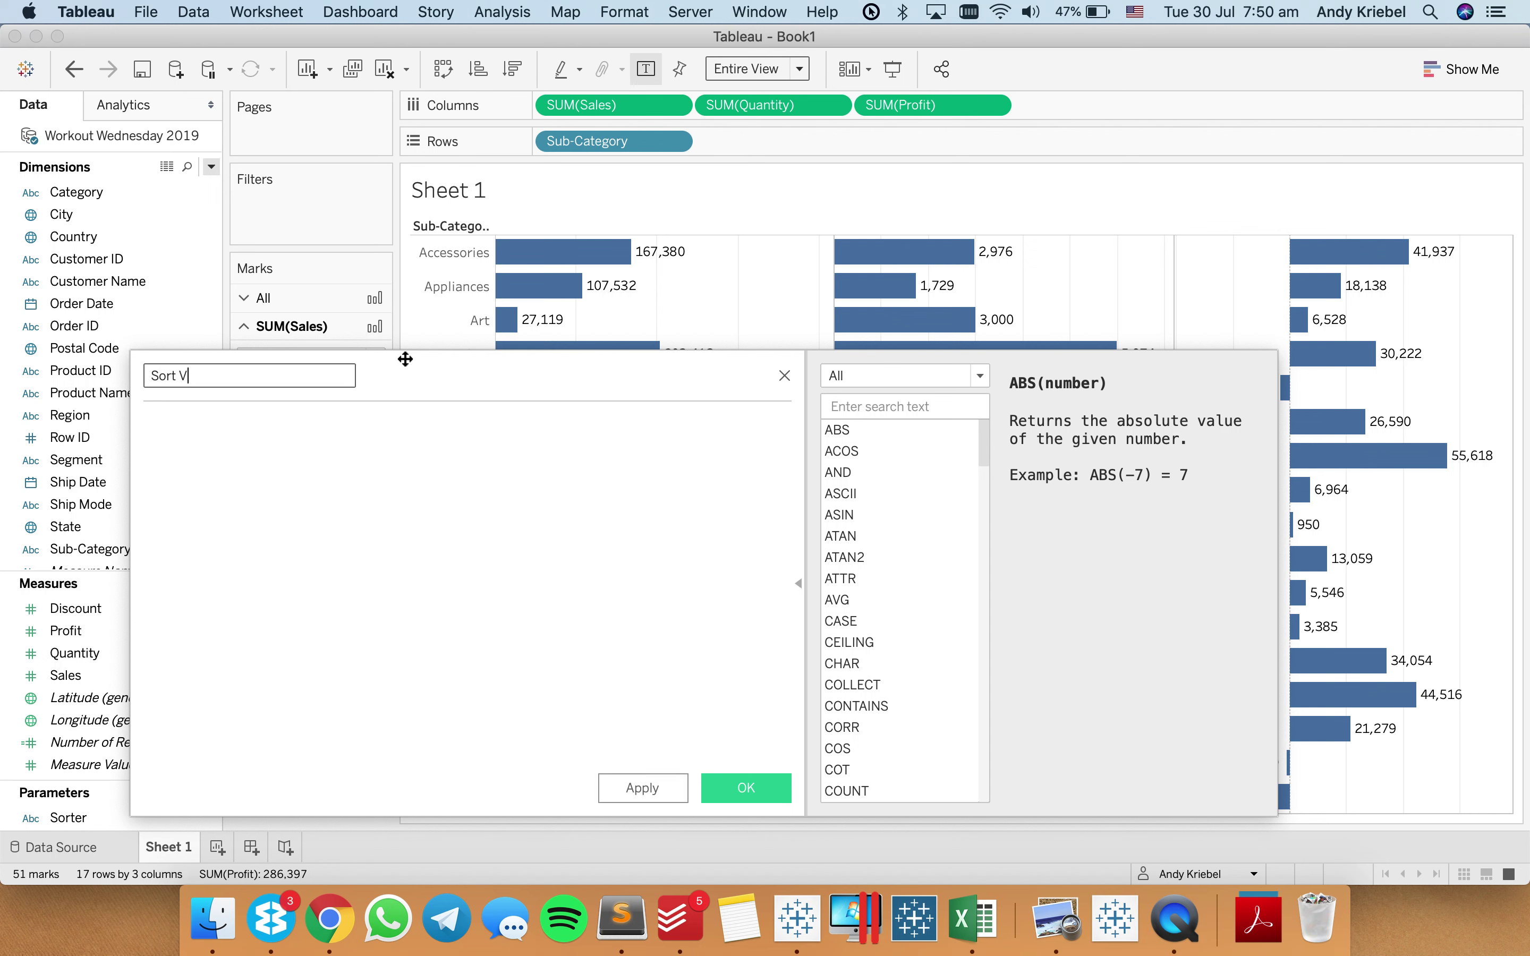
type("alue")
left_click(406, 534)
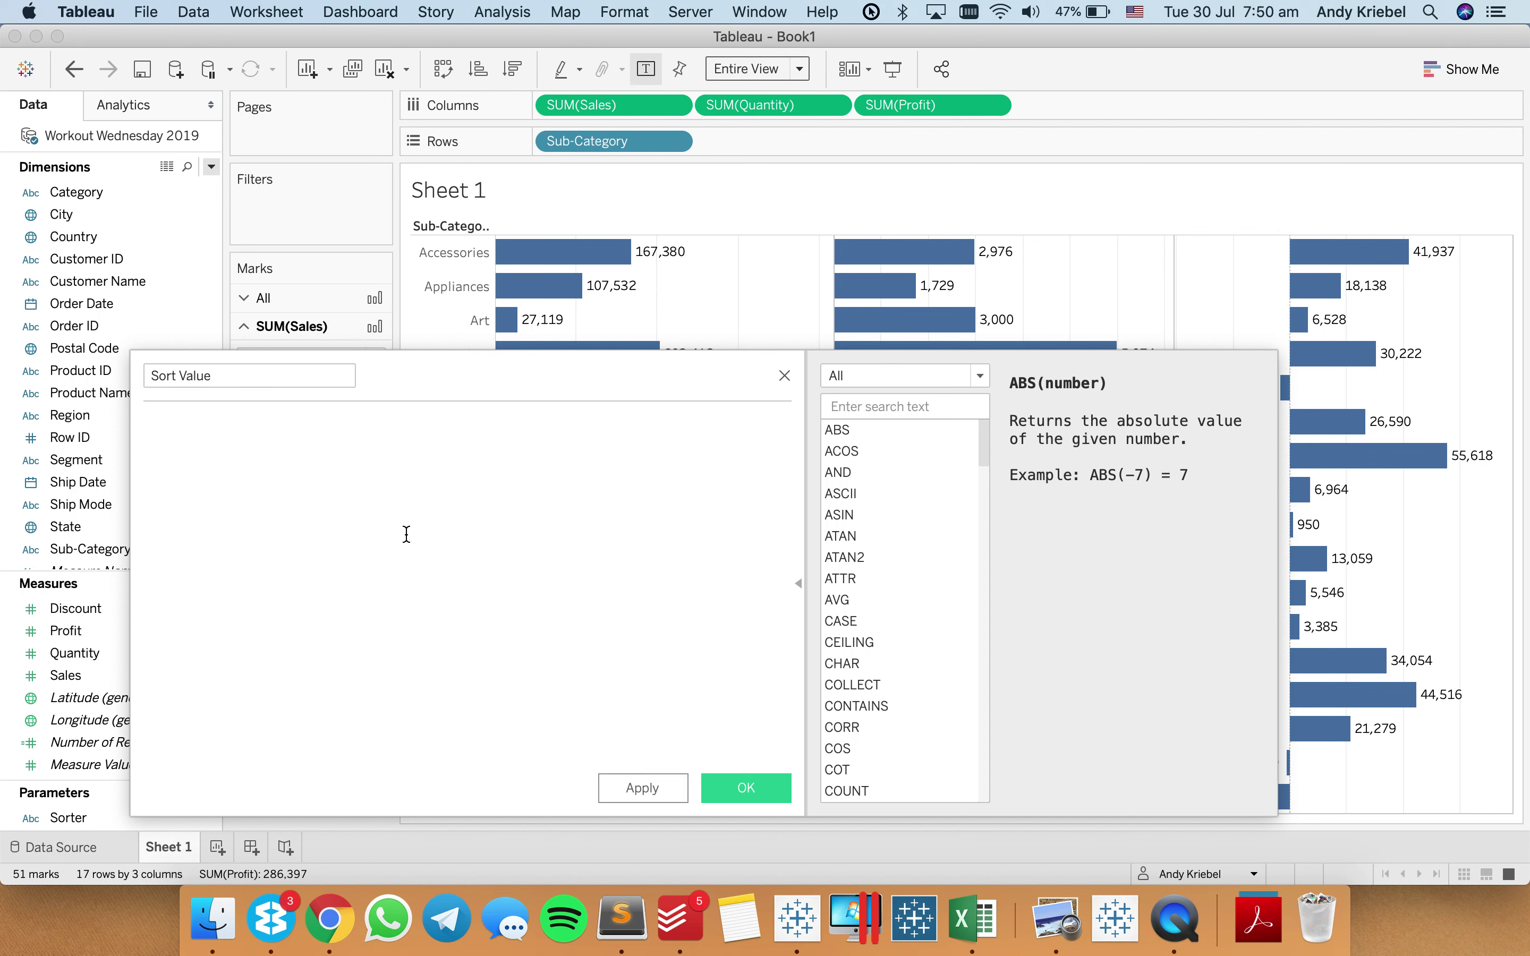
type("CASE")
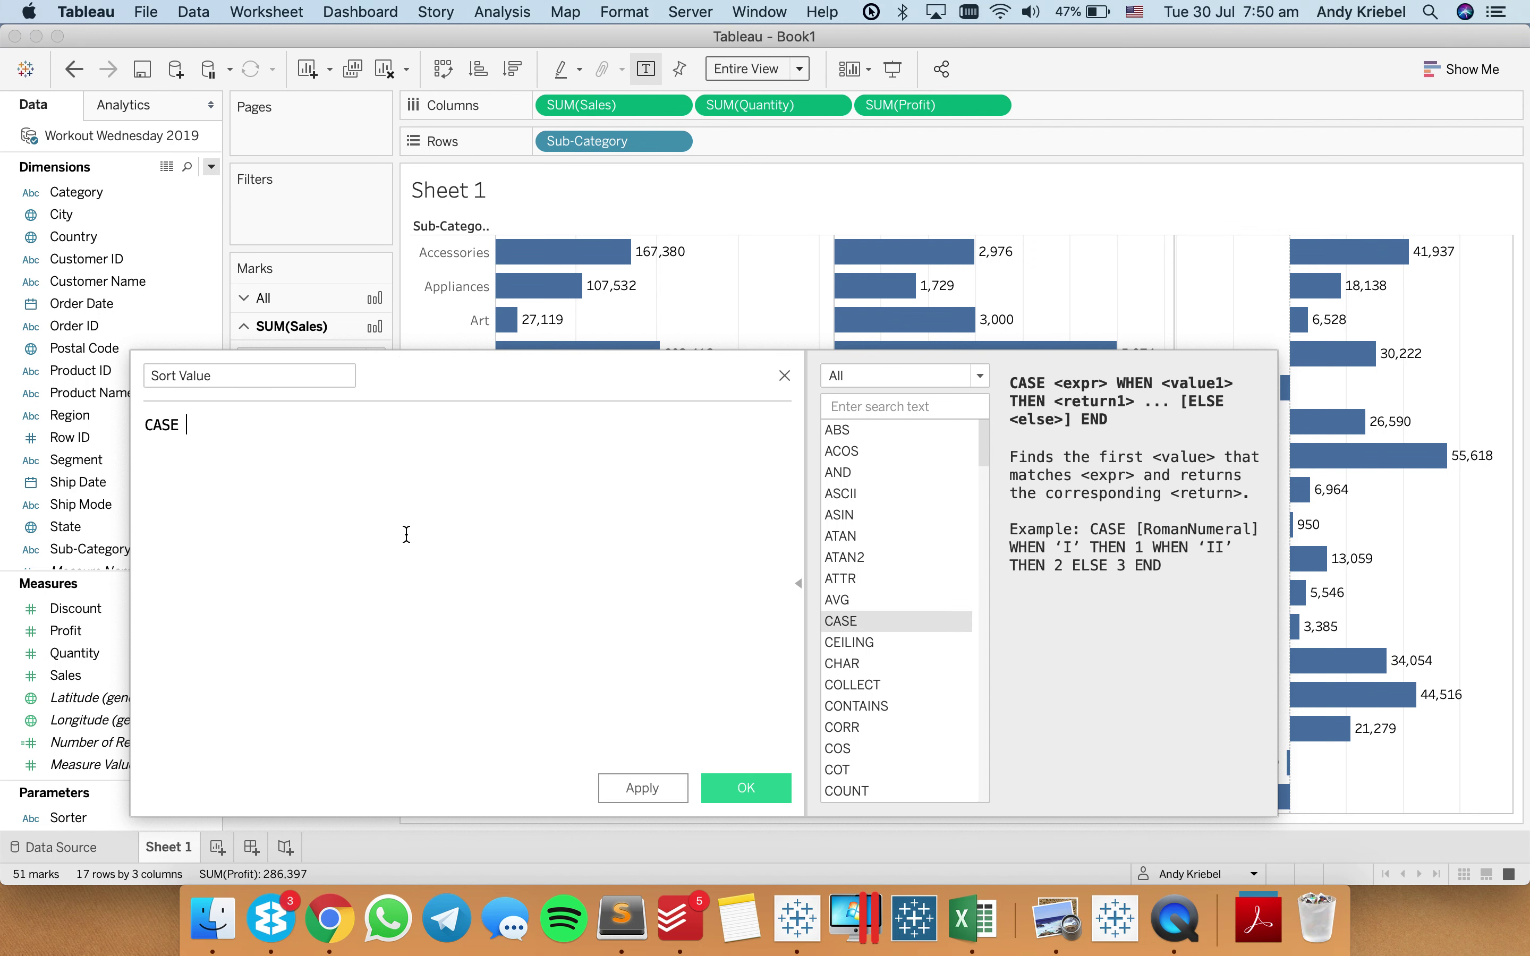
type(" sort")
key("Return")
key("Return")
Add WHEN clauses returning [Sales], [Quantity] and [Profit], close with END, and save the calculation.
type("WHEN 'Sales' THE")
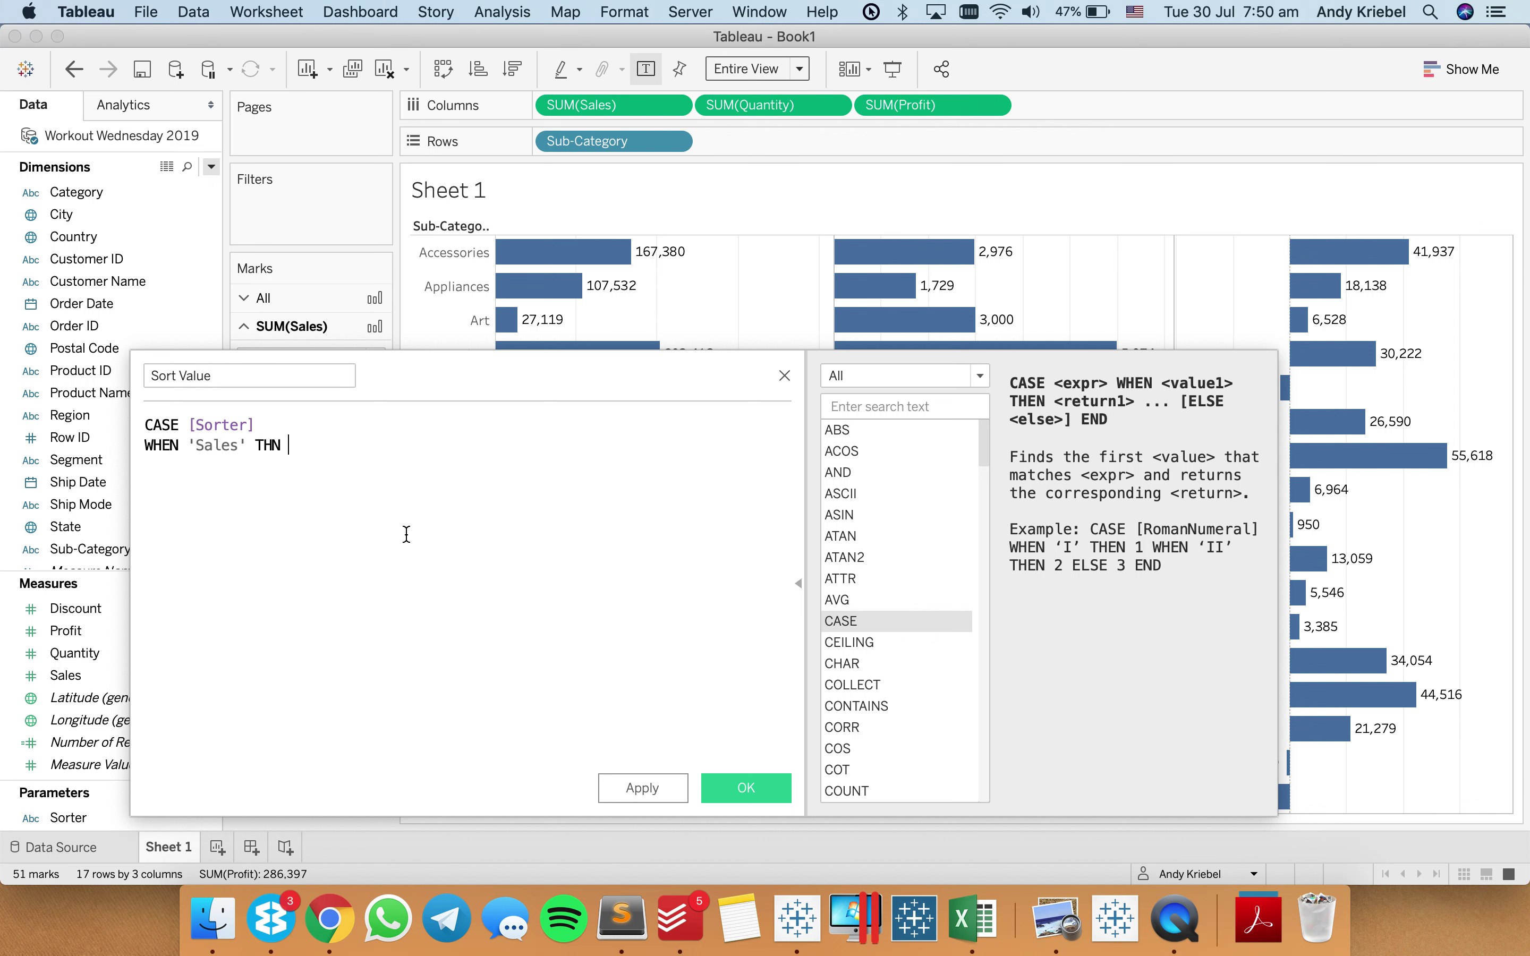
type("N")
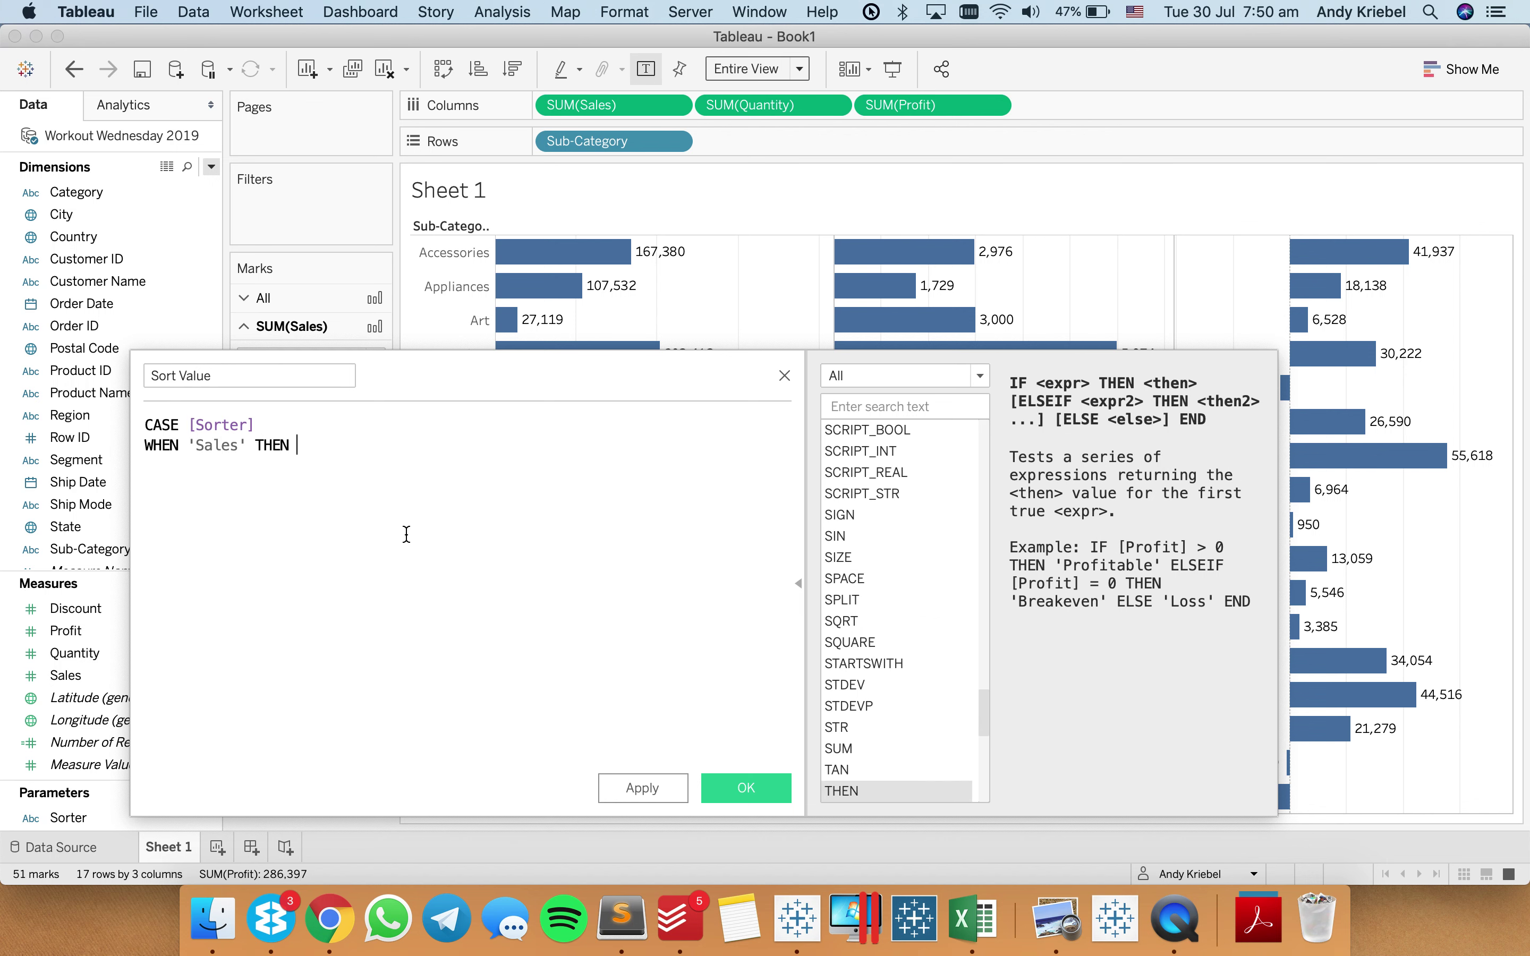
type("sale")
key("Return")
key("Return")
type("WHE")
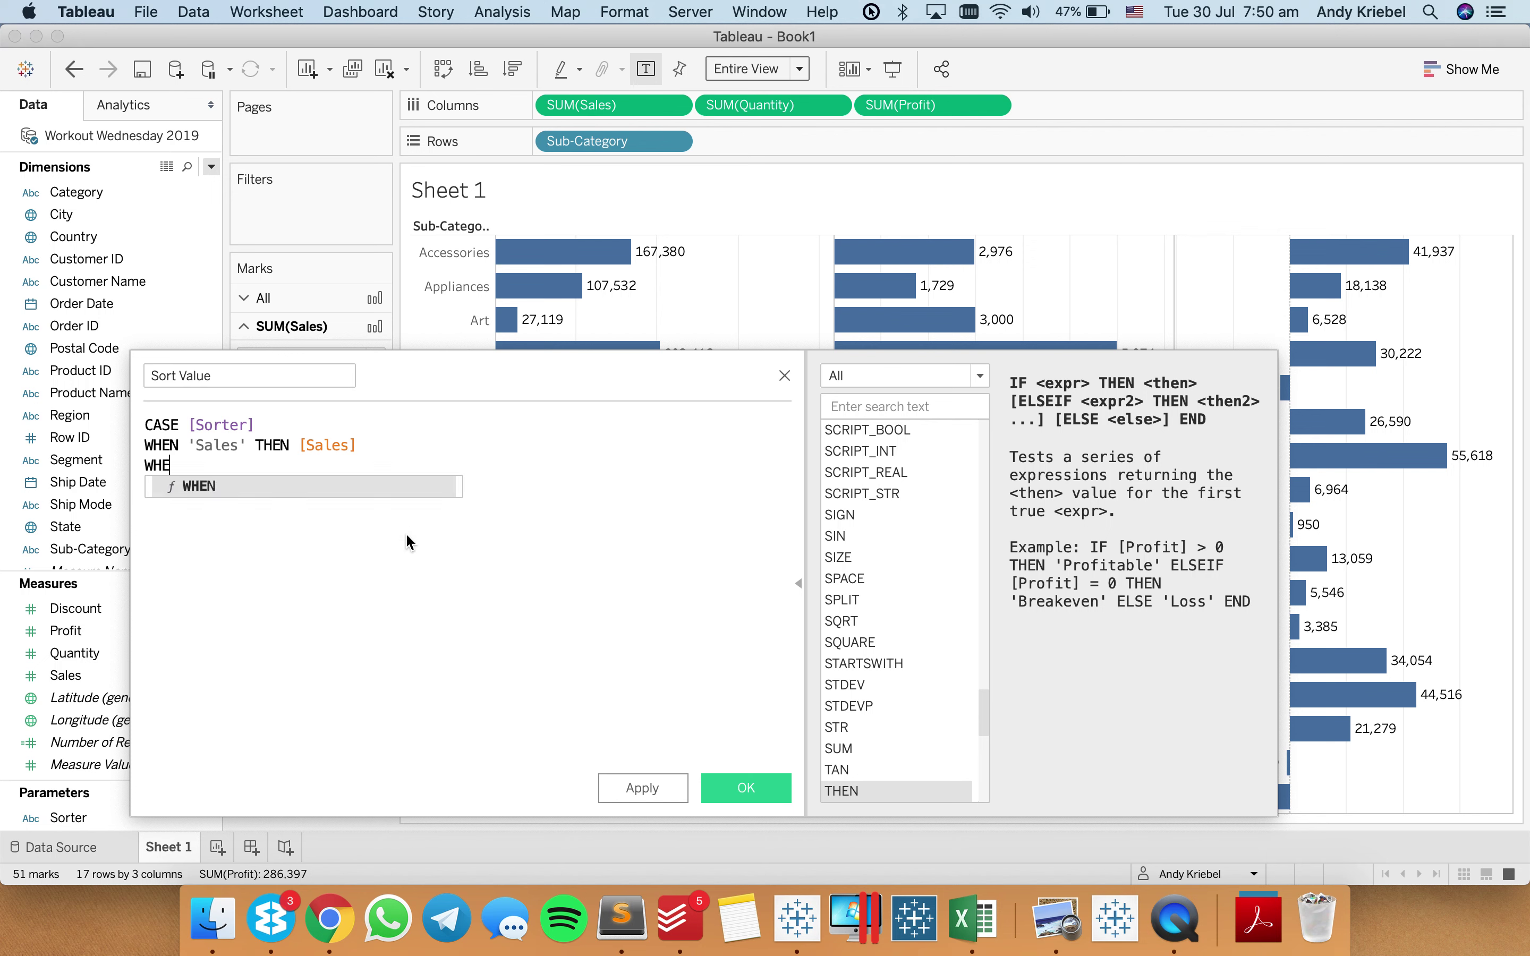
type("N 'Quantit")
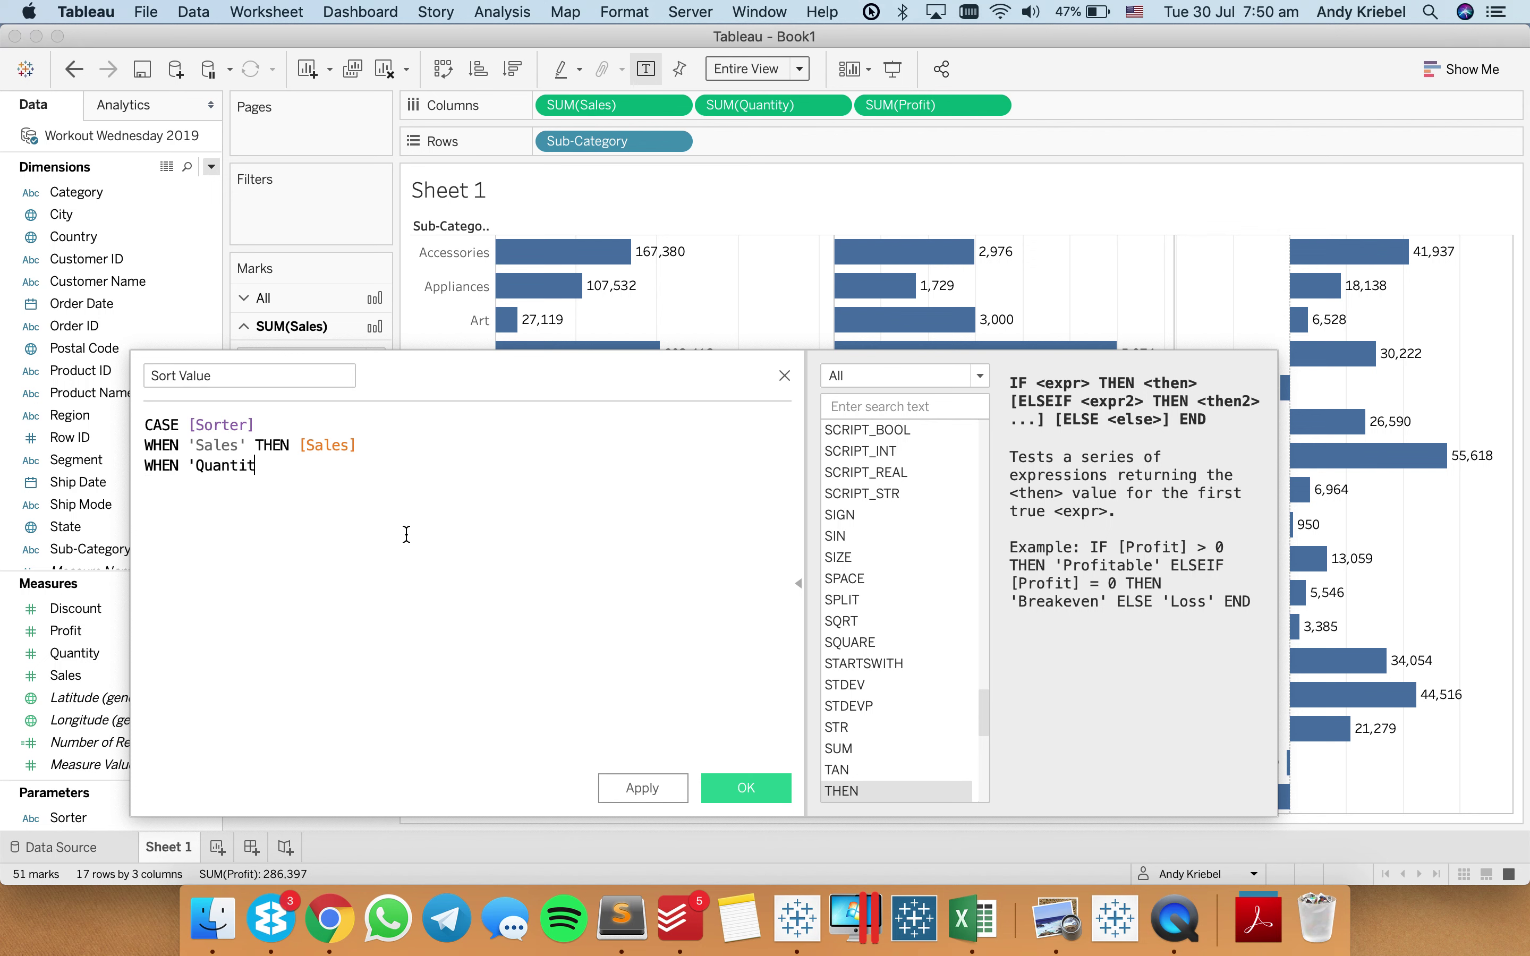
type("y' THEN q")
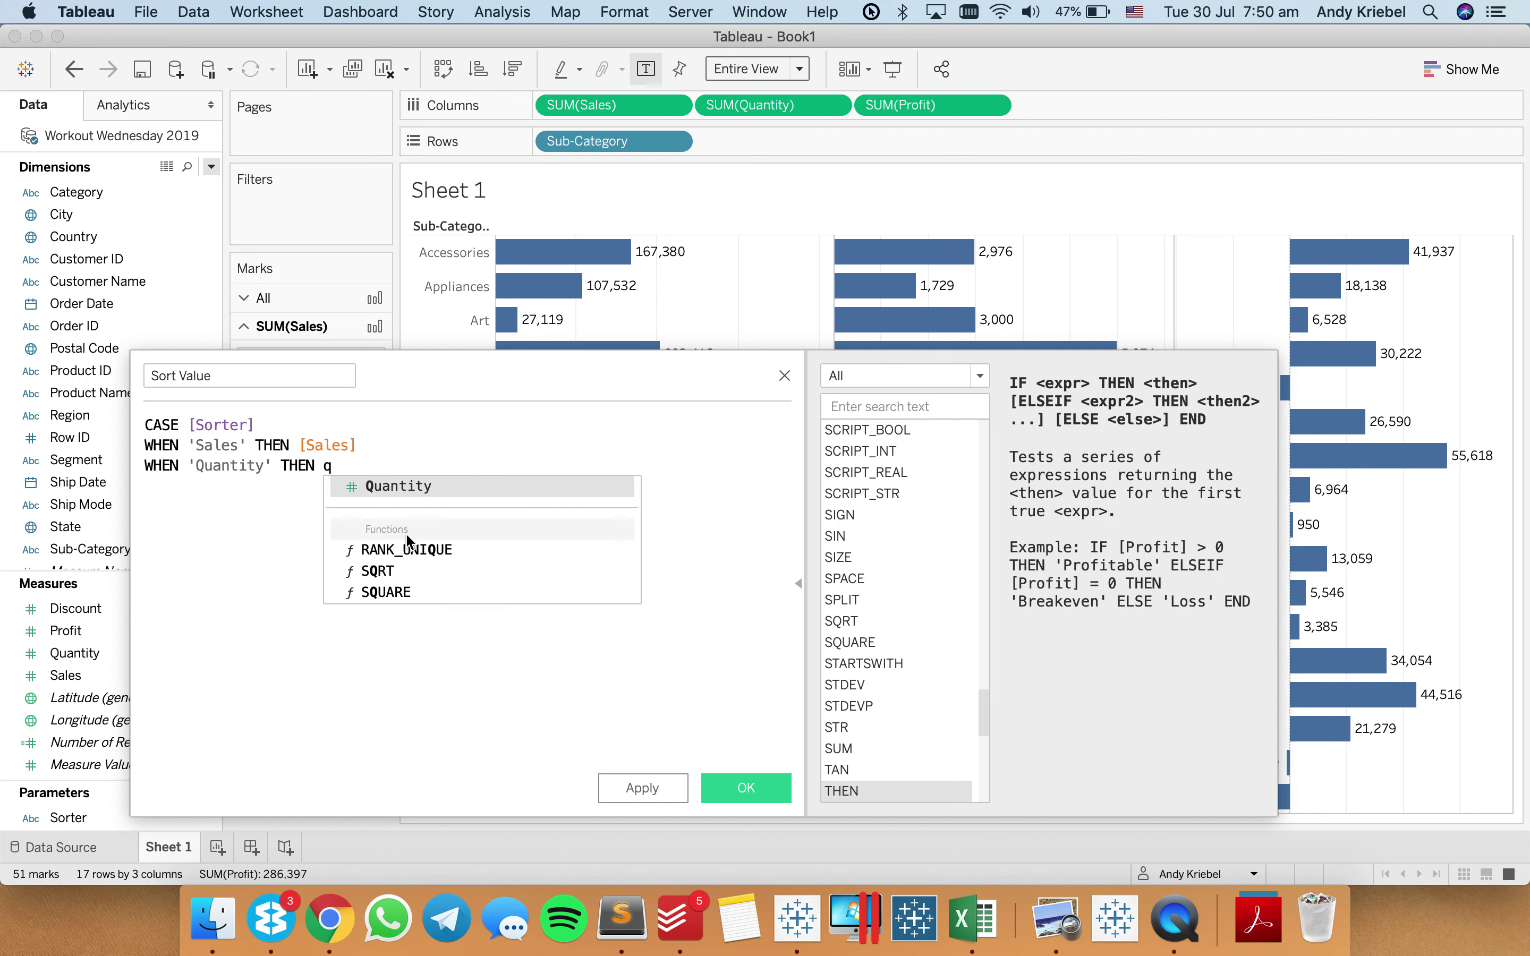
key("Return")
key("Return")
type("WHEN")
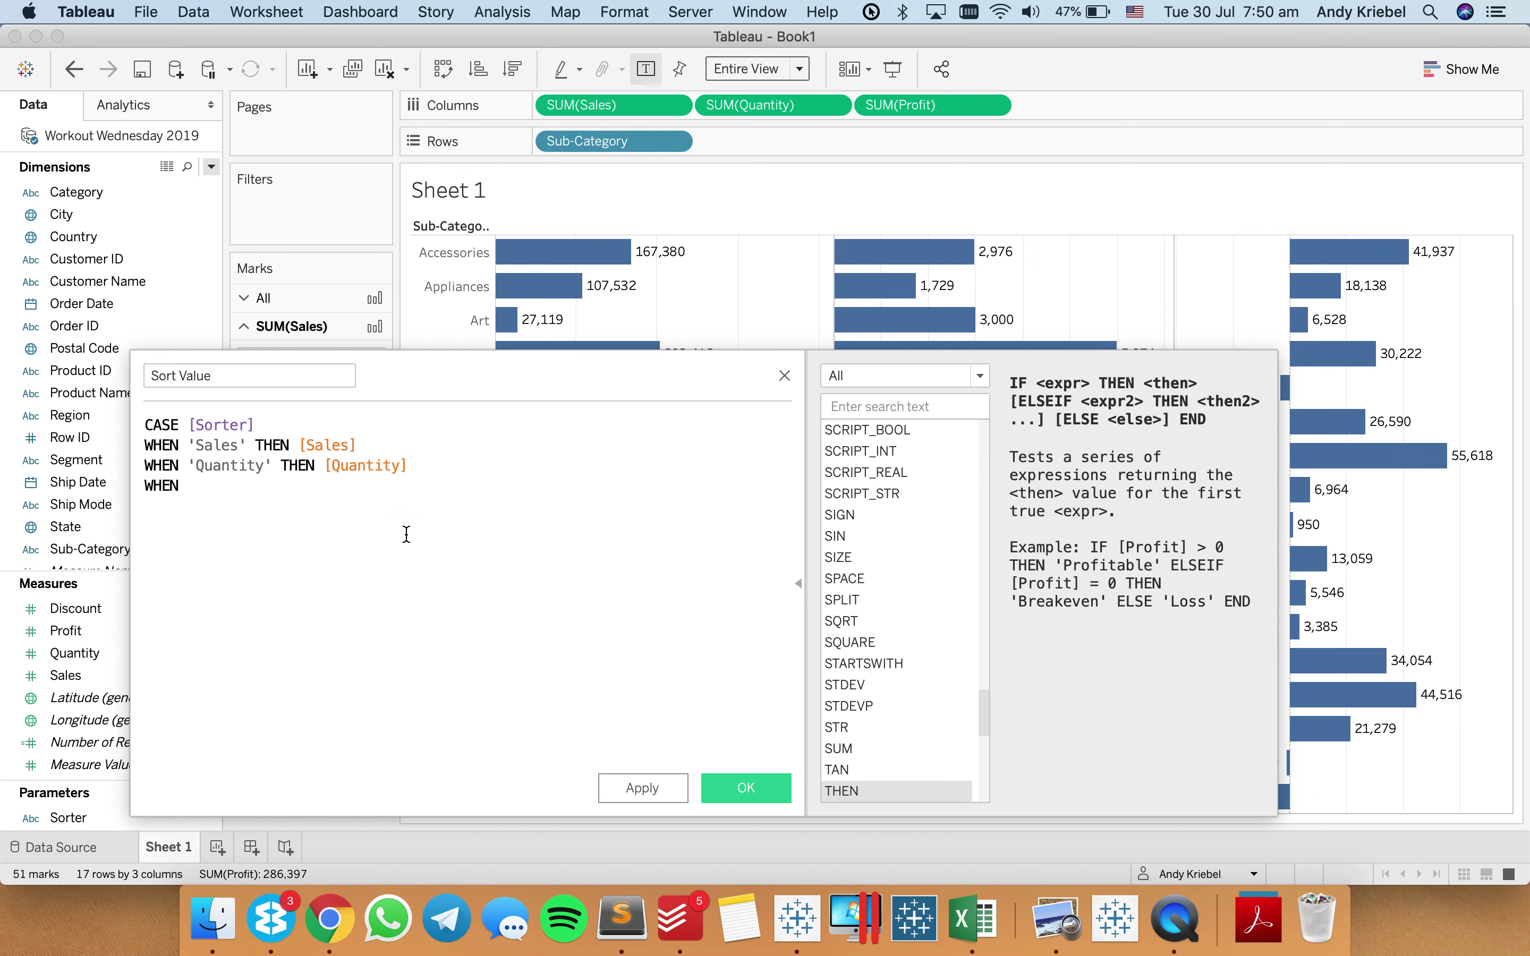
type(" 'Profit' THEN pro")
key("Down")
key("Down")
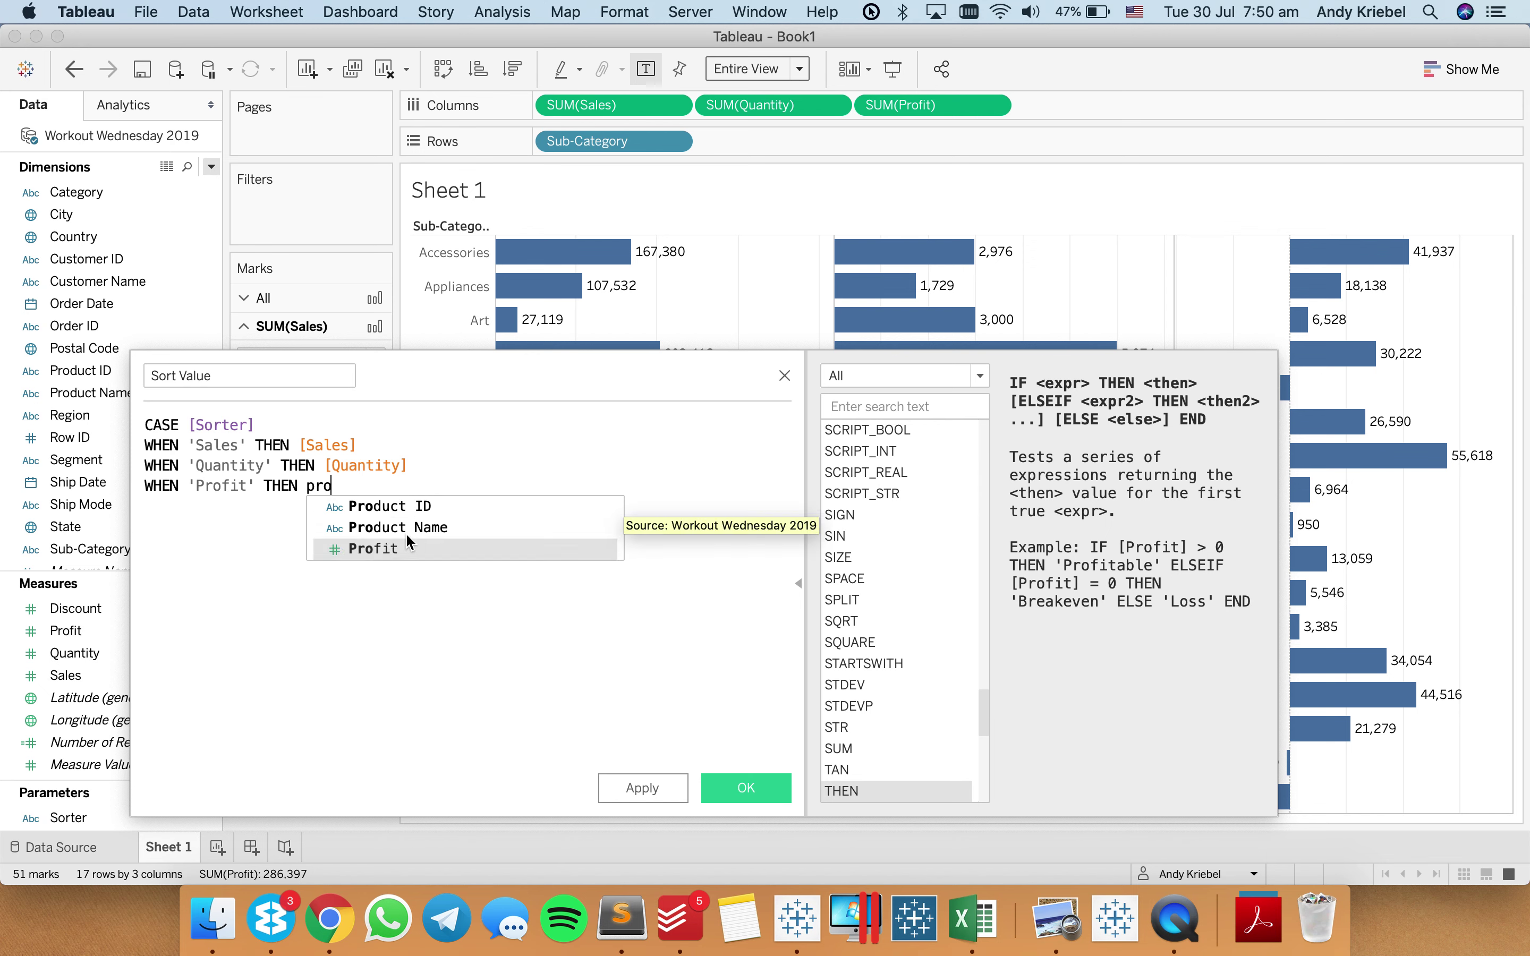
key("Return")
key("Return")
type("END")
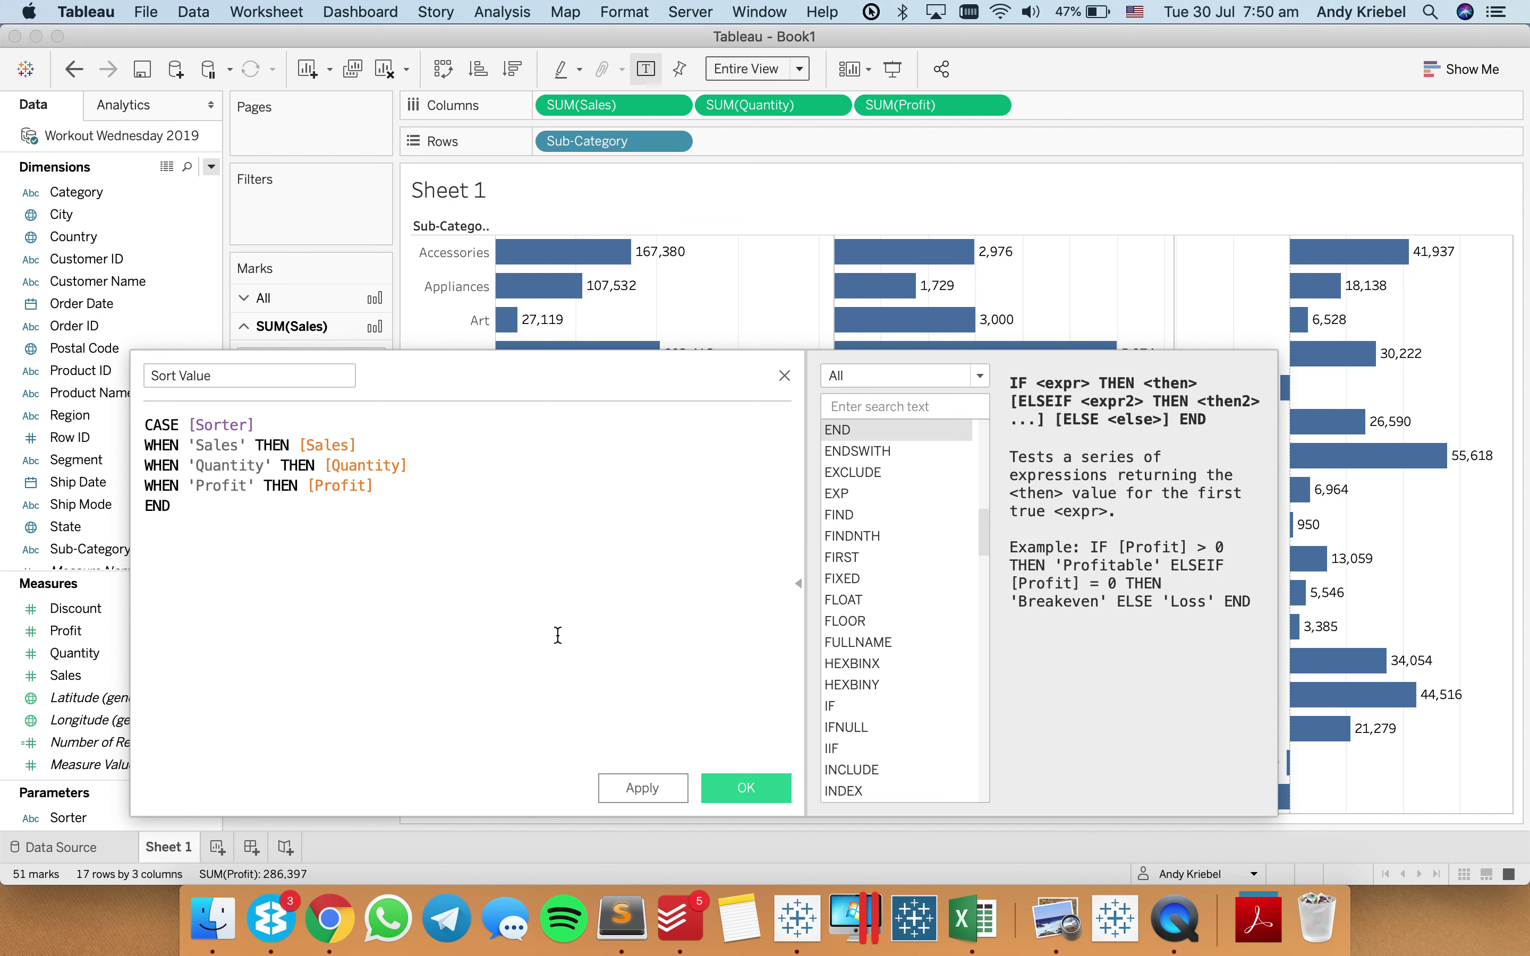
left_click(744, 788)
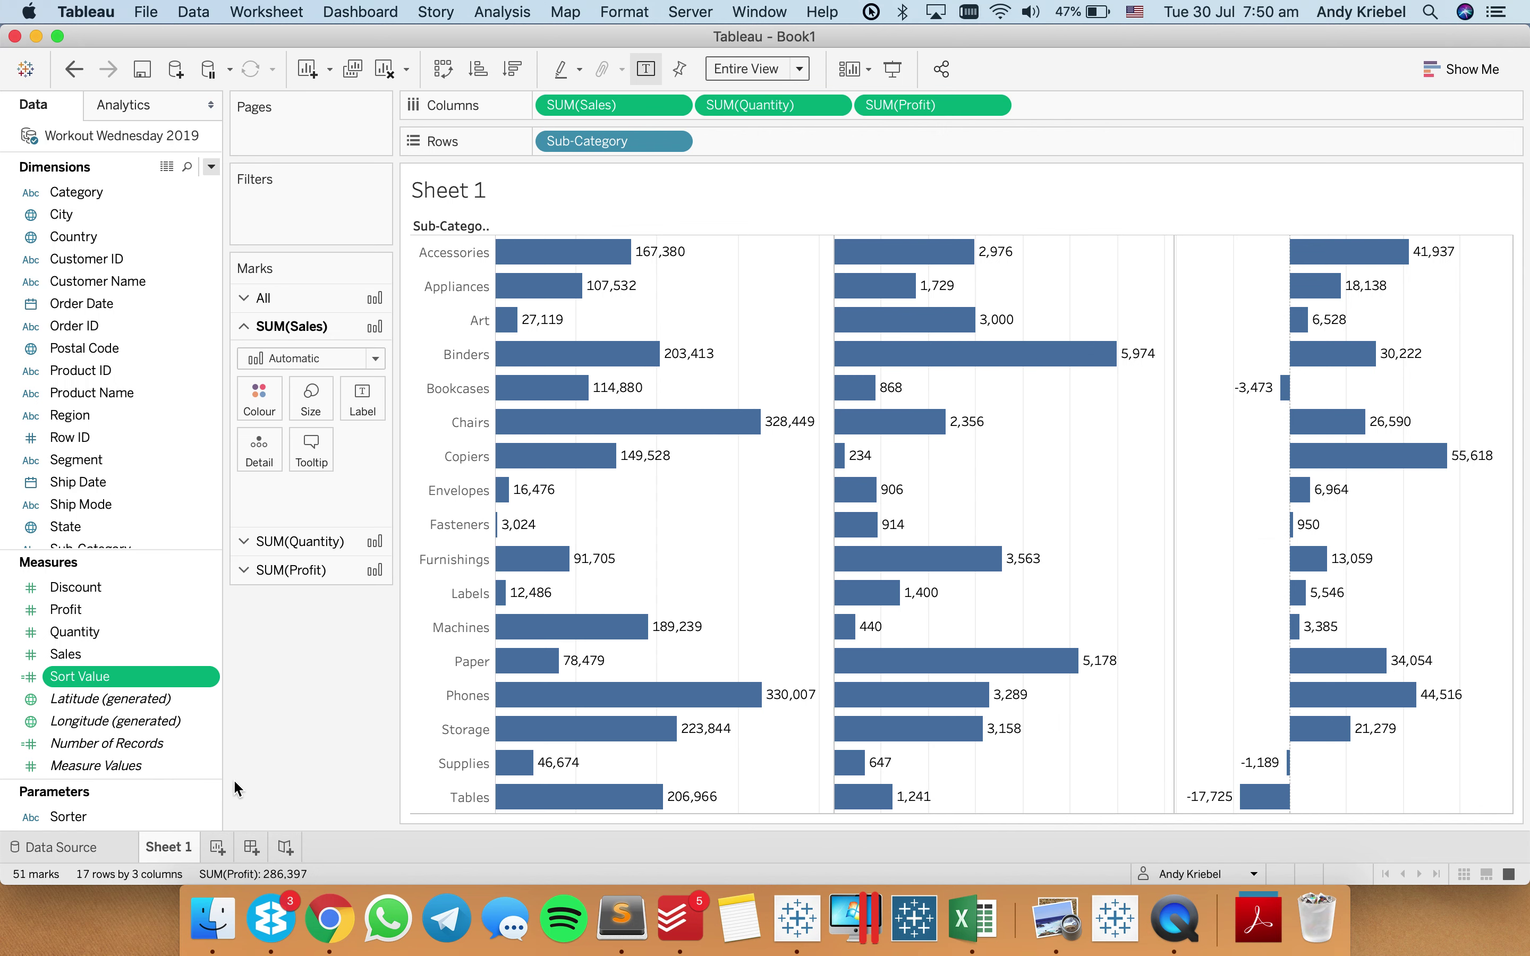
Sort Sub-Category by field, descending, using the Sum of Sort Value.
left_click(675, 140)
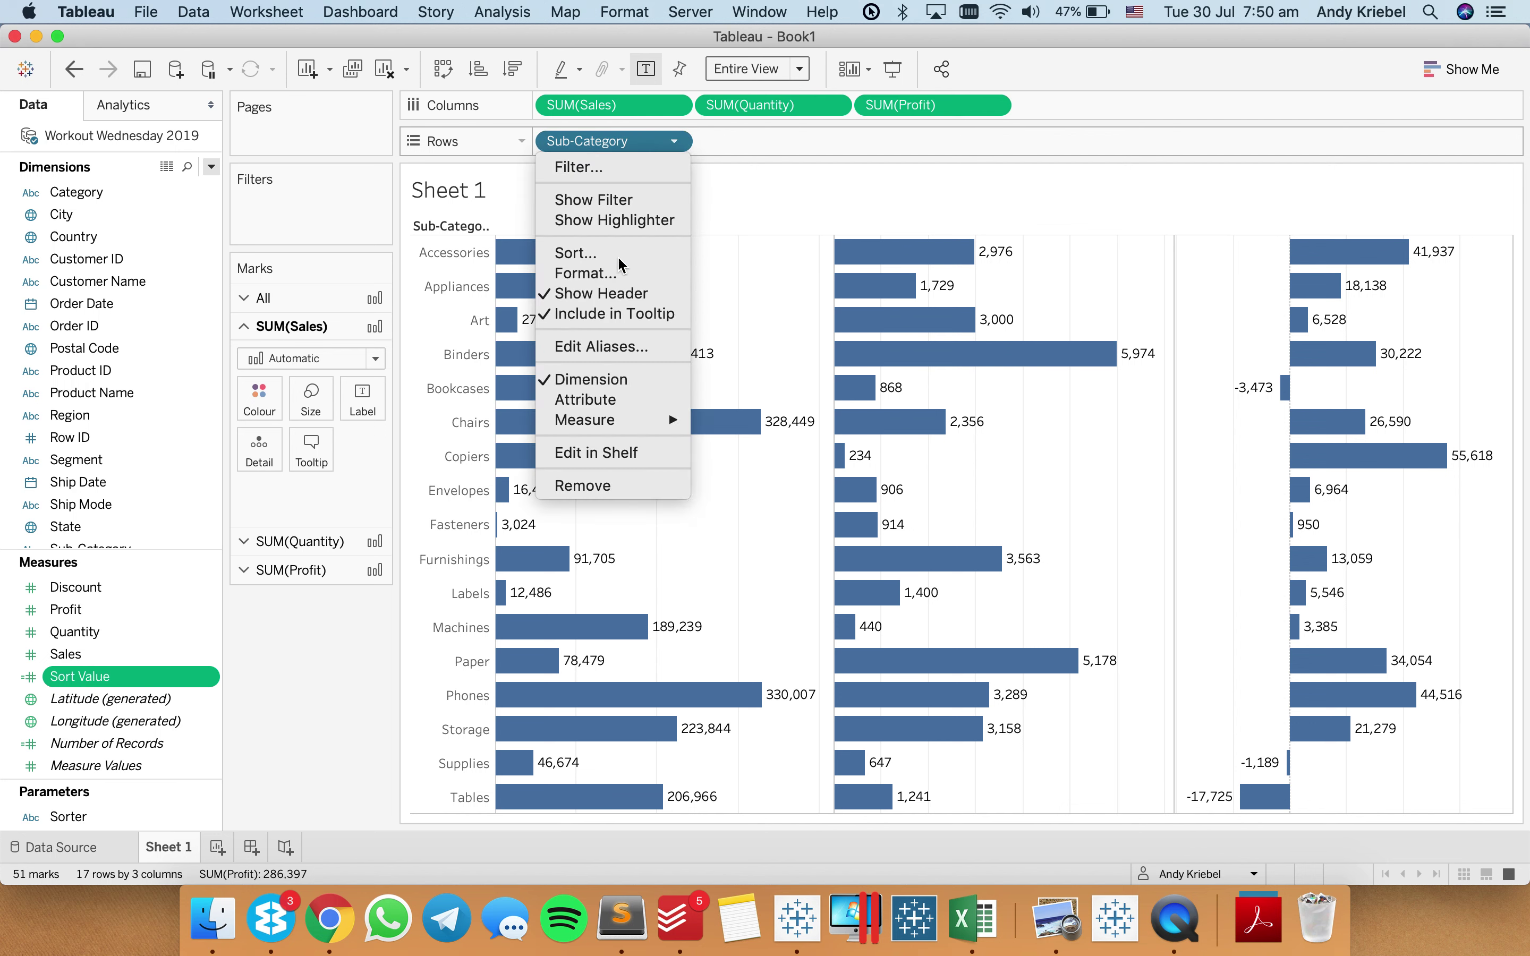
key("Escape")
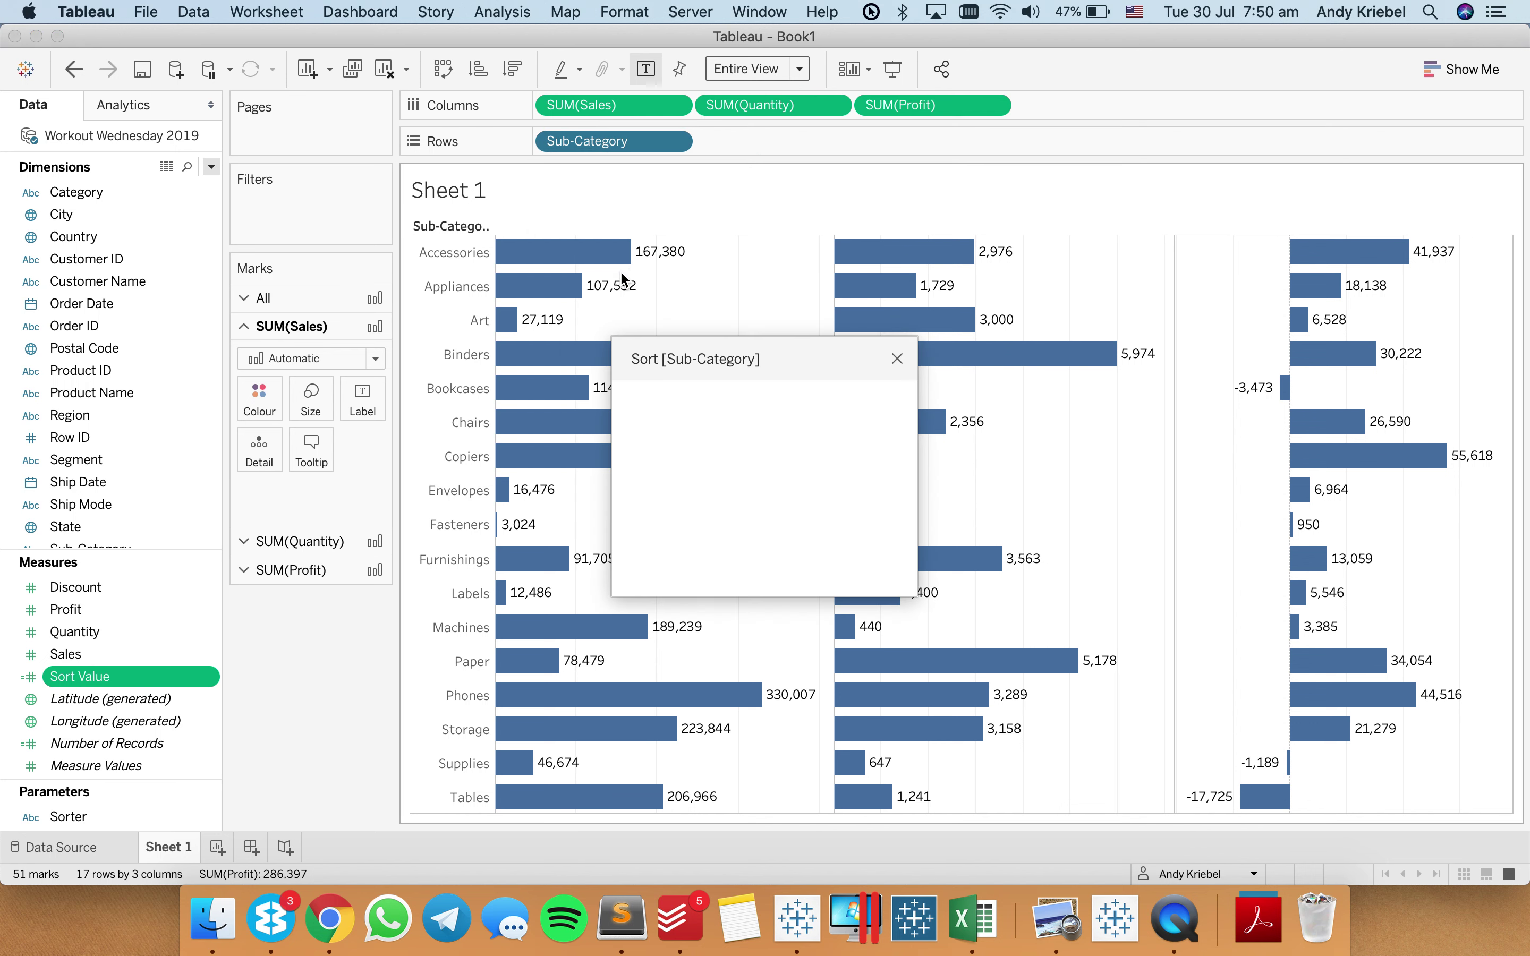
left_click(669, 431)
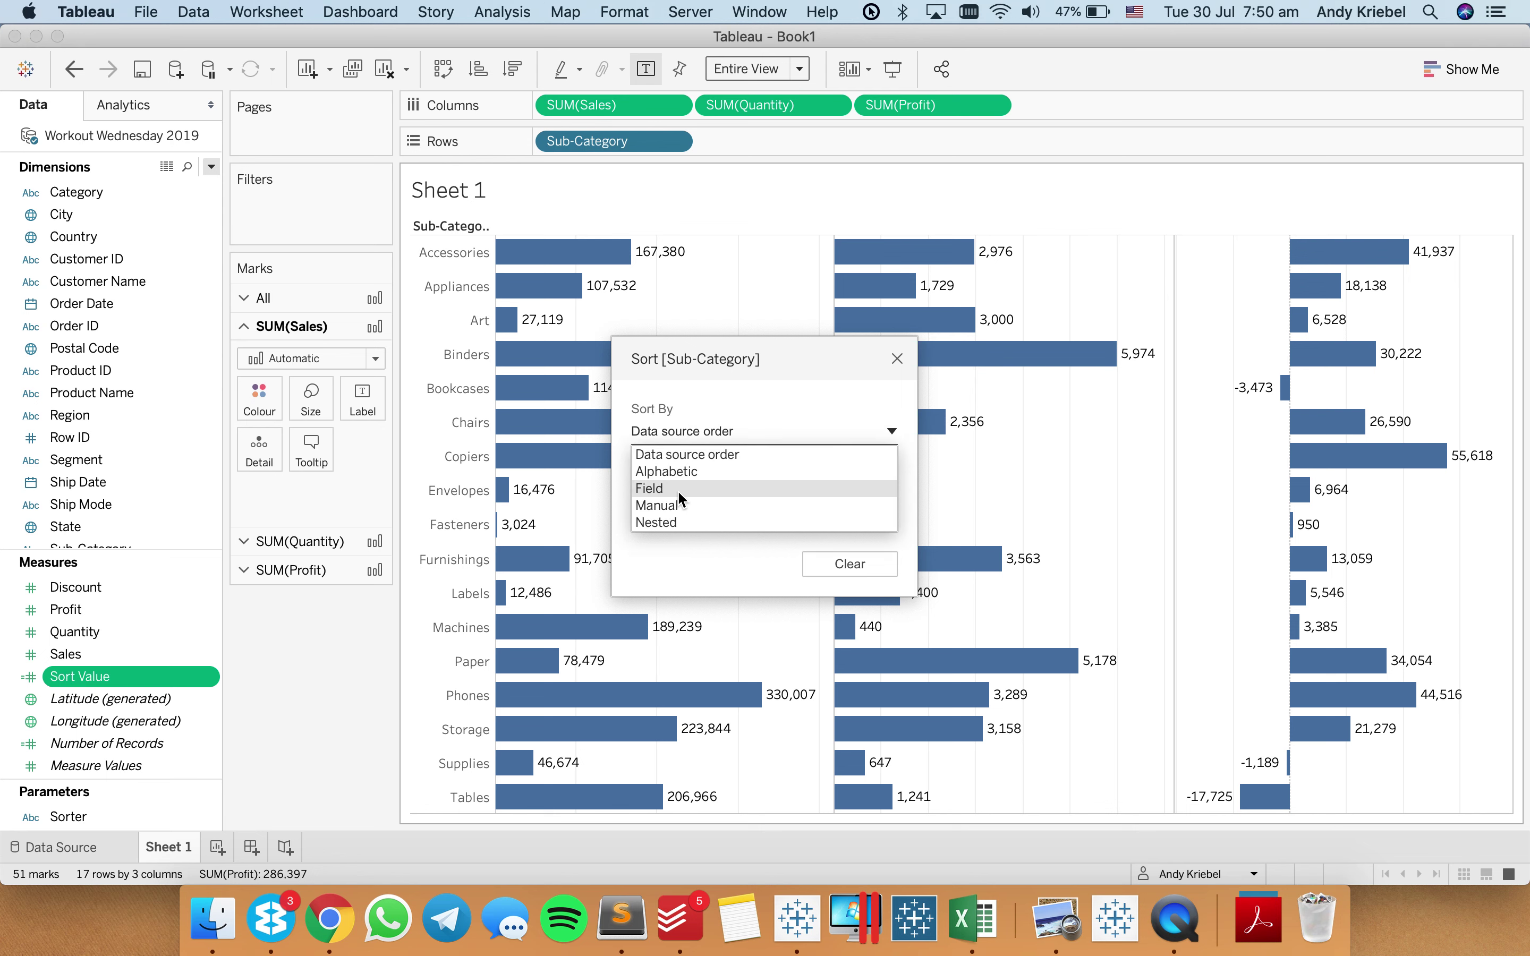
left_click(680, 490)
left_click(675, 511)
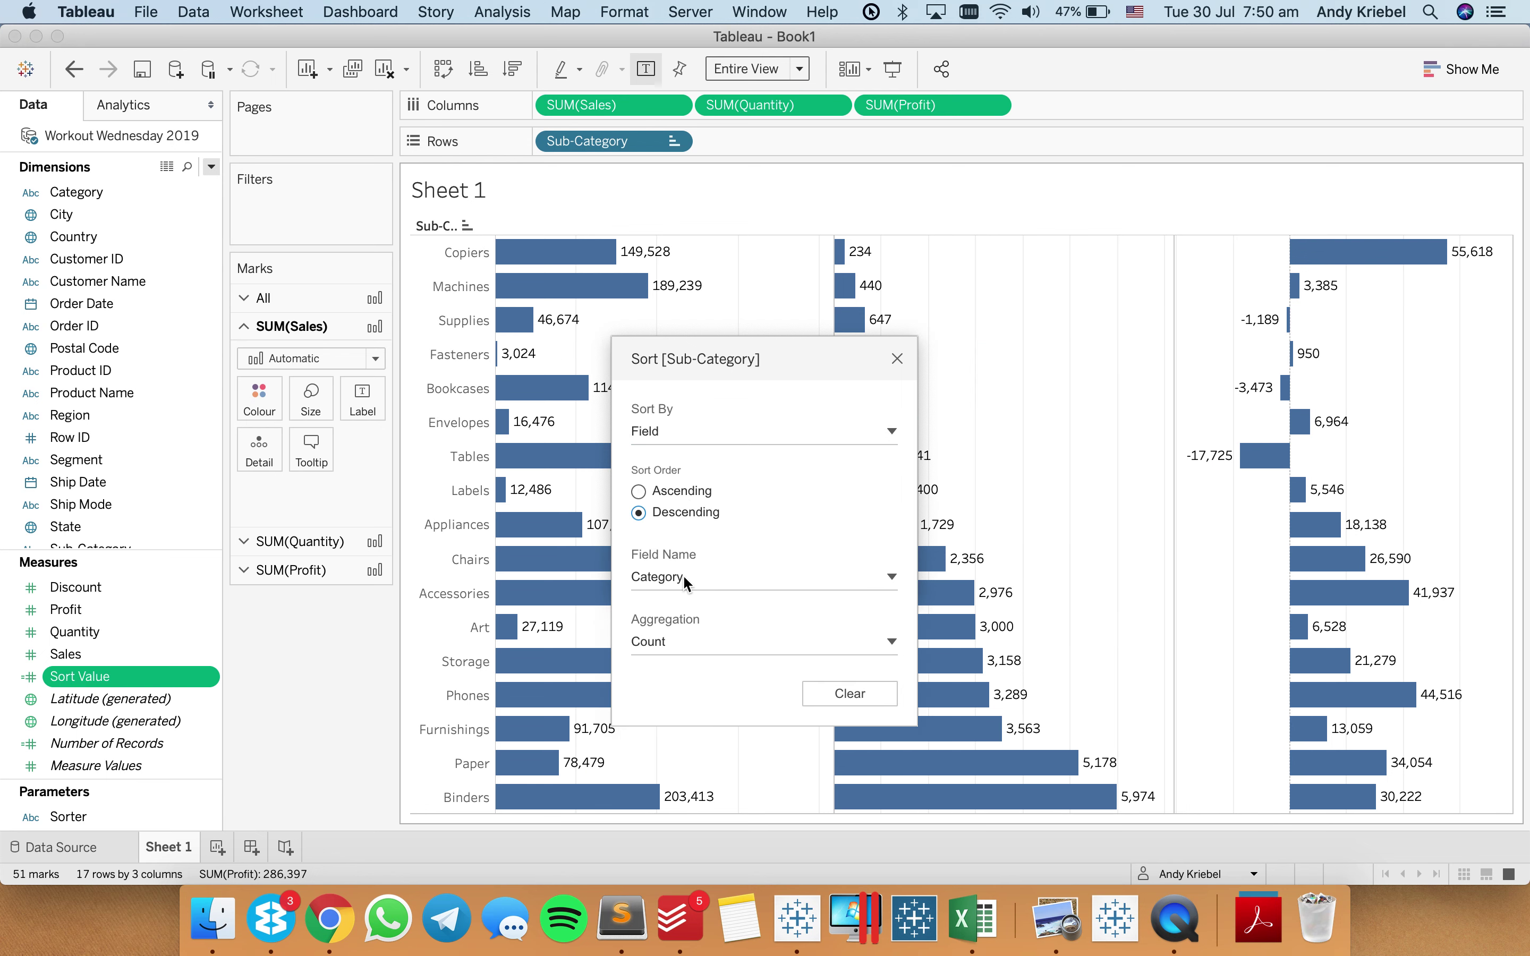
left_click(688, 584)
scroll(741, 746, "down", 5)
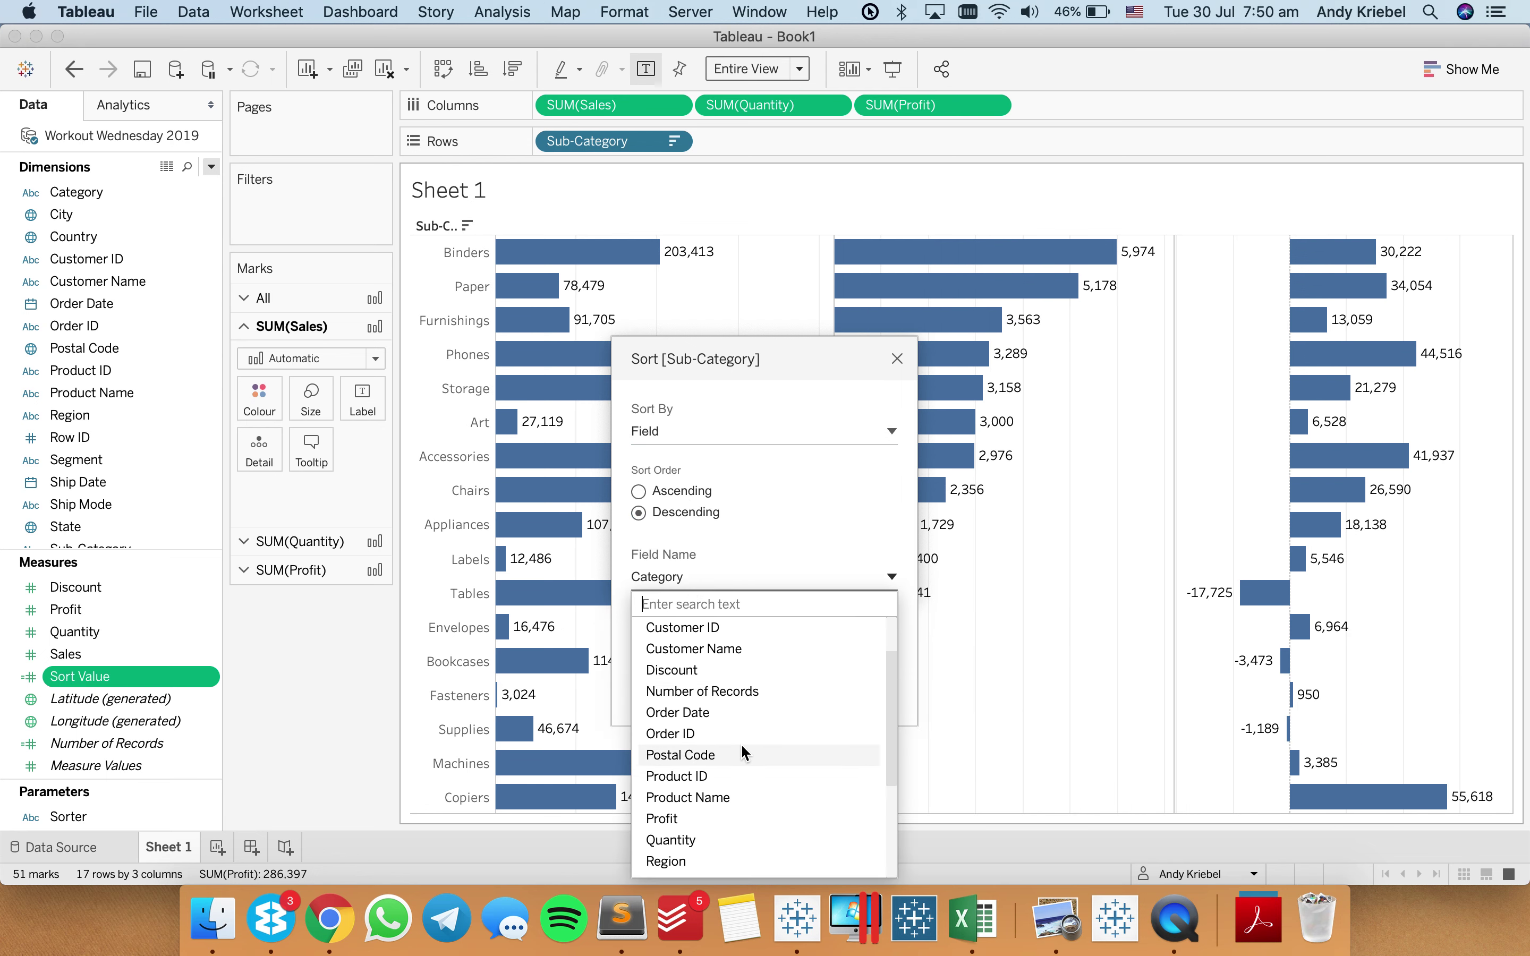
scroll(728, 808, "down", 3)
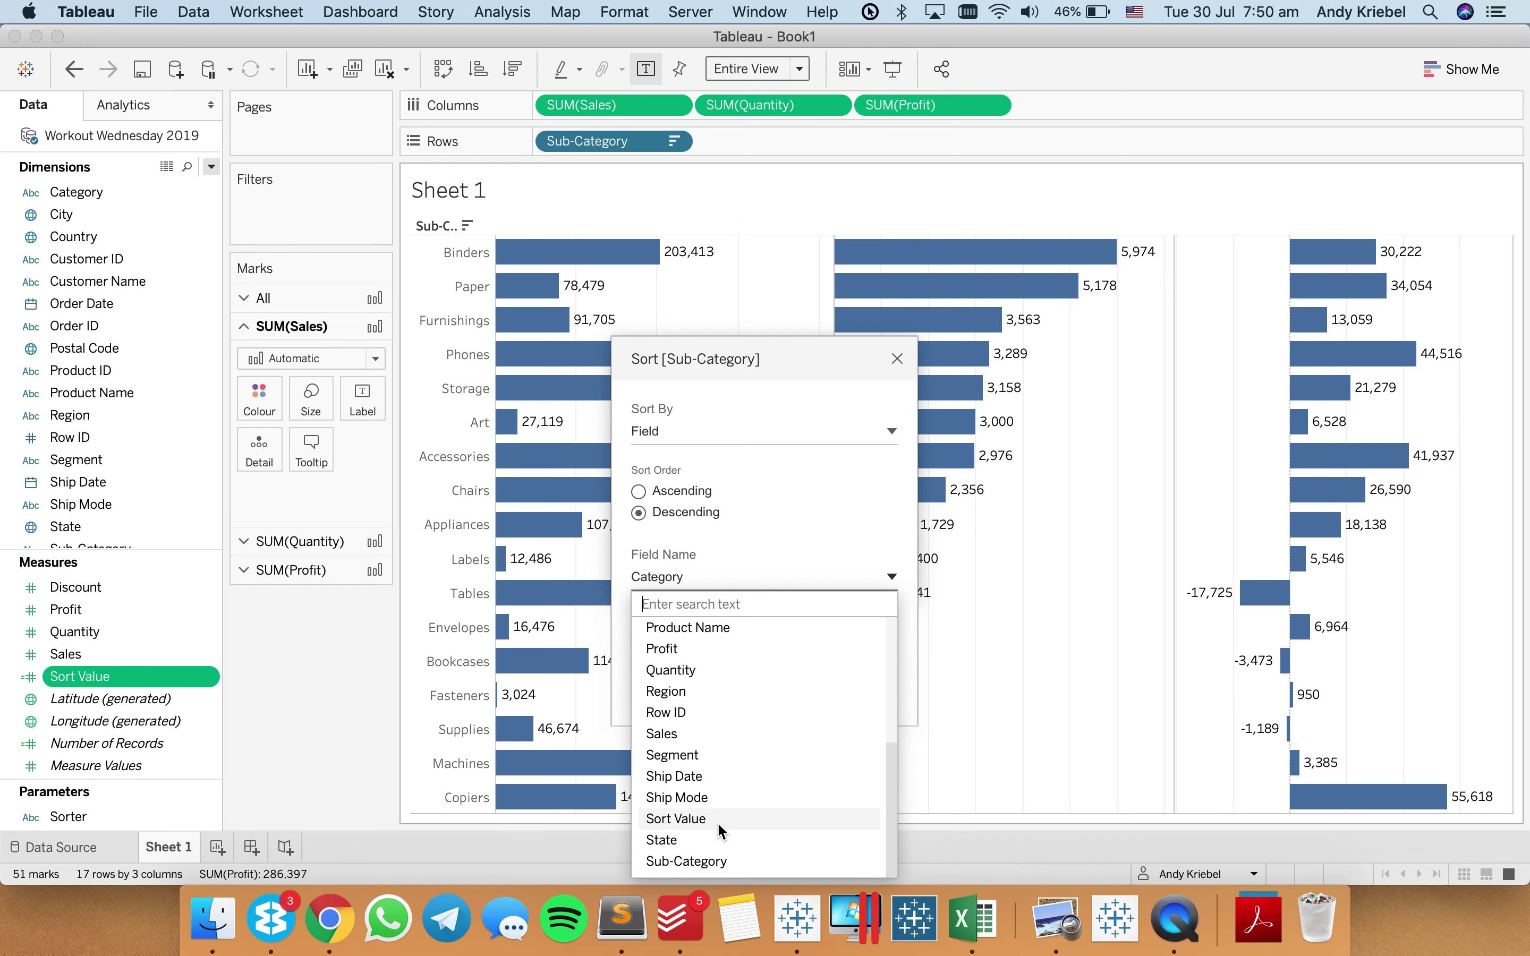
left_click(727, 817)
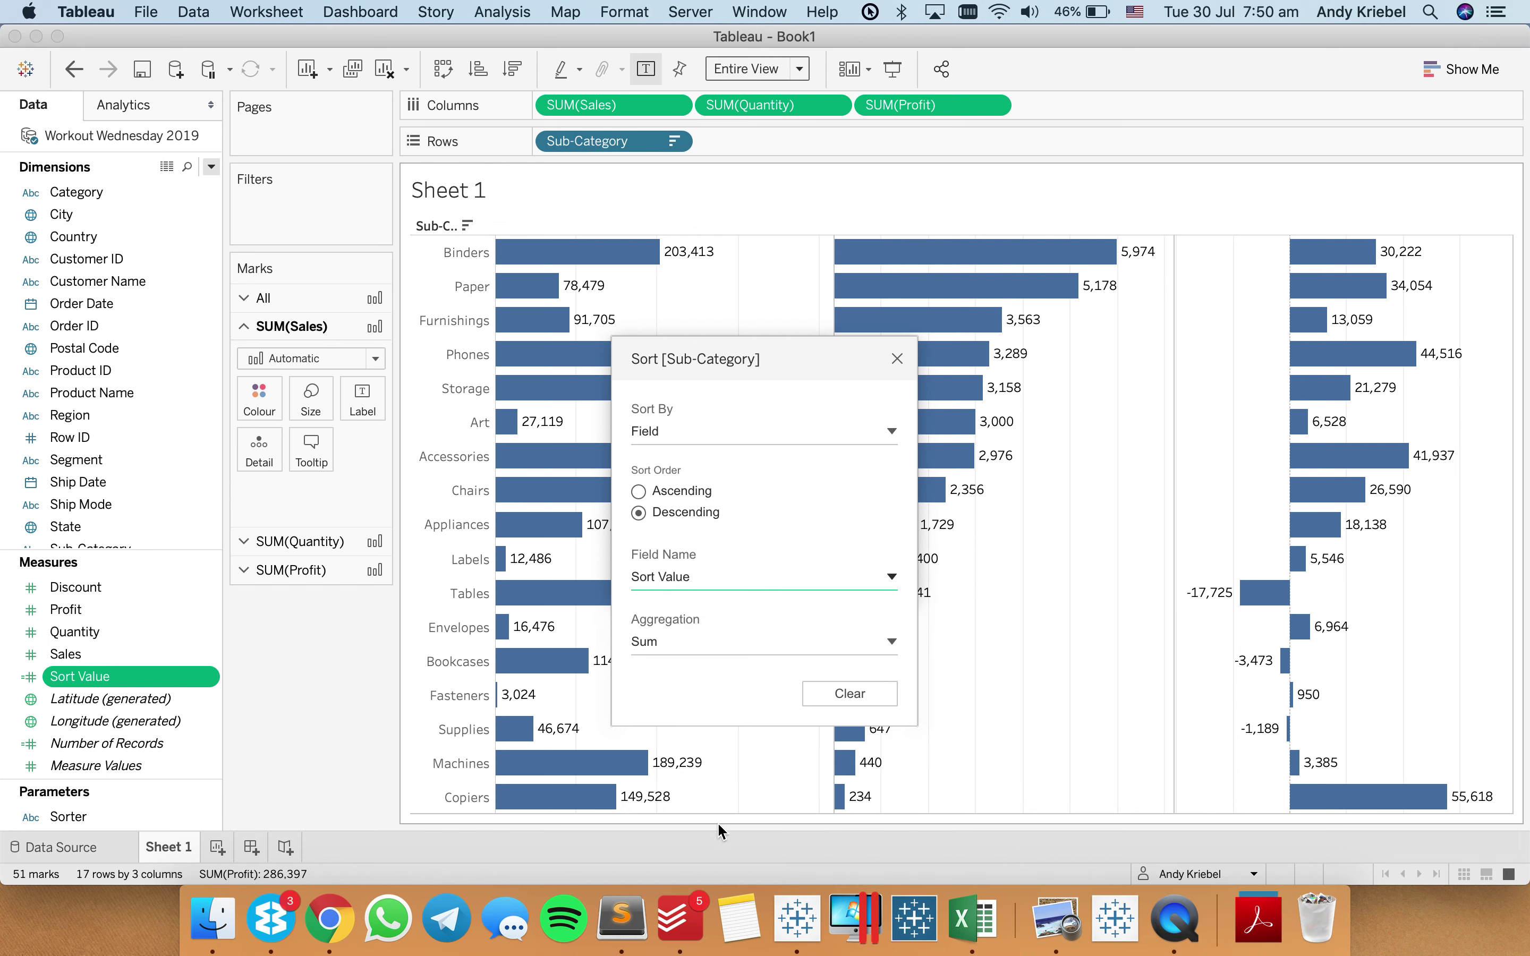
left_click(897, 358)
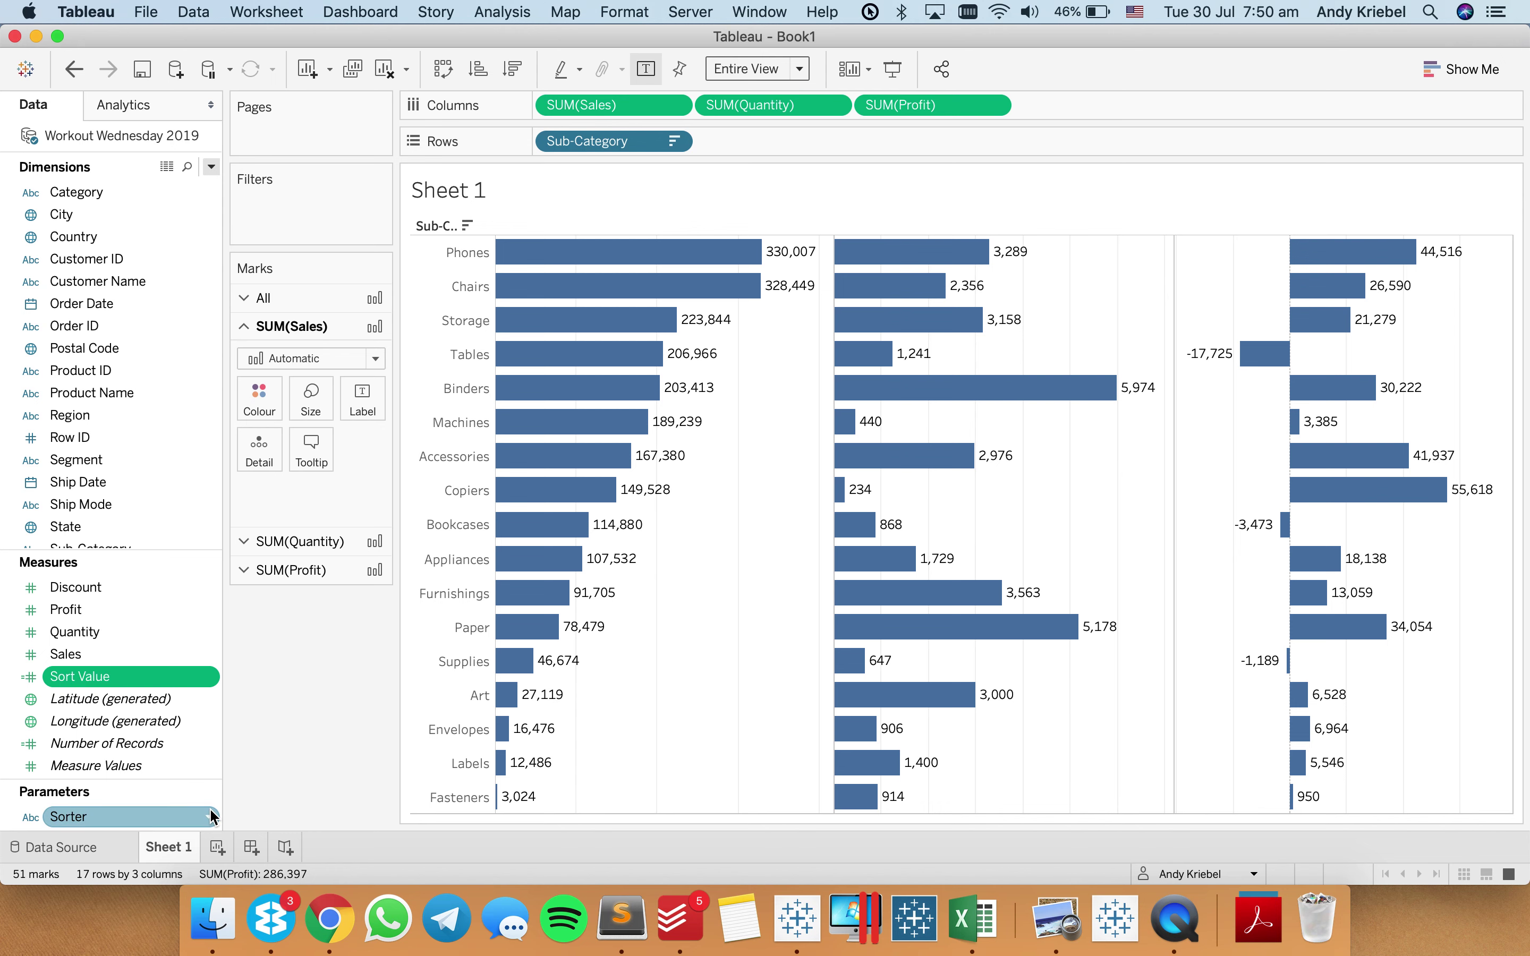
Show the Sorter parameter control and display it as a single value list.
left_click(213, 817)
left_click(273, 472)
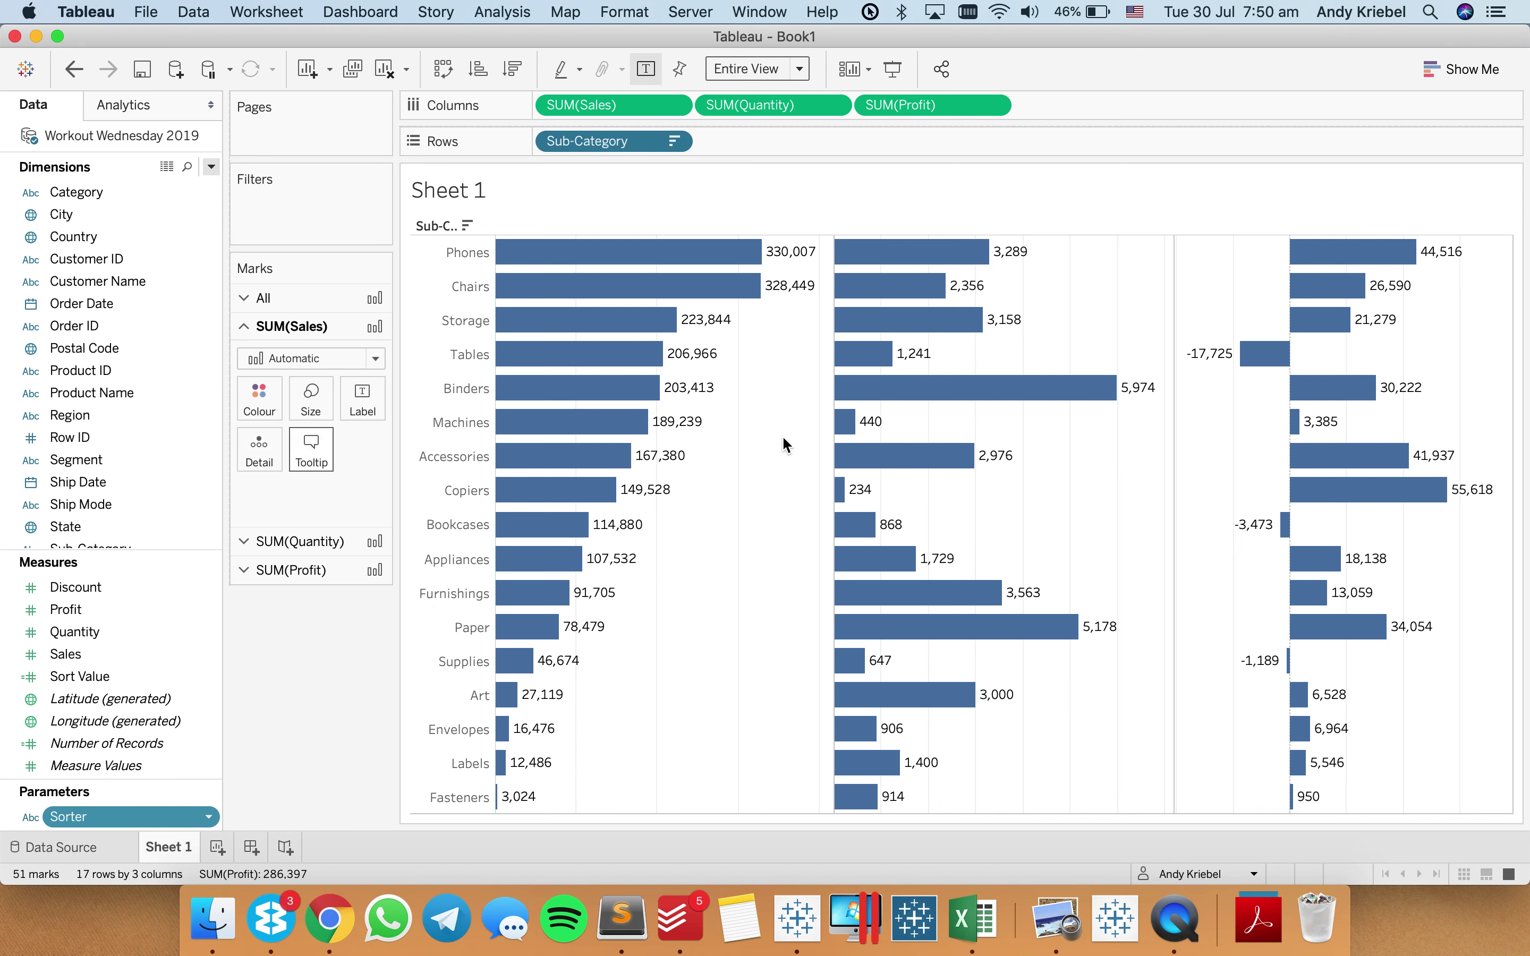
left_click(1512, 179)
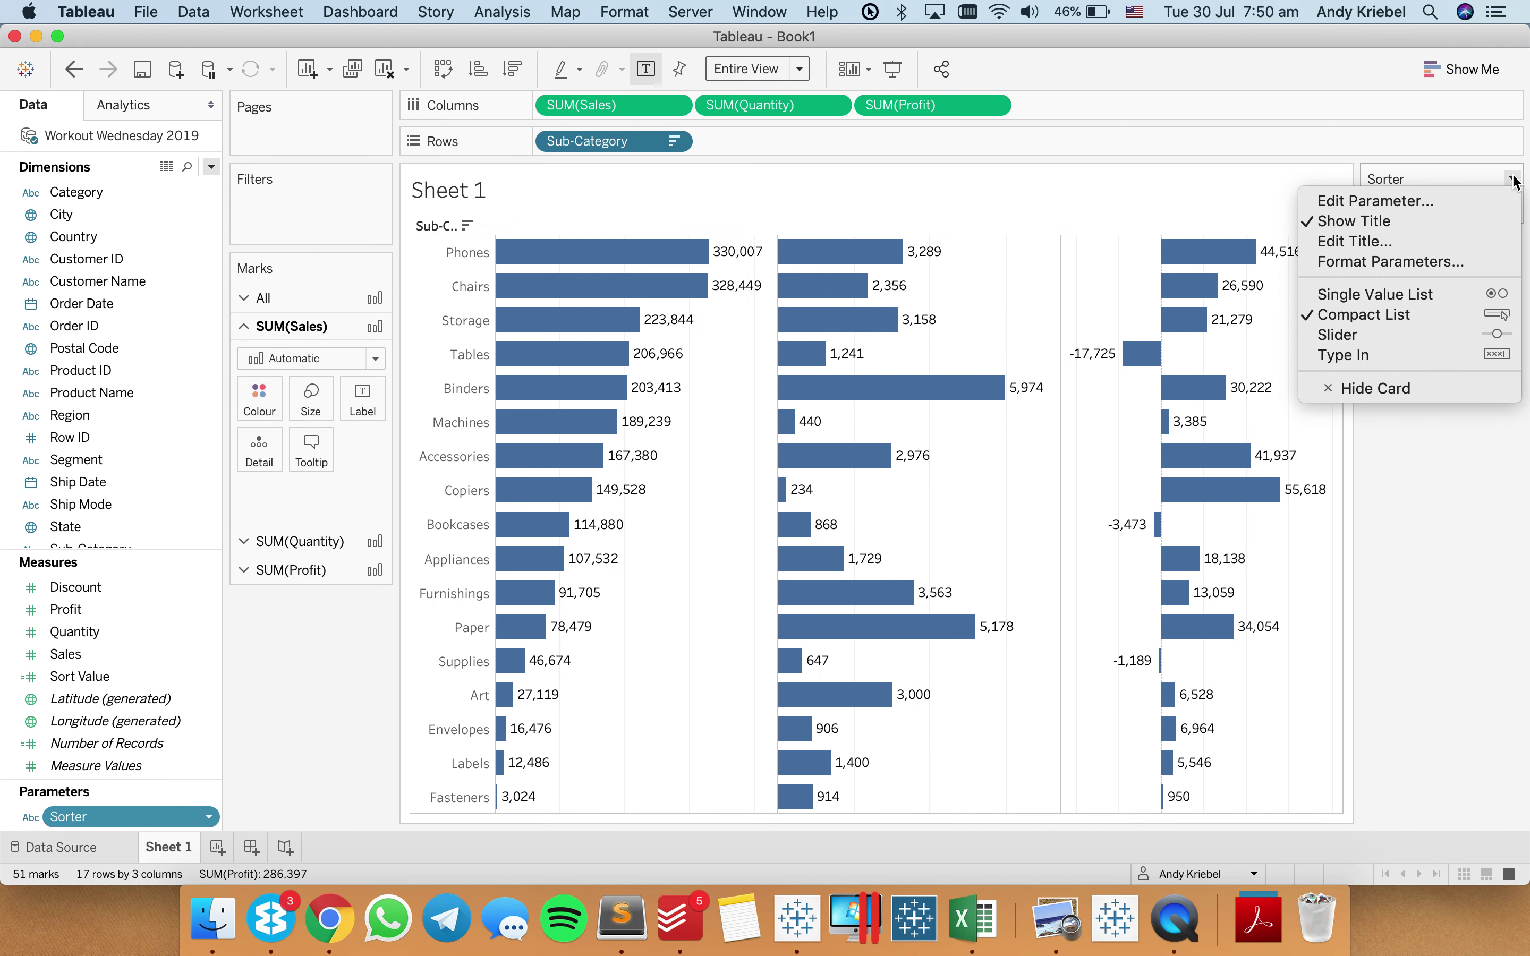
left_click(1432, 293)
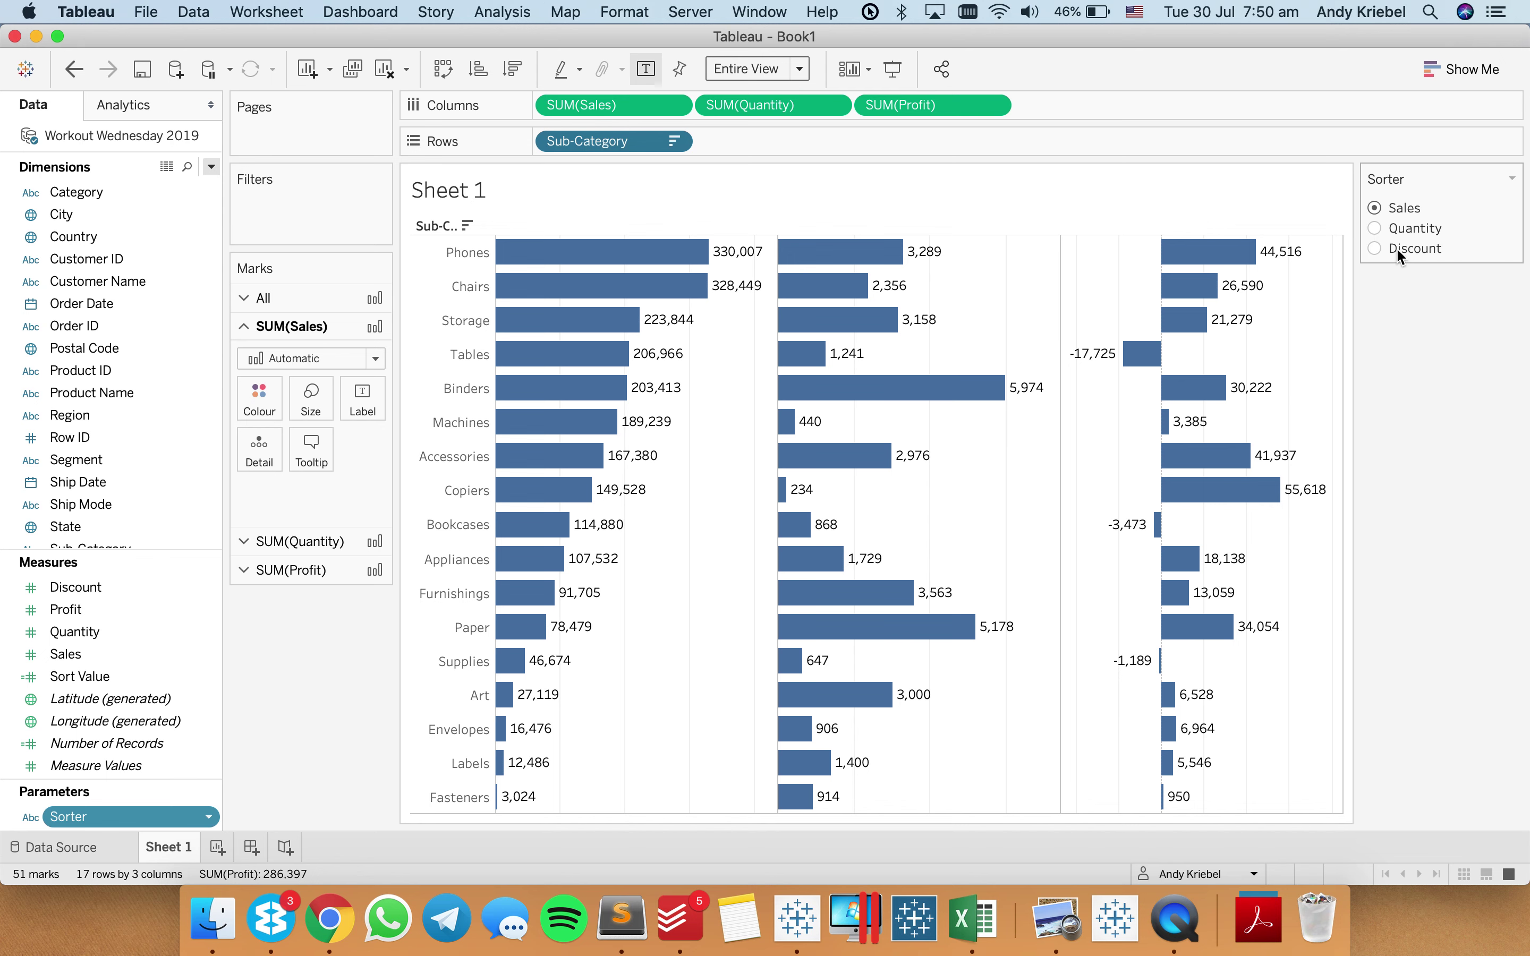
Switch Sorter to Quantity, Discount, Quantity and back to Sales to test the sorting.
left_click(1376, 228)
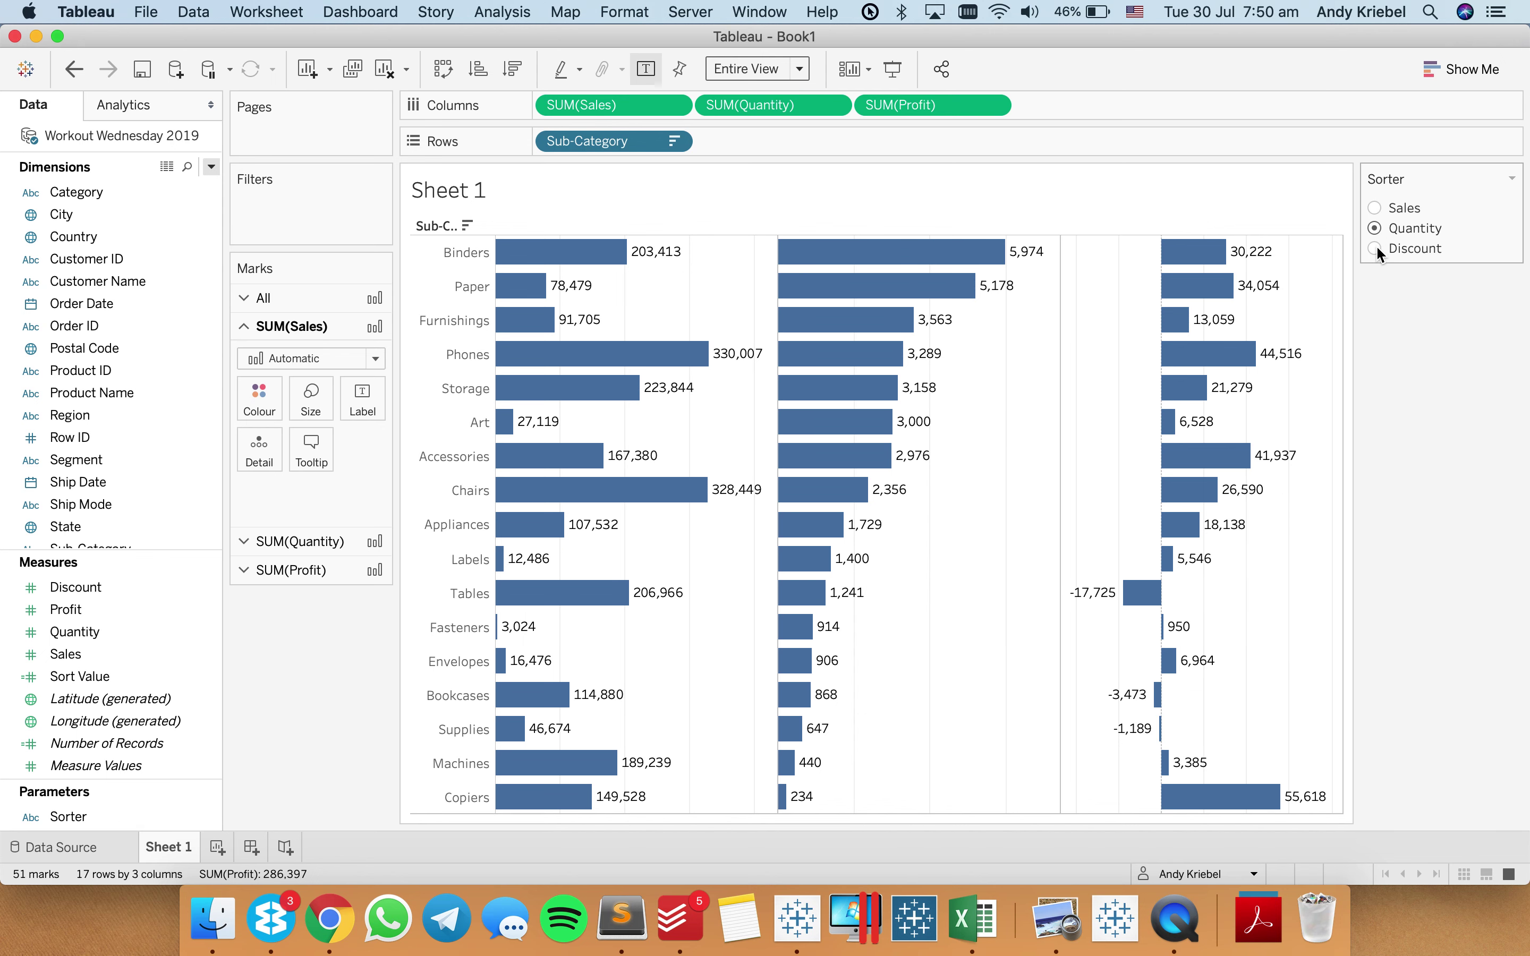
left_click(1376, 249)
left_click(1374, 228)
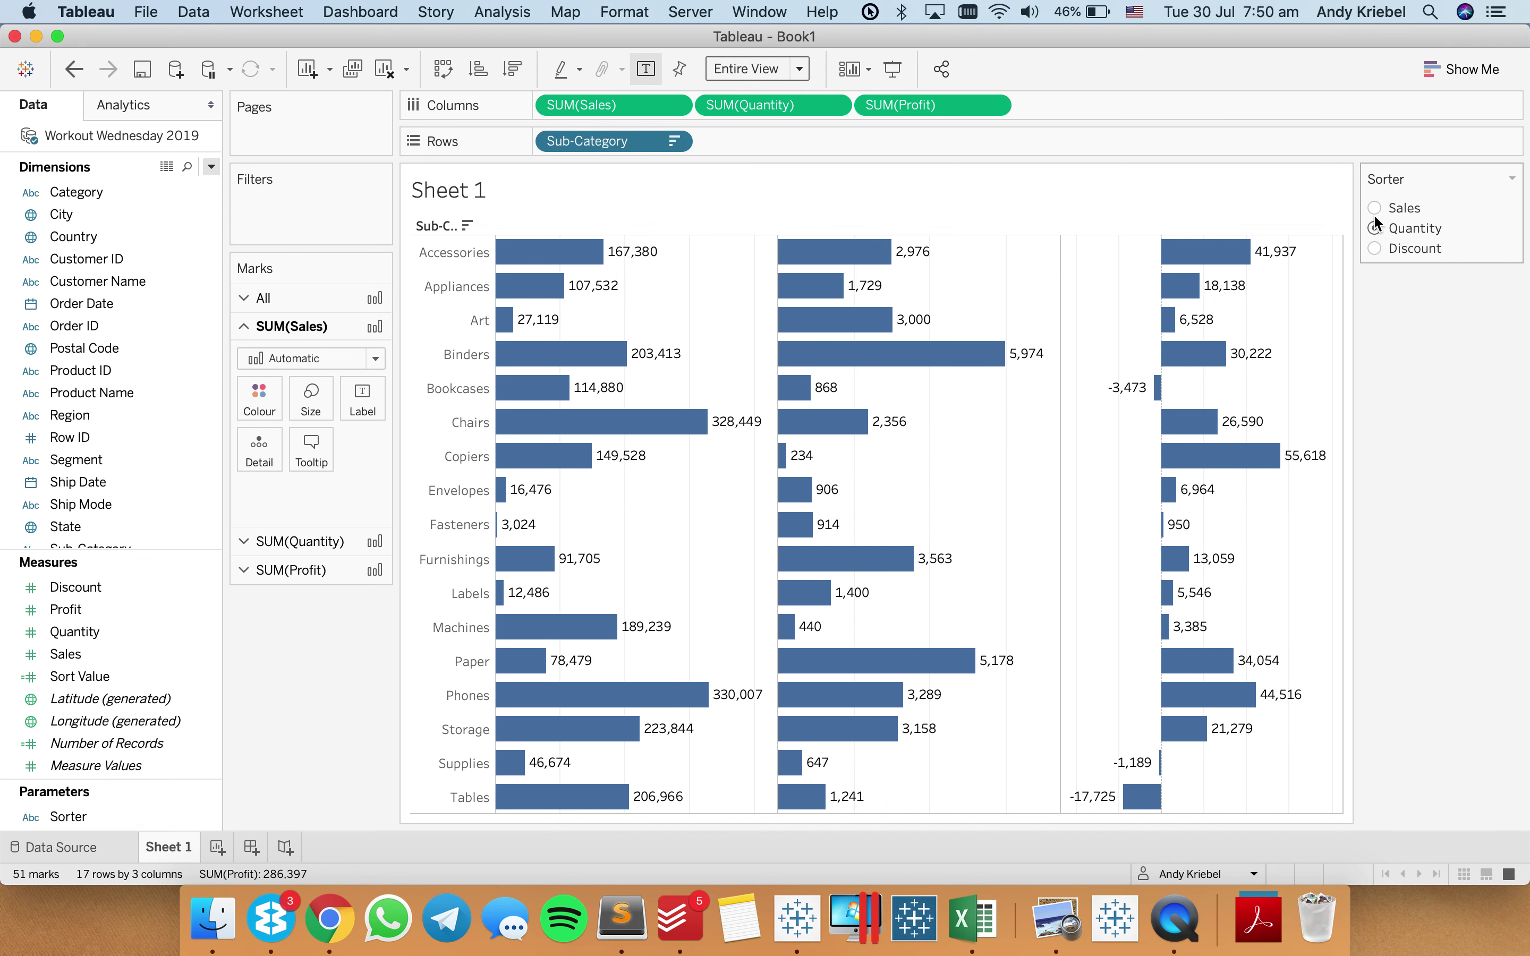
left_click(1374, 206)
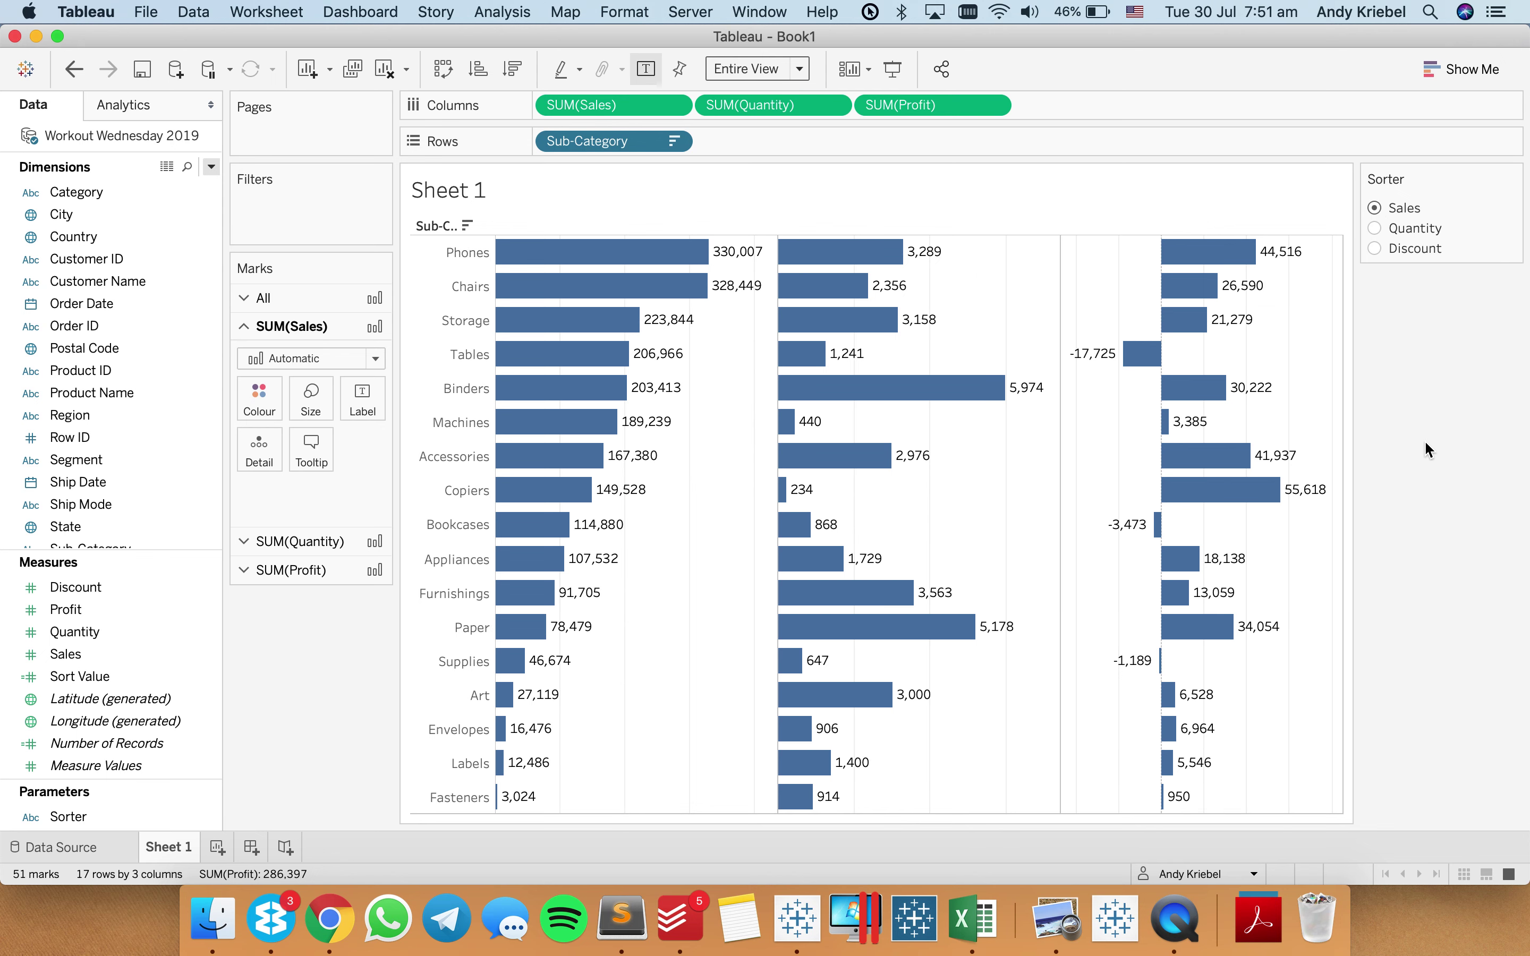
Add a new worksheet and rename Sheet 1 to 'Bar Chart'.
left_click(217, 850)
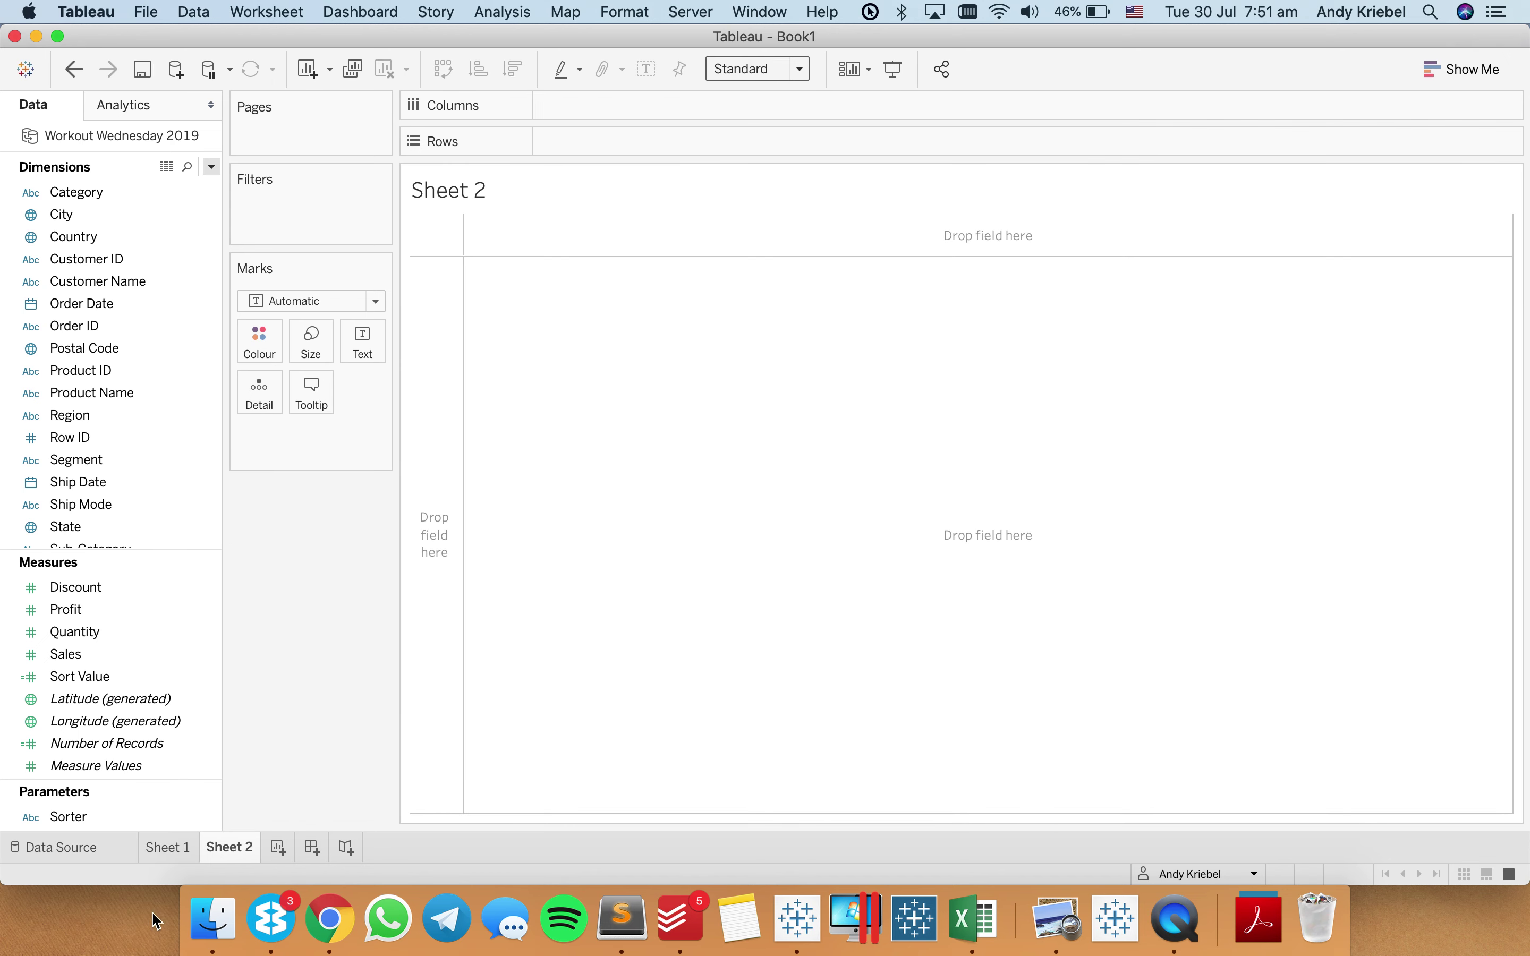
double_click(174, 844)
type("abr")
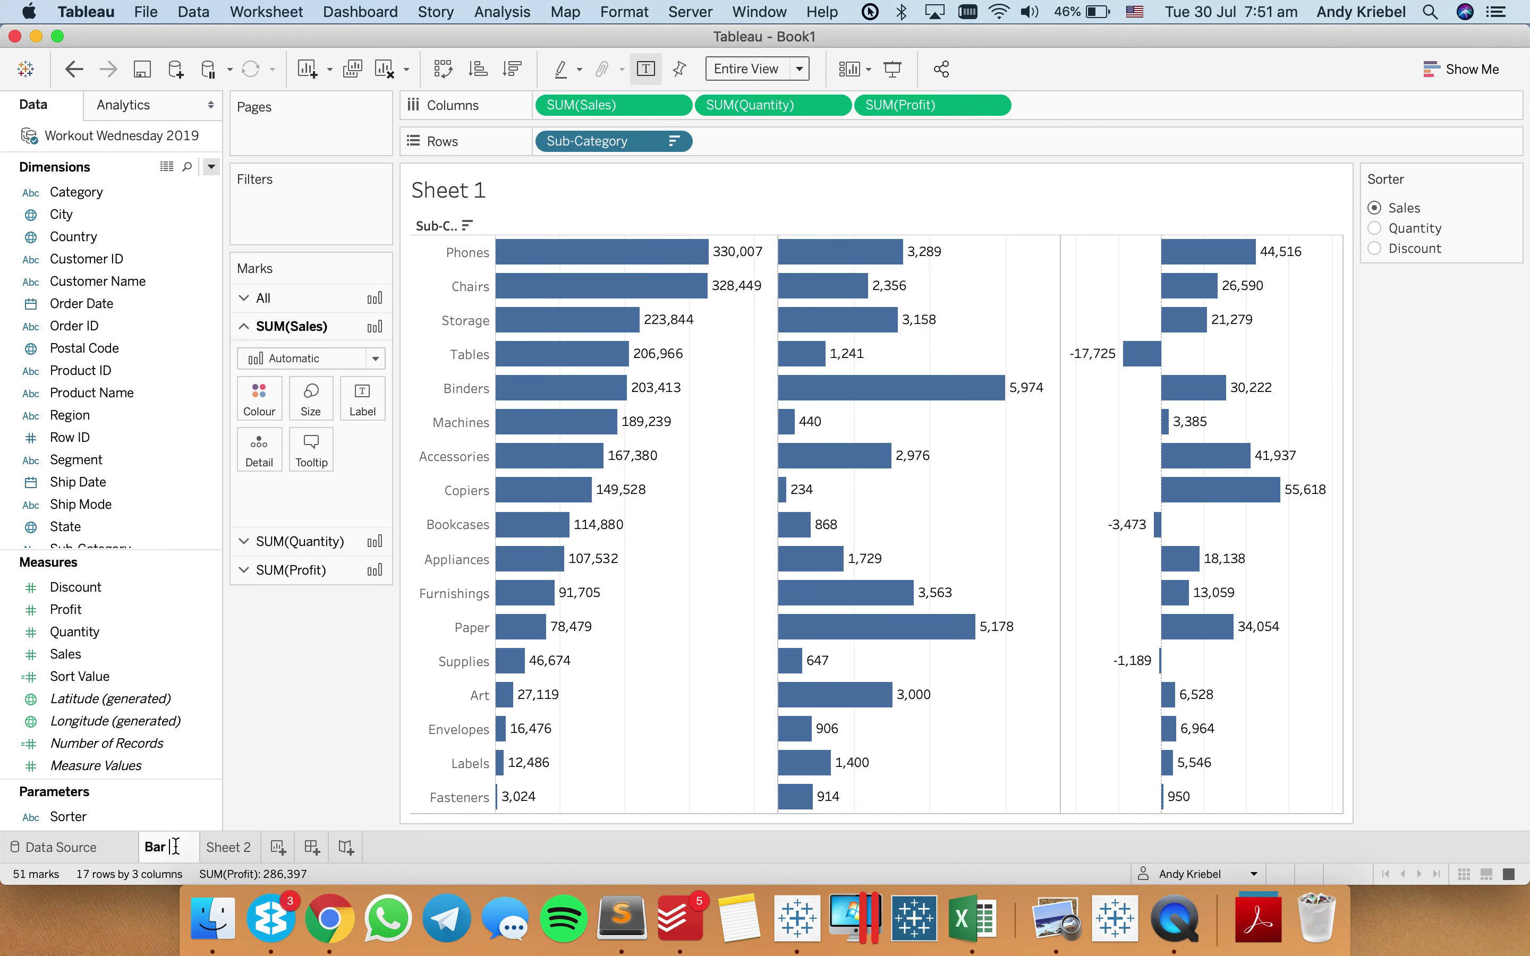
type(" Chart")
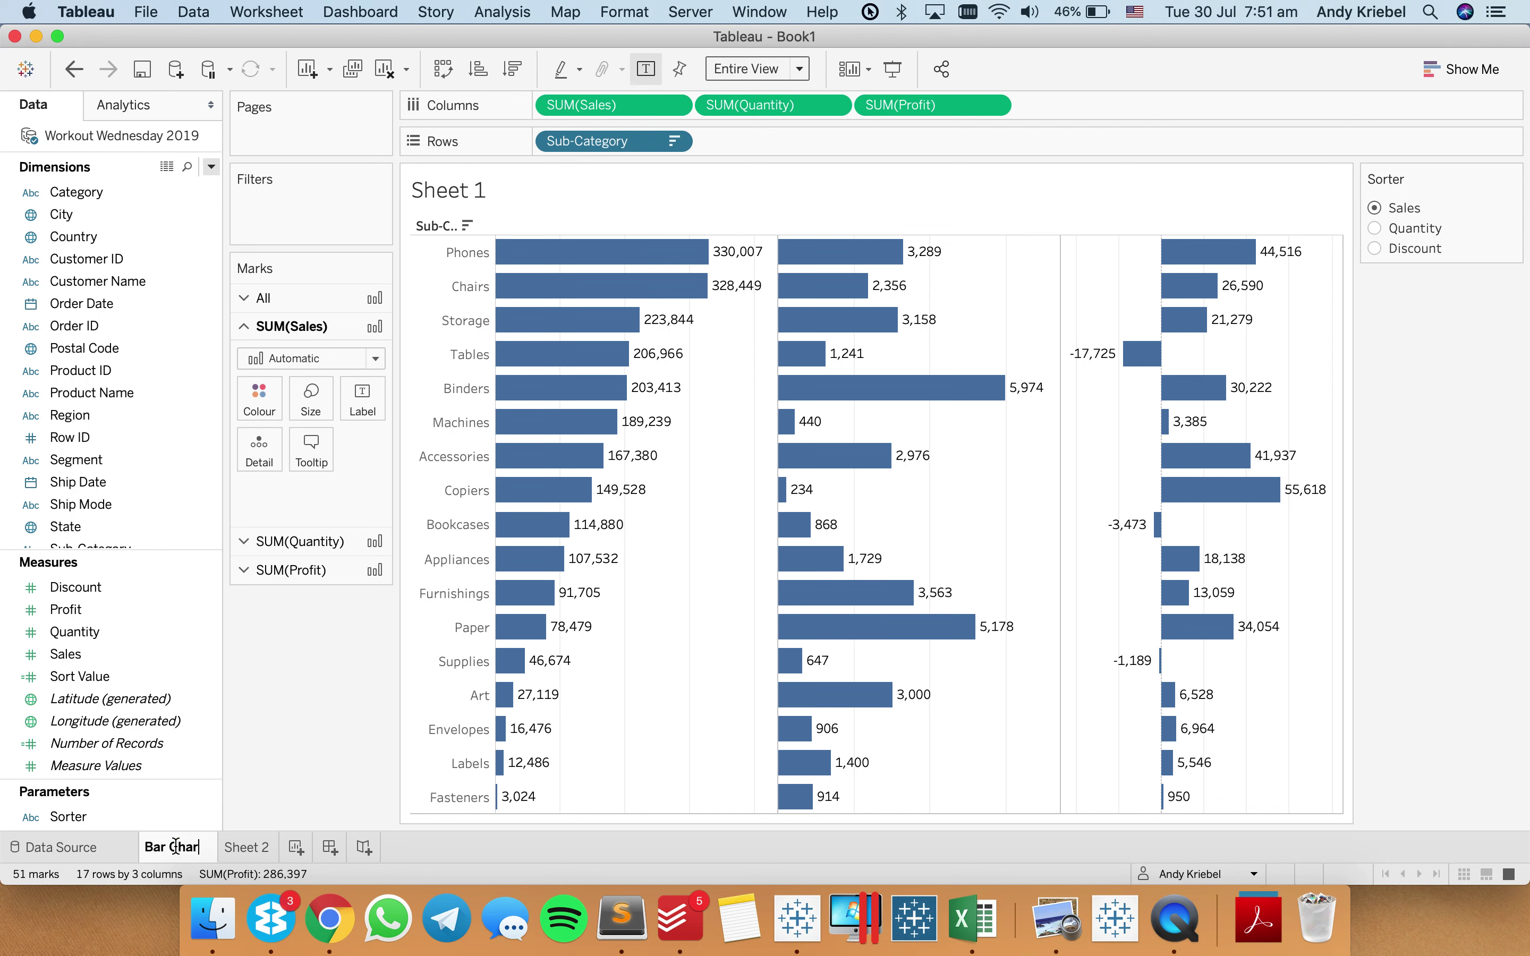
key("Return")
On Sheet 2, show total Sales, Quantity and Profit as text measure values.
left_click(244, 850)
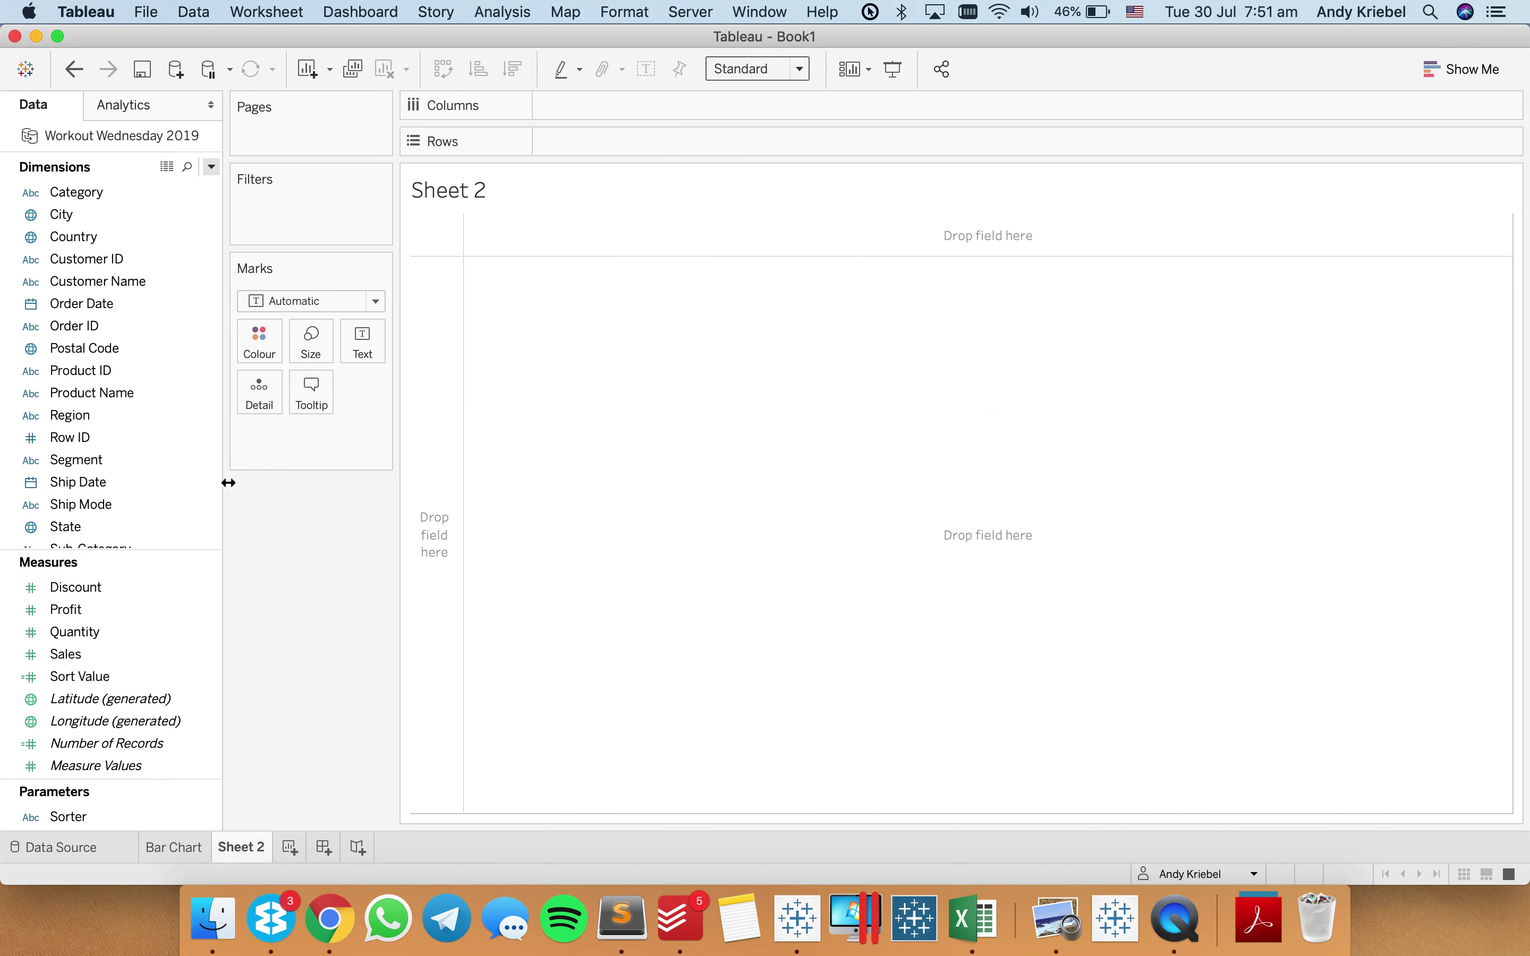
scroll(173, 420, "down", 2)
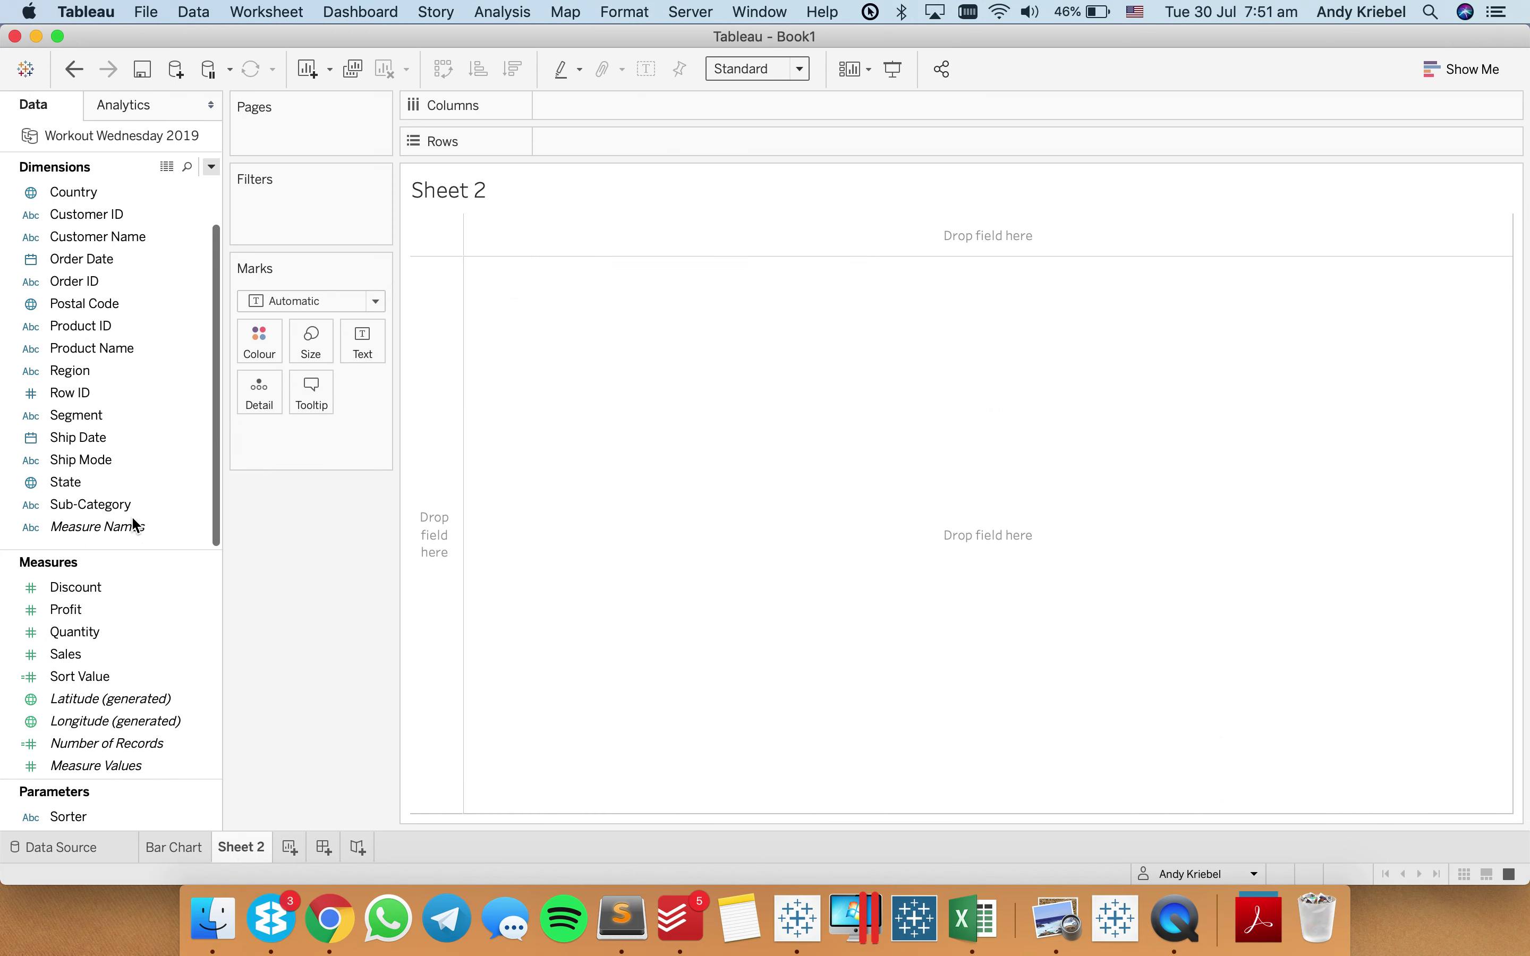
left_click_drag(124, 526, 120, 480)
left_click_drag(66, 654, 365, 341)
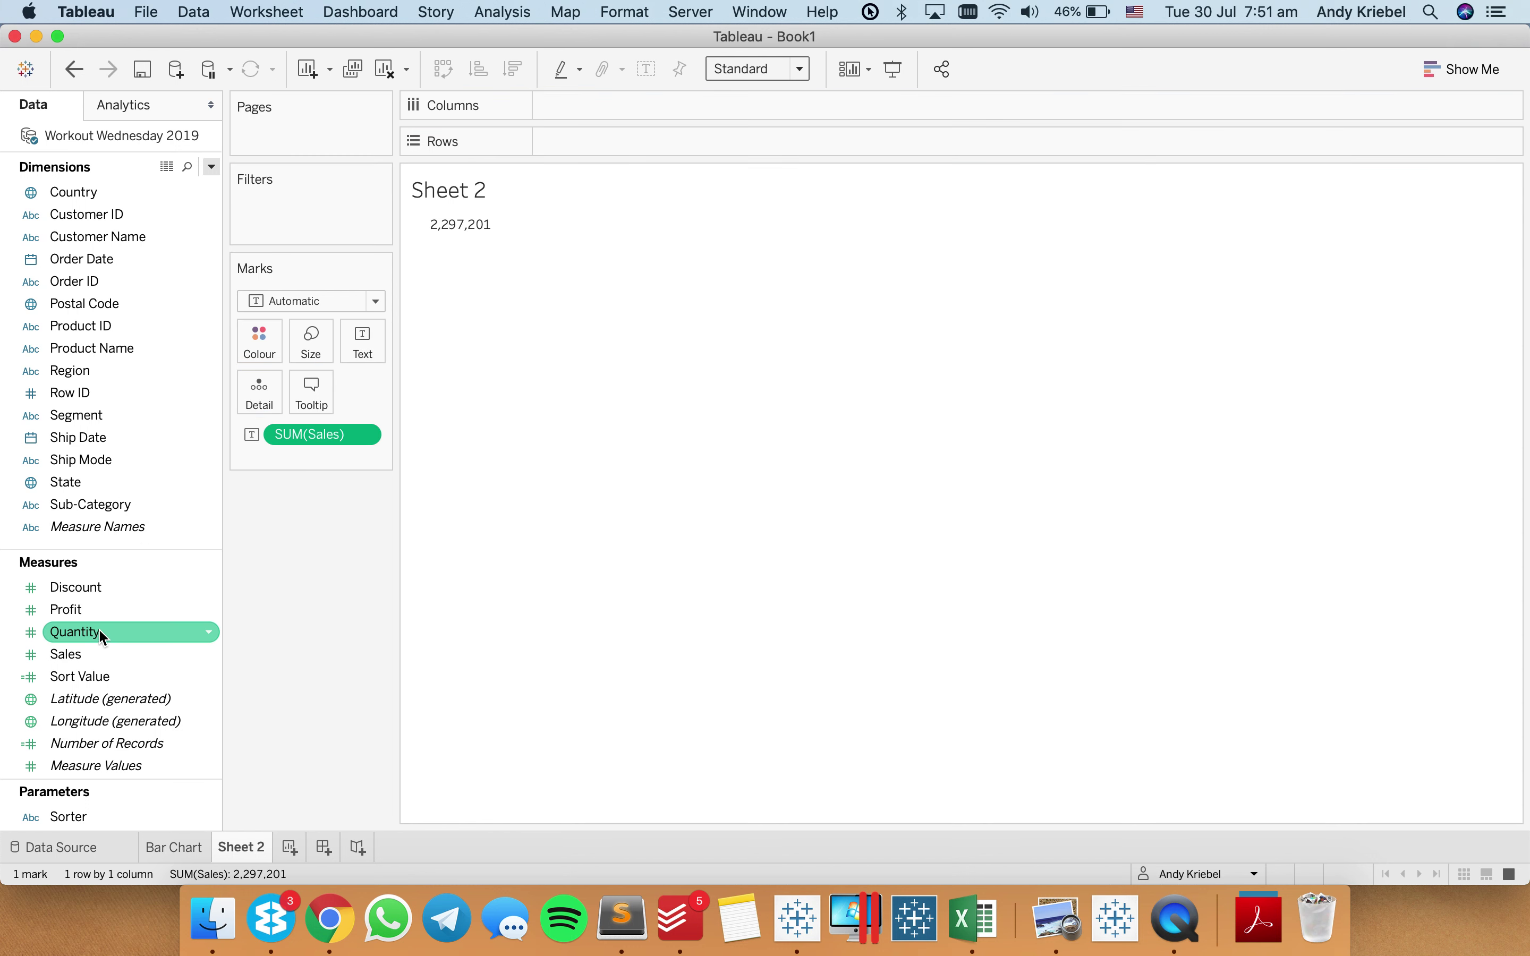
left_click_drag(96, 627, 453, 226)
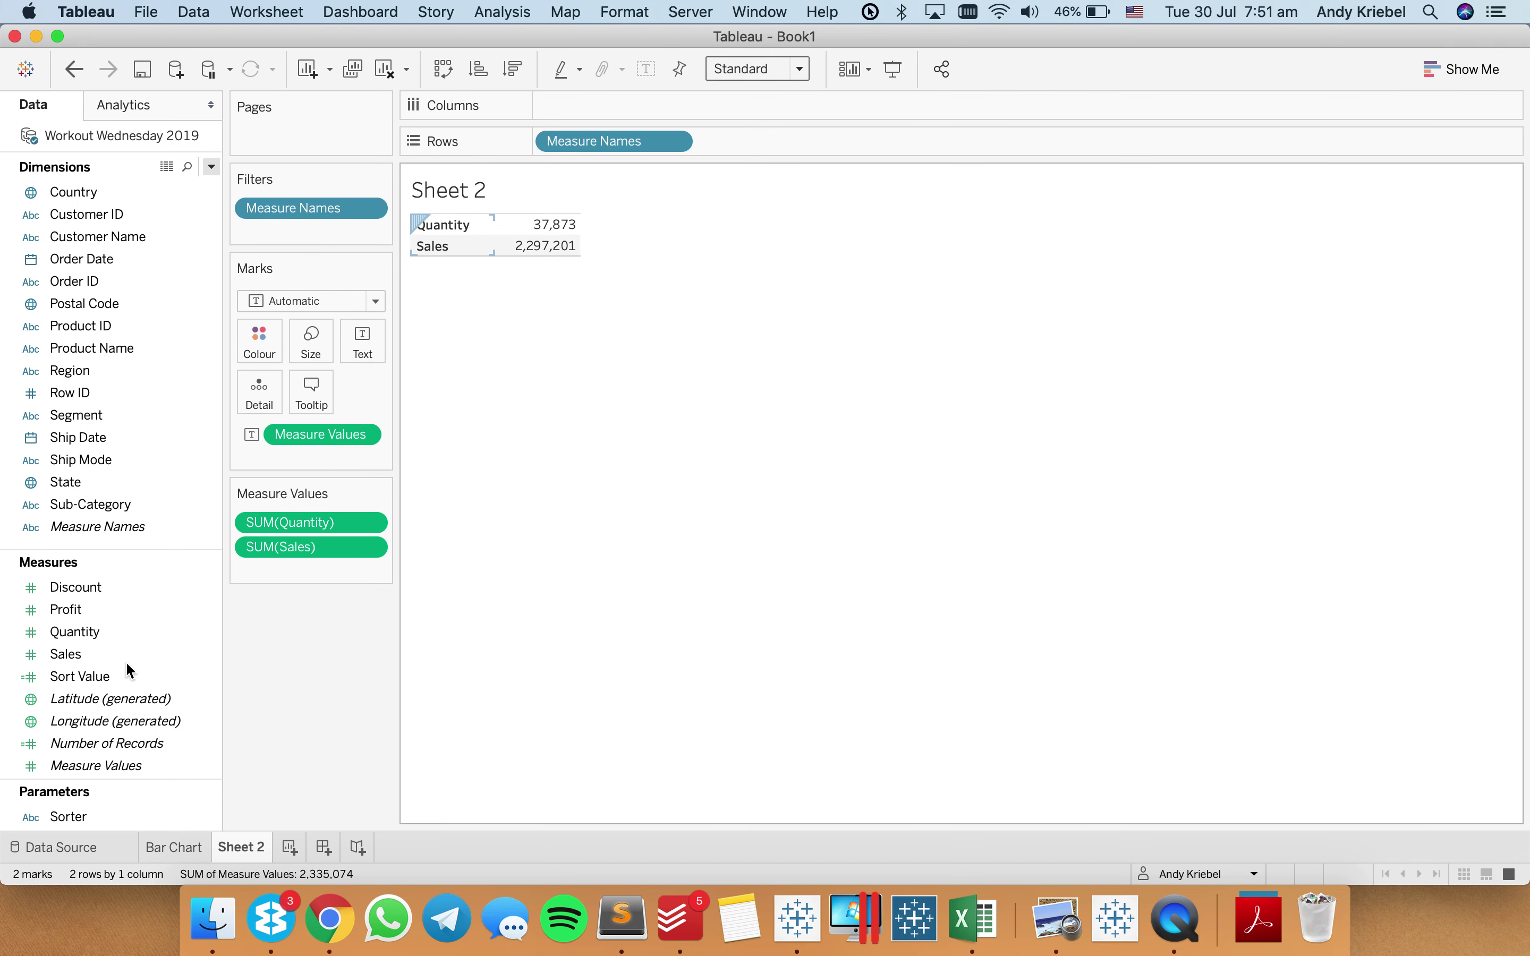
left_click_drag(89, 607, 276, 566)
Put Measure Names on Columns and Text with Sales first, moving Measure Values to Detail.
left_click_drag(589, 142, 597, 112)
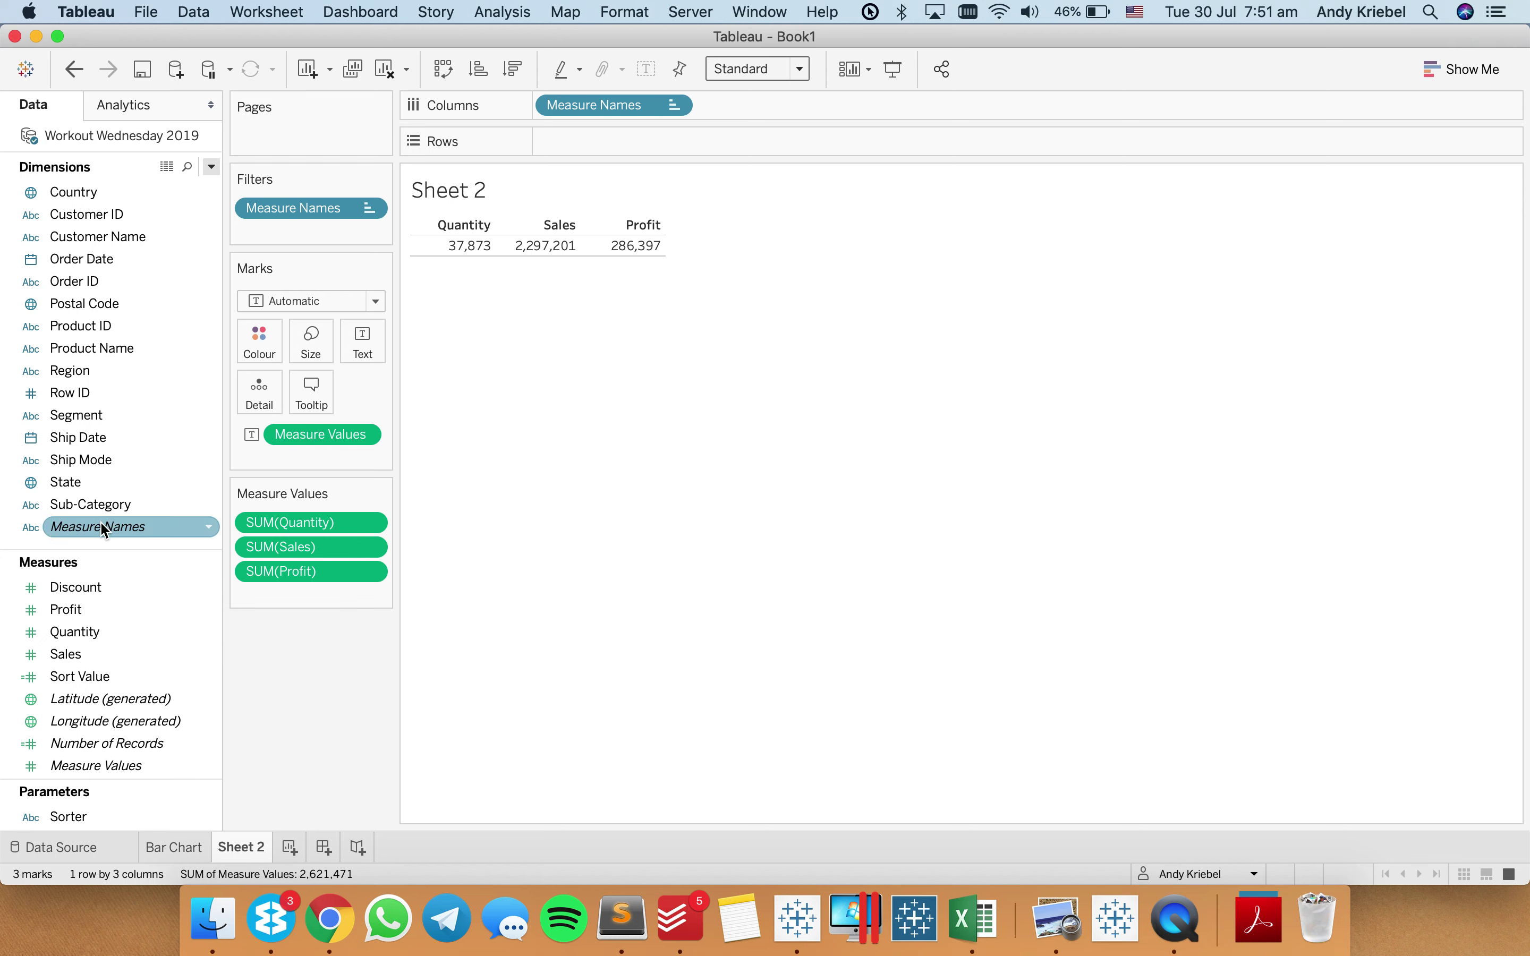
left_click_drag(104, 530, 368, 343)
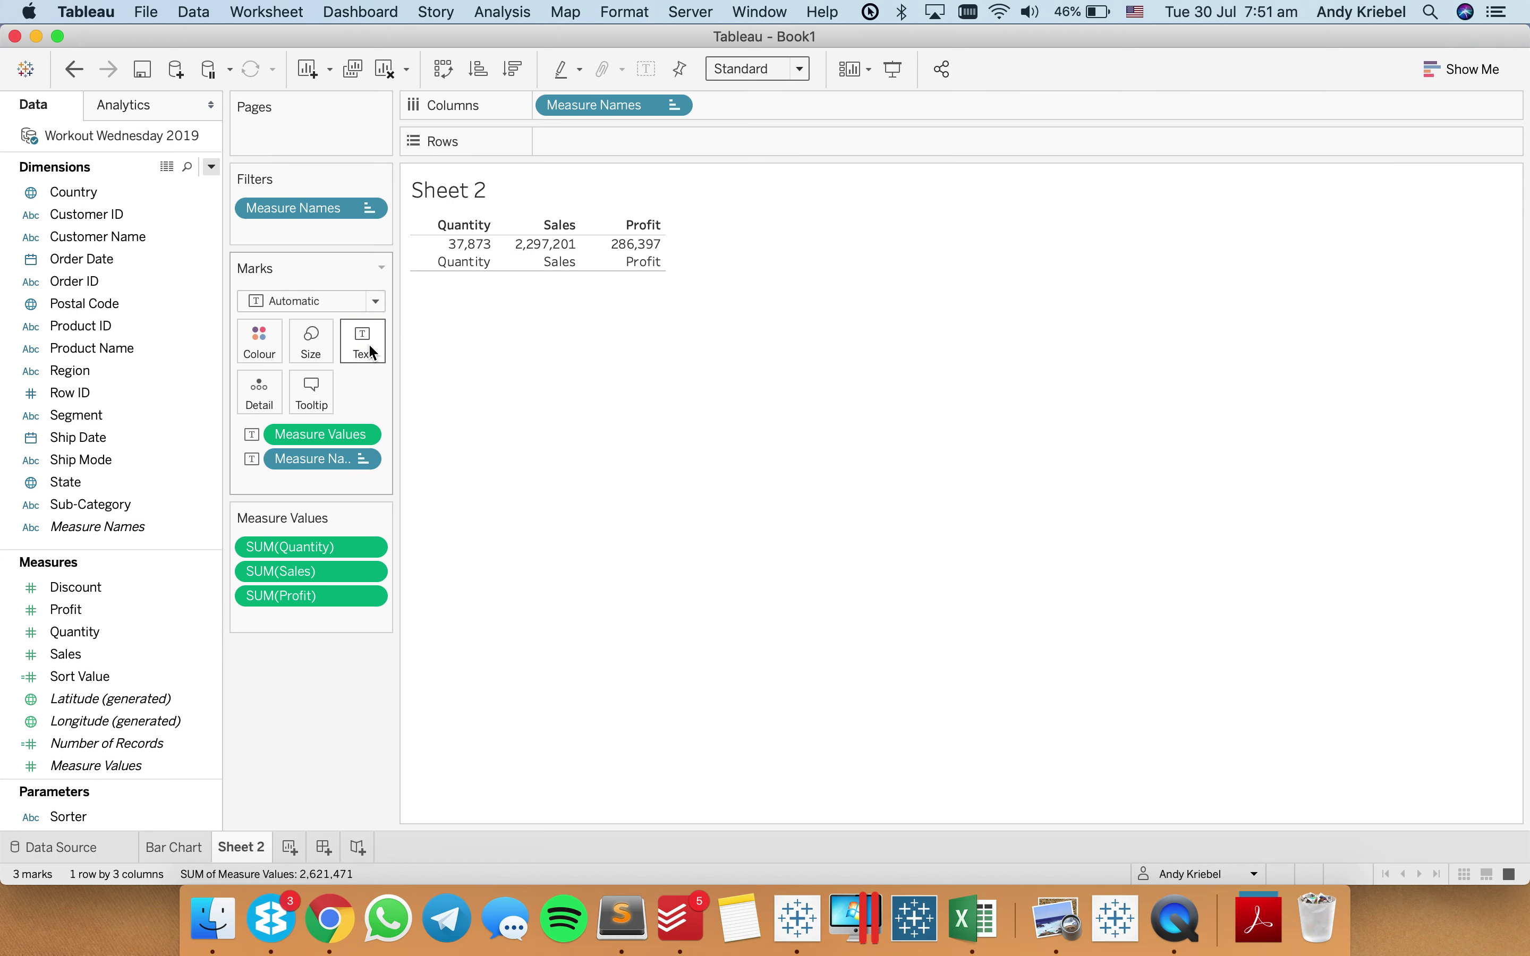
left_click_drag(304, 572, 307, 547)
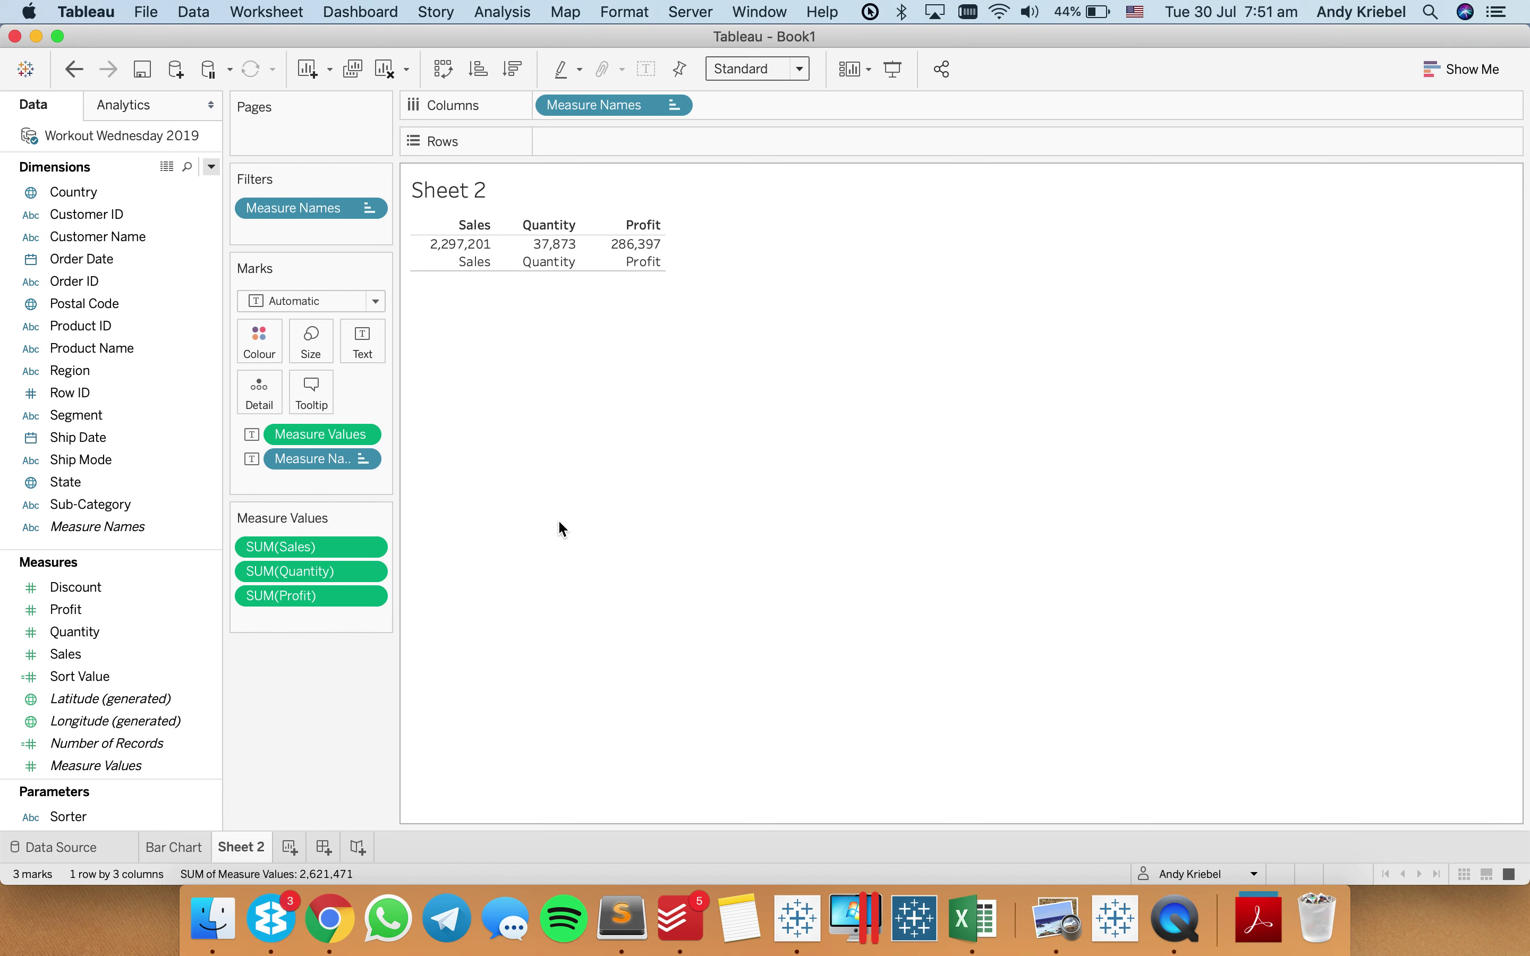
left_click_drag(332, 437, 143, 421)
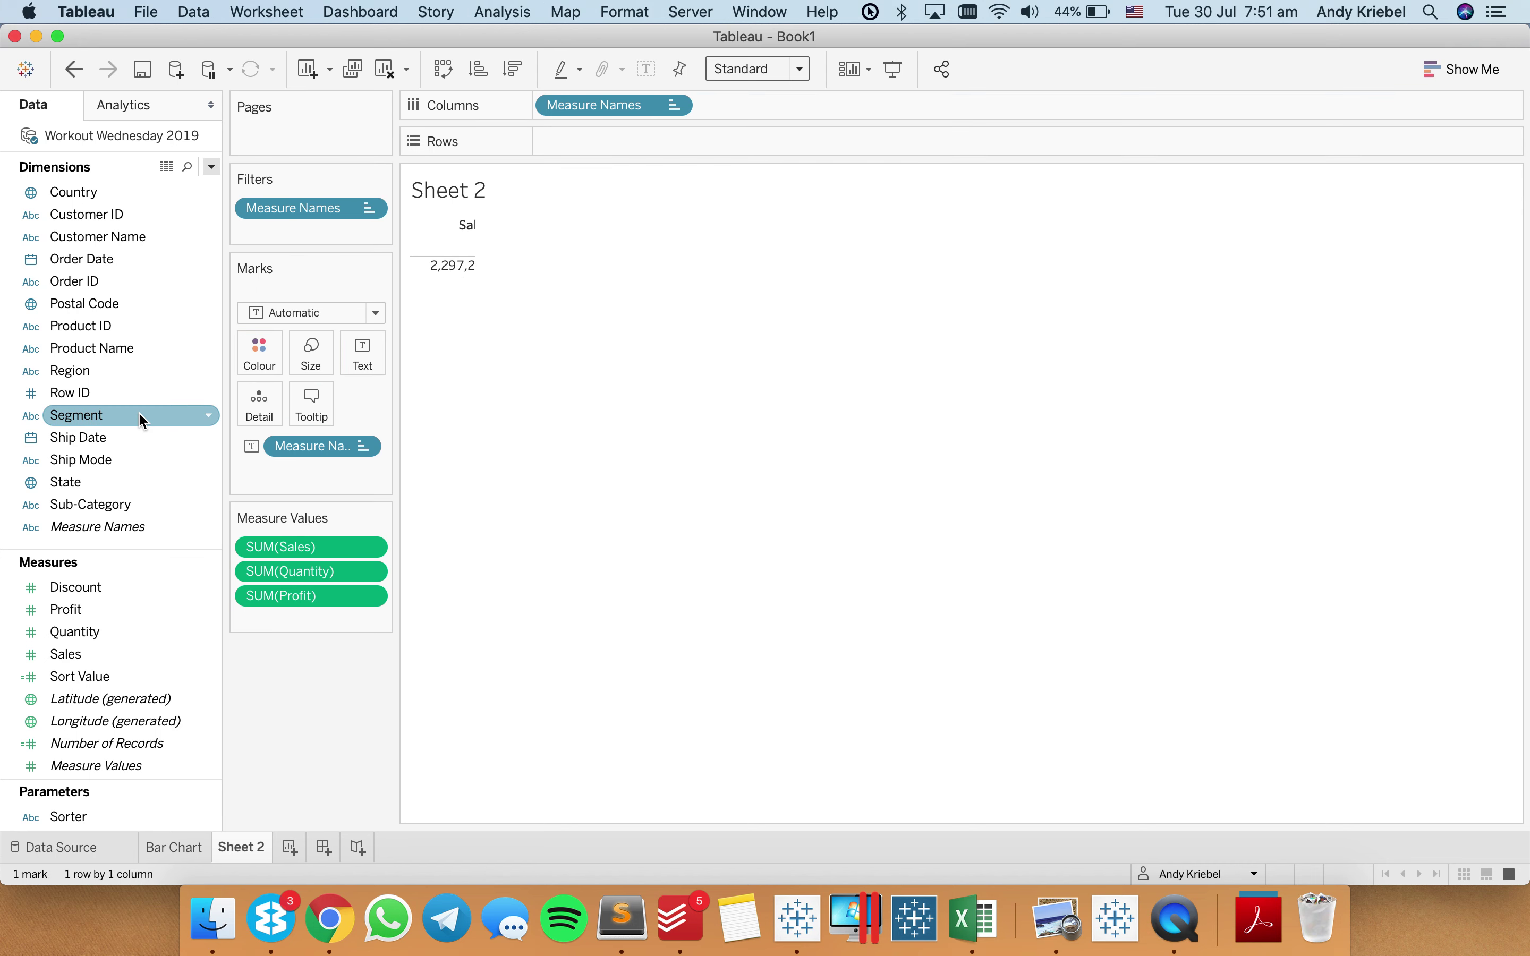
left_click(73, 67)
left_click_drag(310, 441, 259, 392)
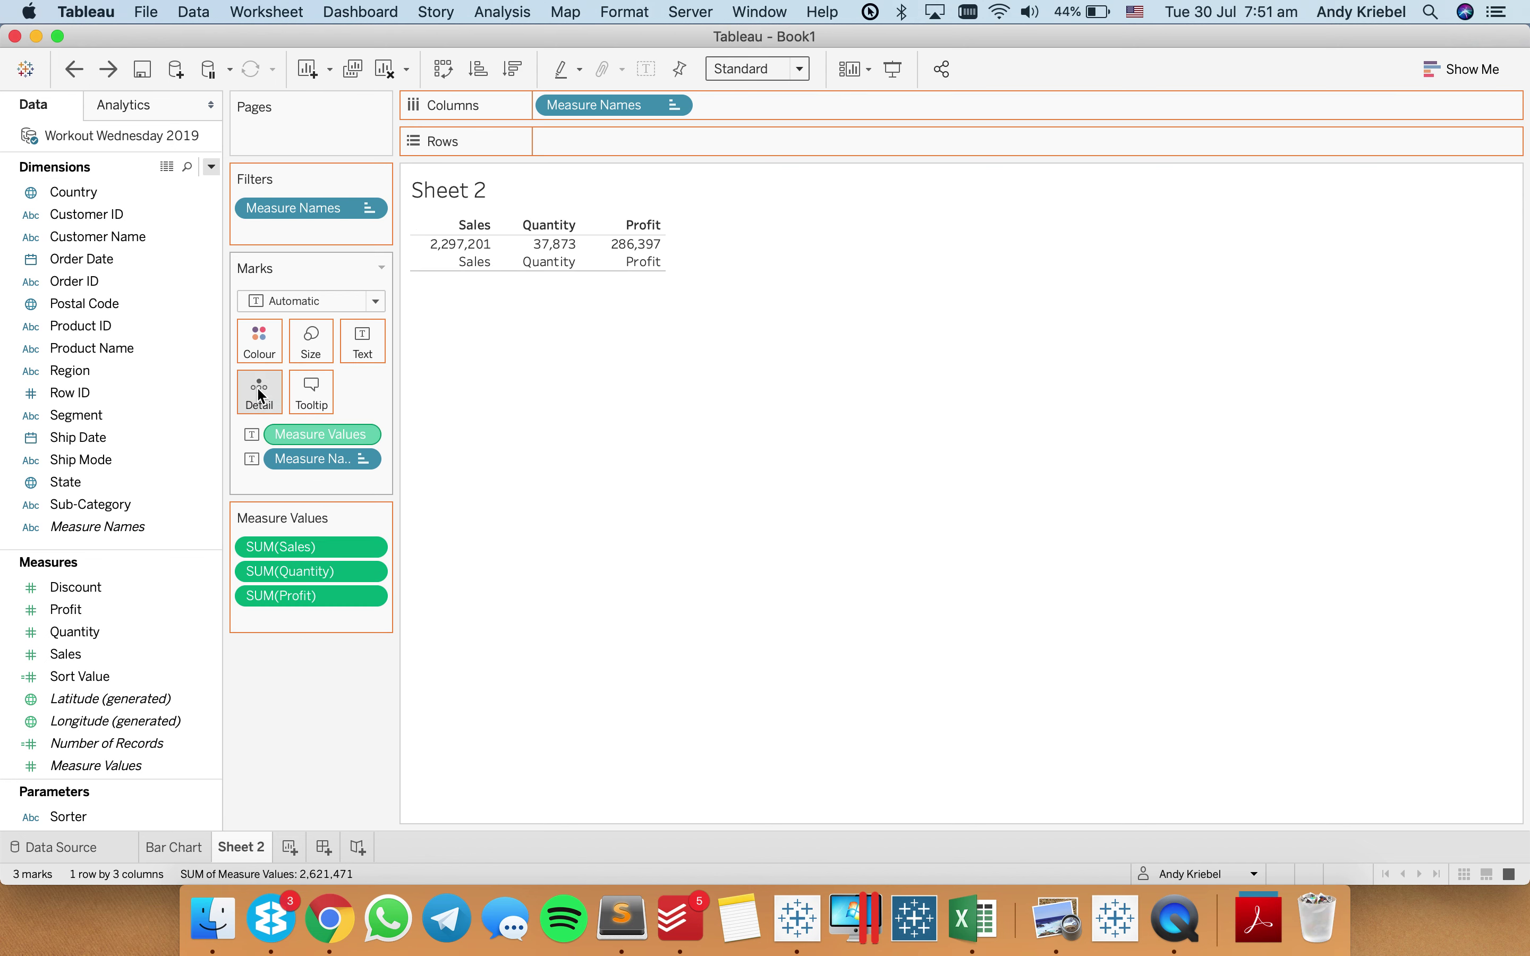
Try Entire View sizing on Sheet 2, then revert it.
left_click(761, 70)
left_click(770, 145)
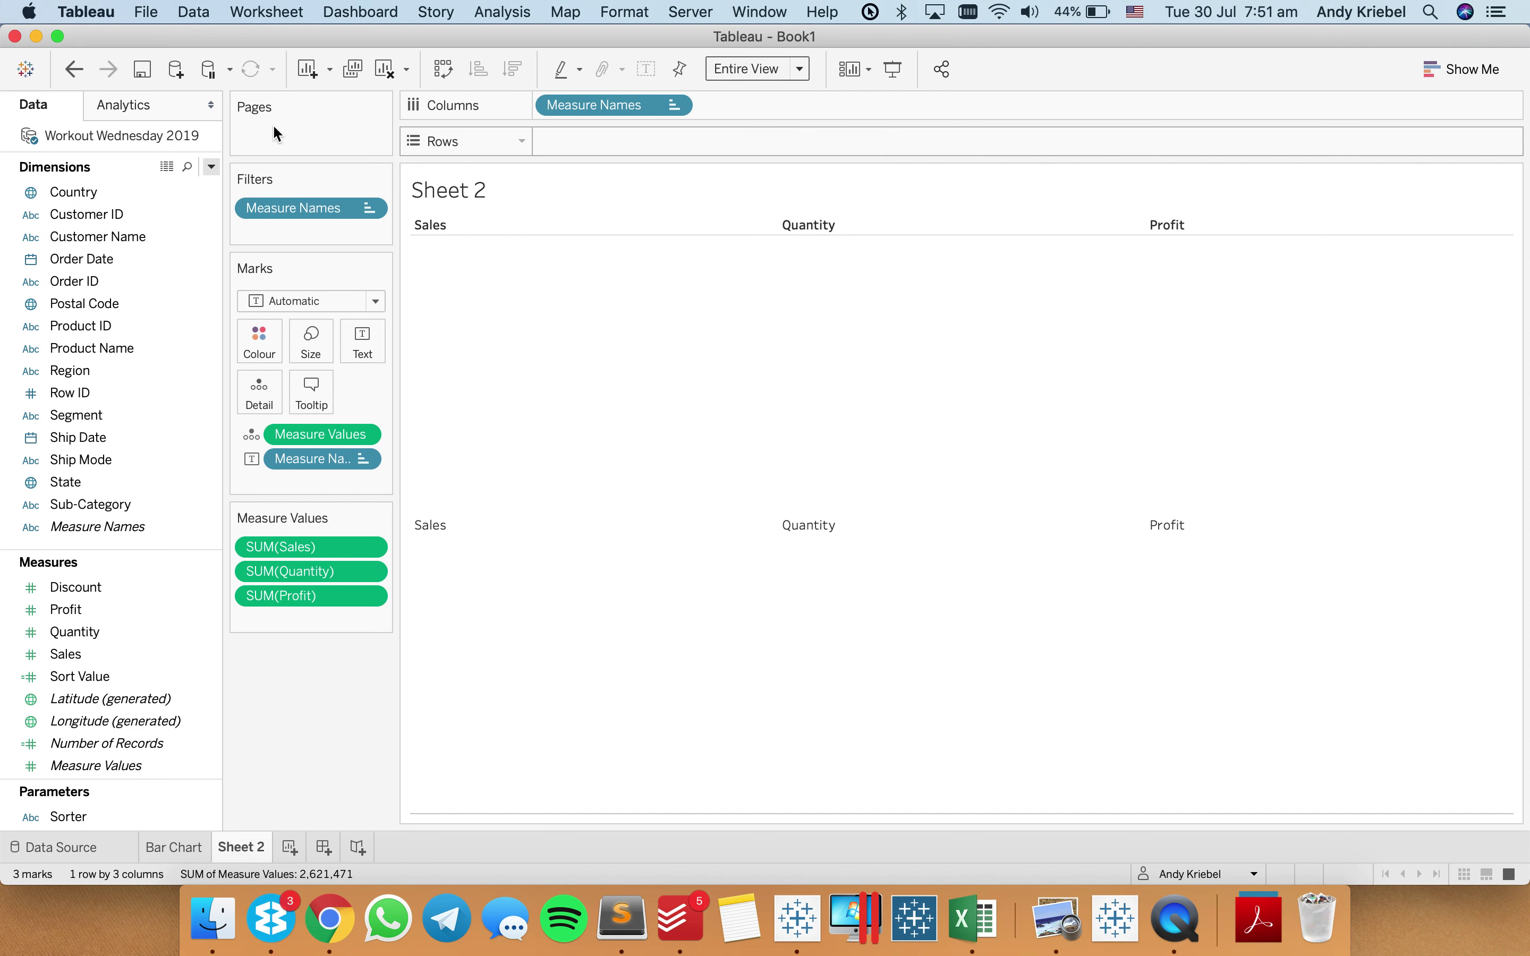
left_click(71, 75)
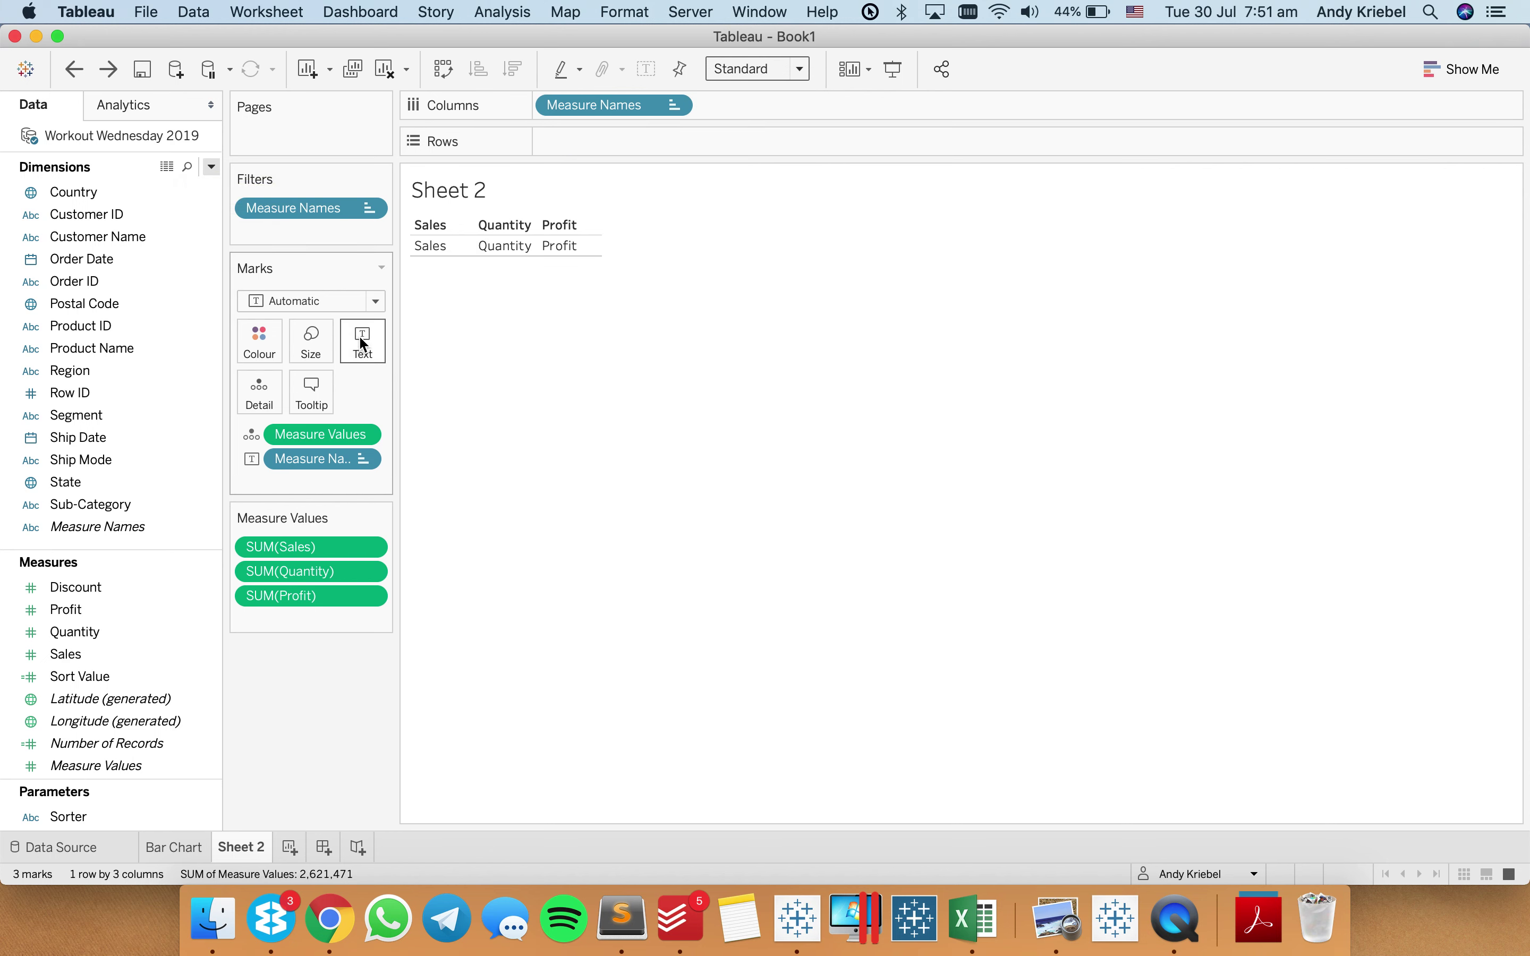
Centre the measure-name labels both horizontally and vertically.
left_click(362, 341)
left_click(462, 418)
left_click(493, 514)
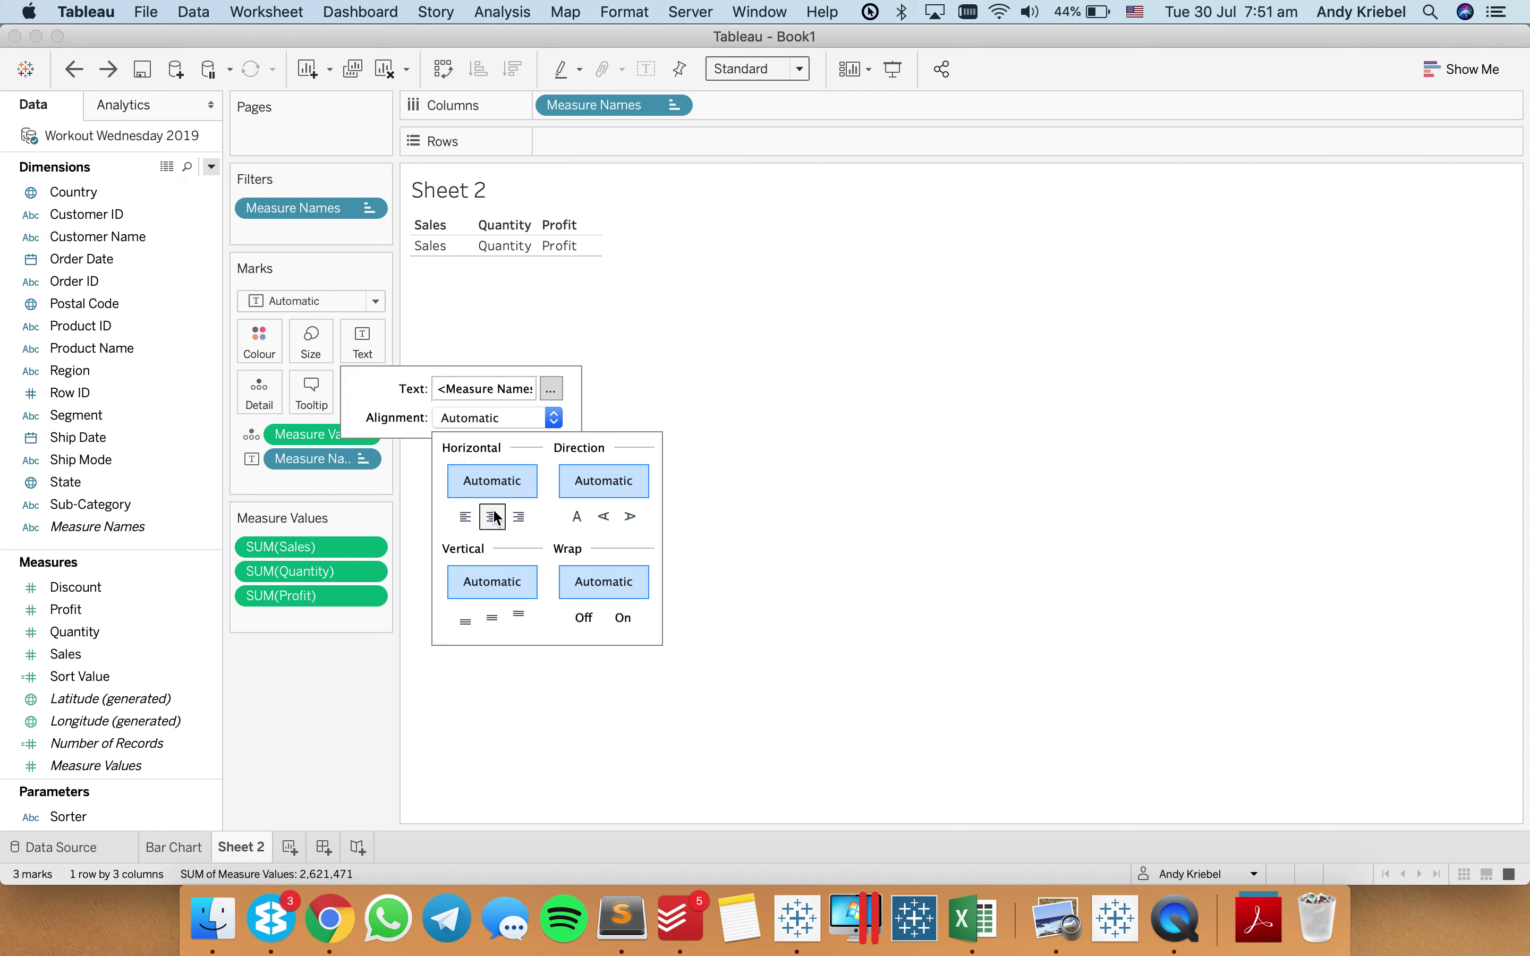
left_click(481, 421)
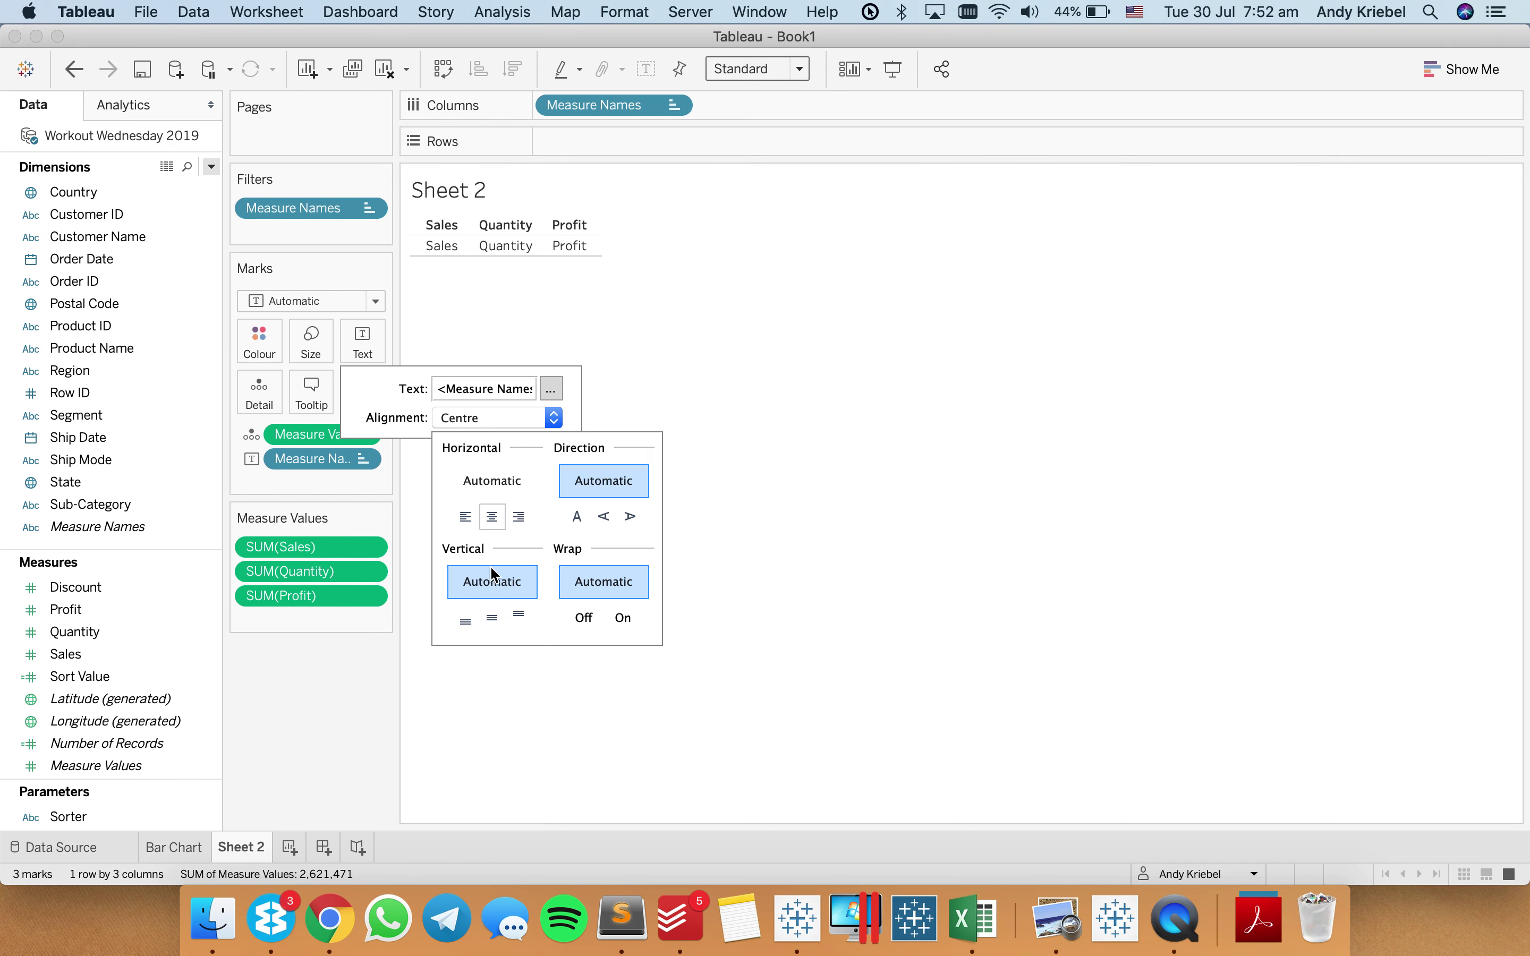
left_click(499, 611)
Set the label text font size to 18 pt.
left_click(550, 389)
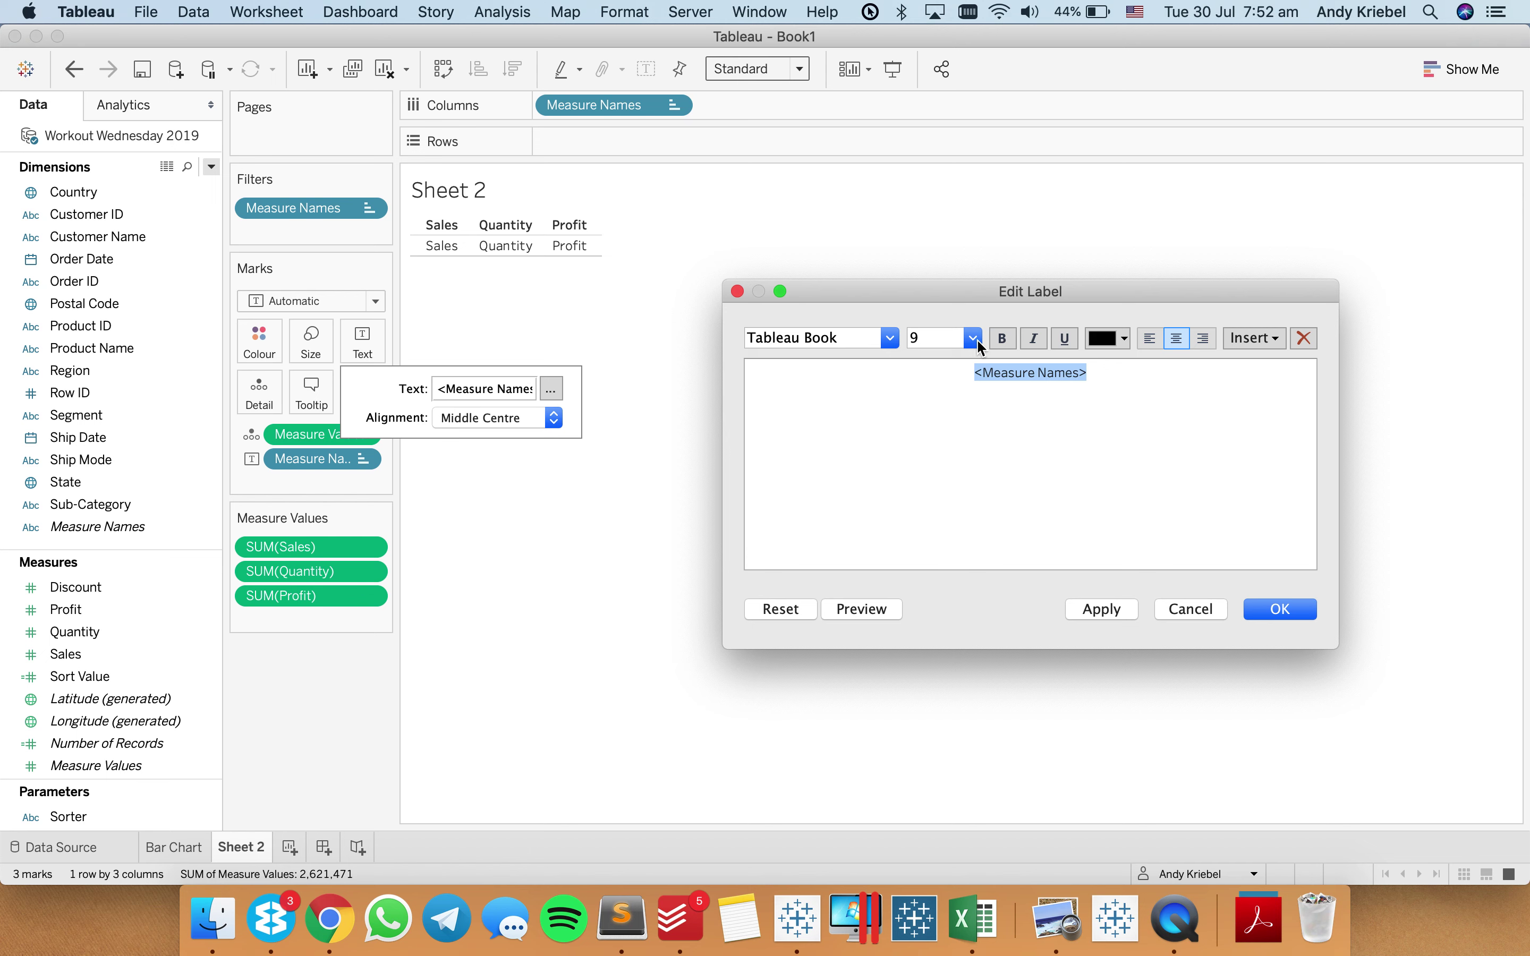
left_click(974, 338)
left_click(966, 494)
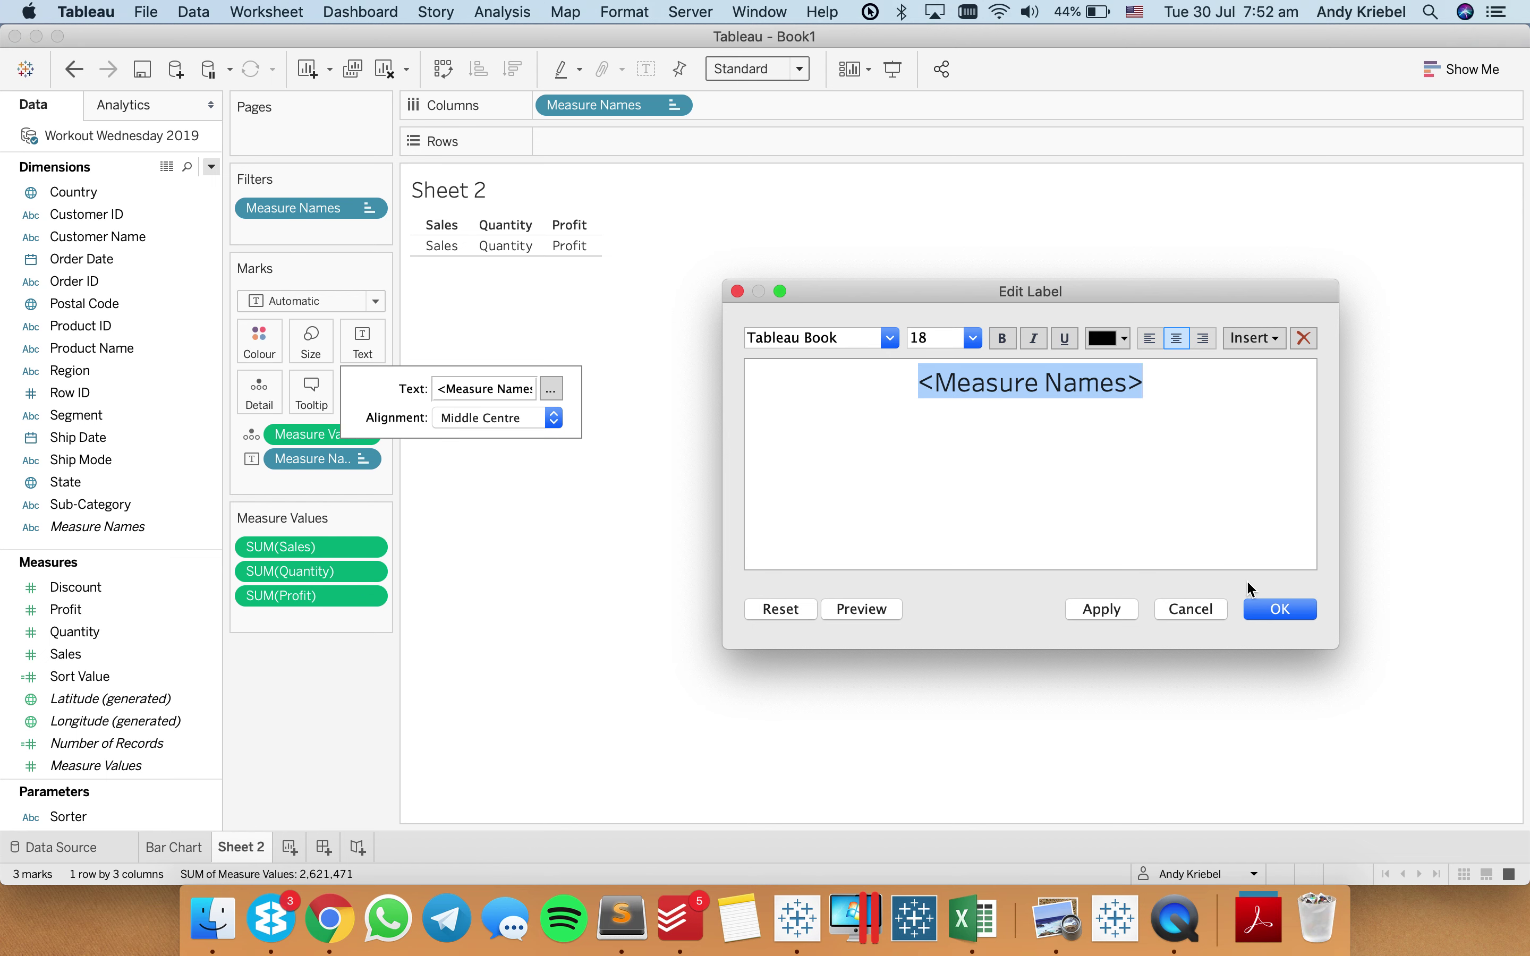
left_click(1277, 609)
left_click(858, 528)
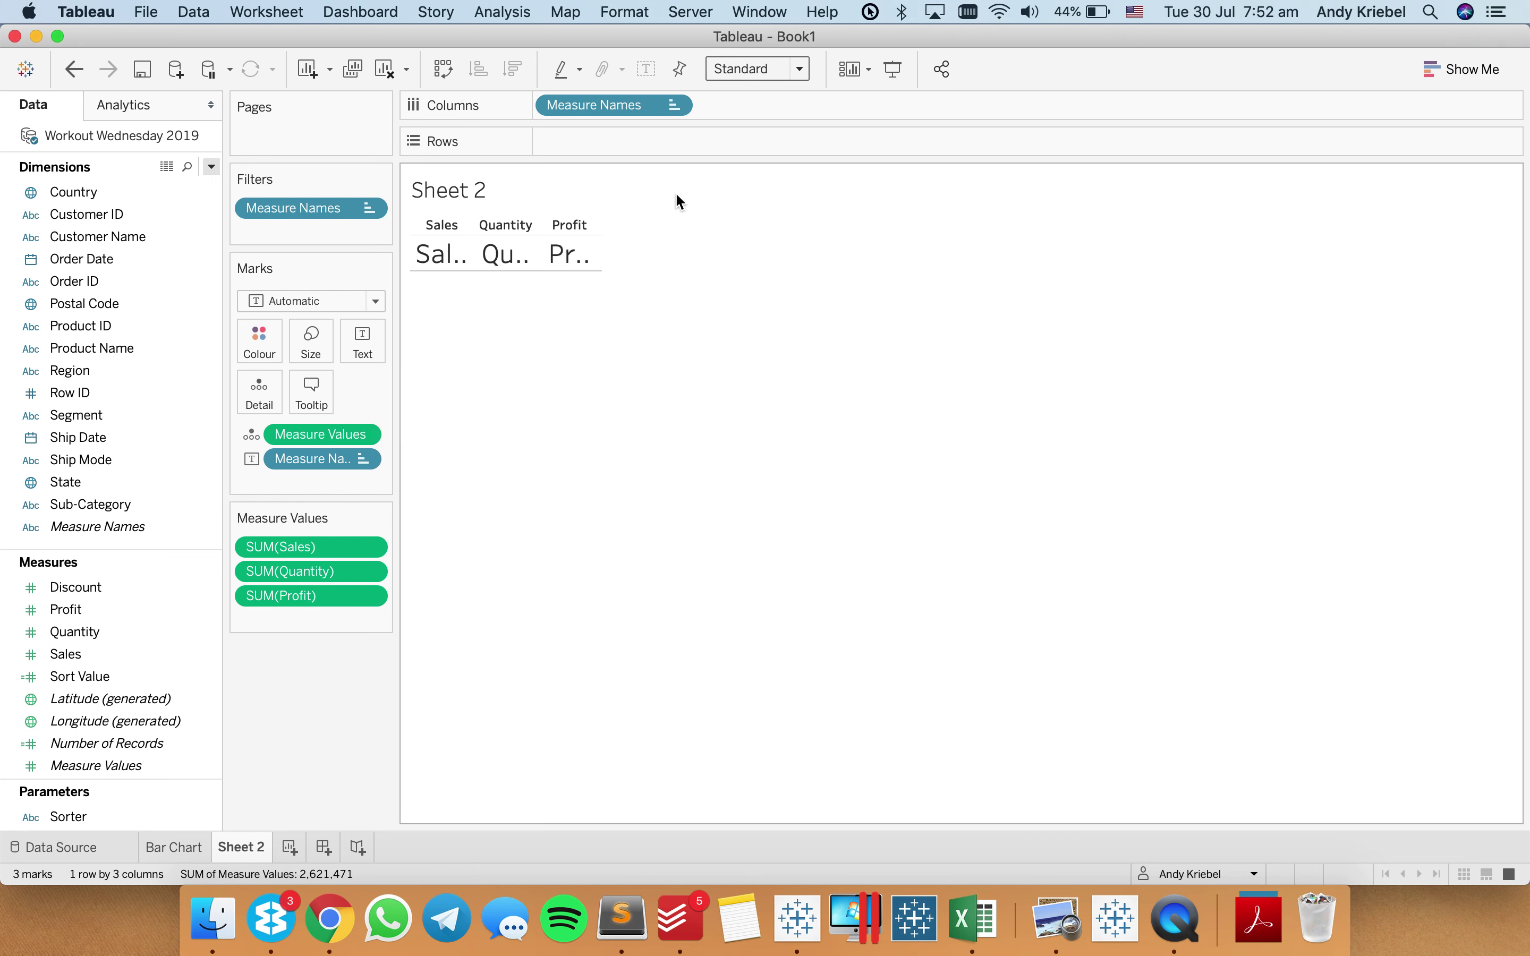
Remove the row divider lines from the header sheet's borders.
left_click(620, 13)
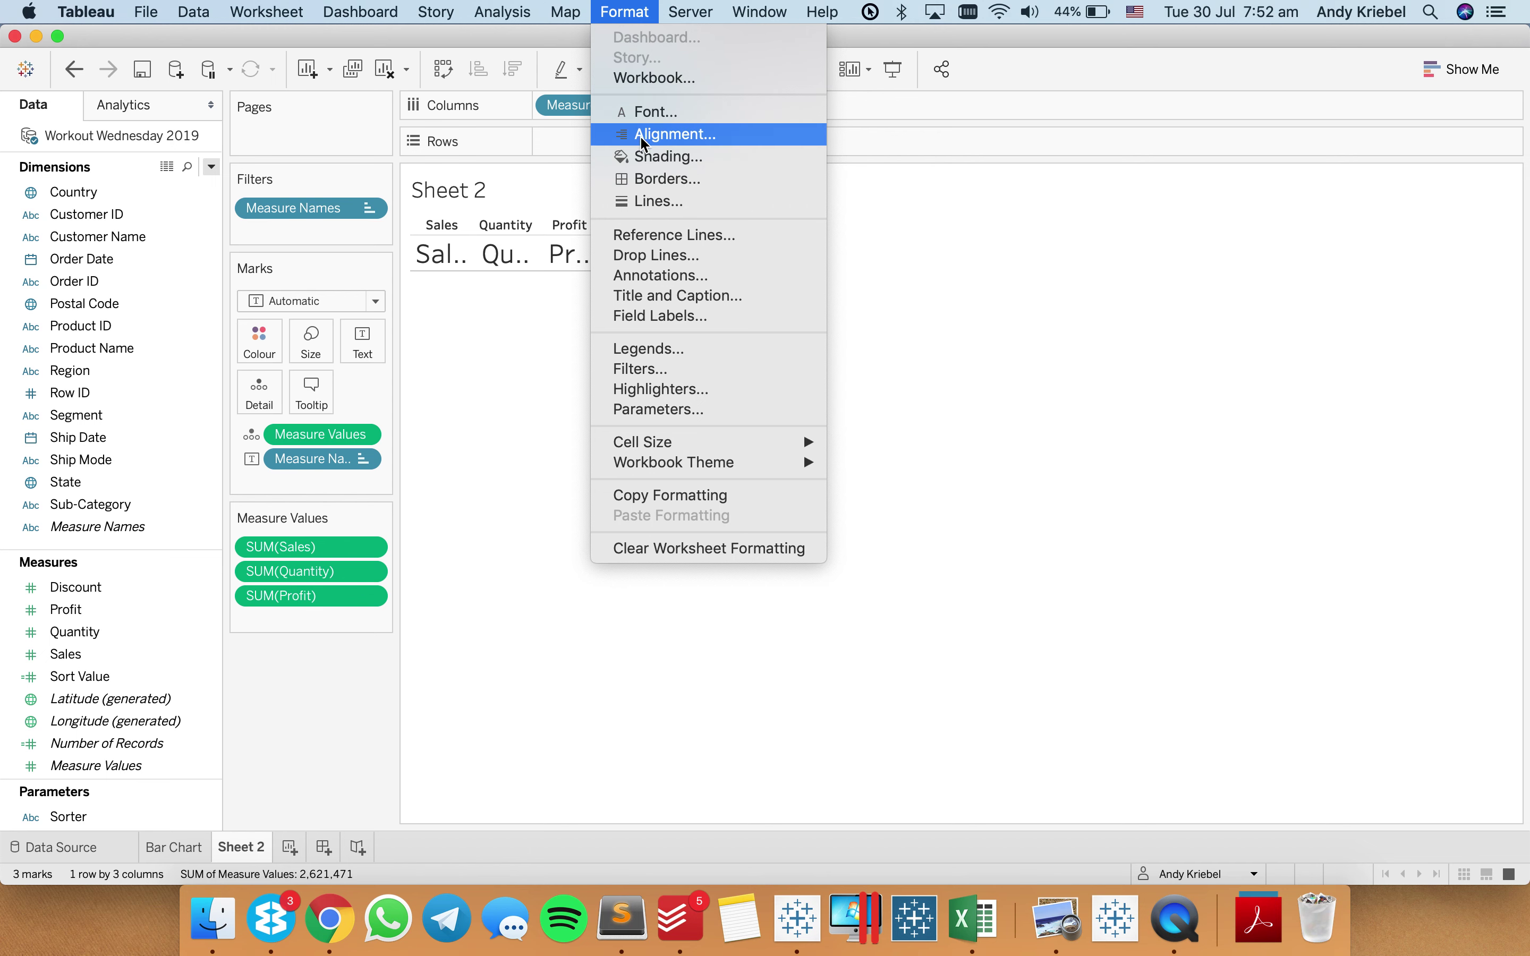
left_click(649, 183)
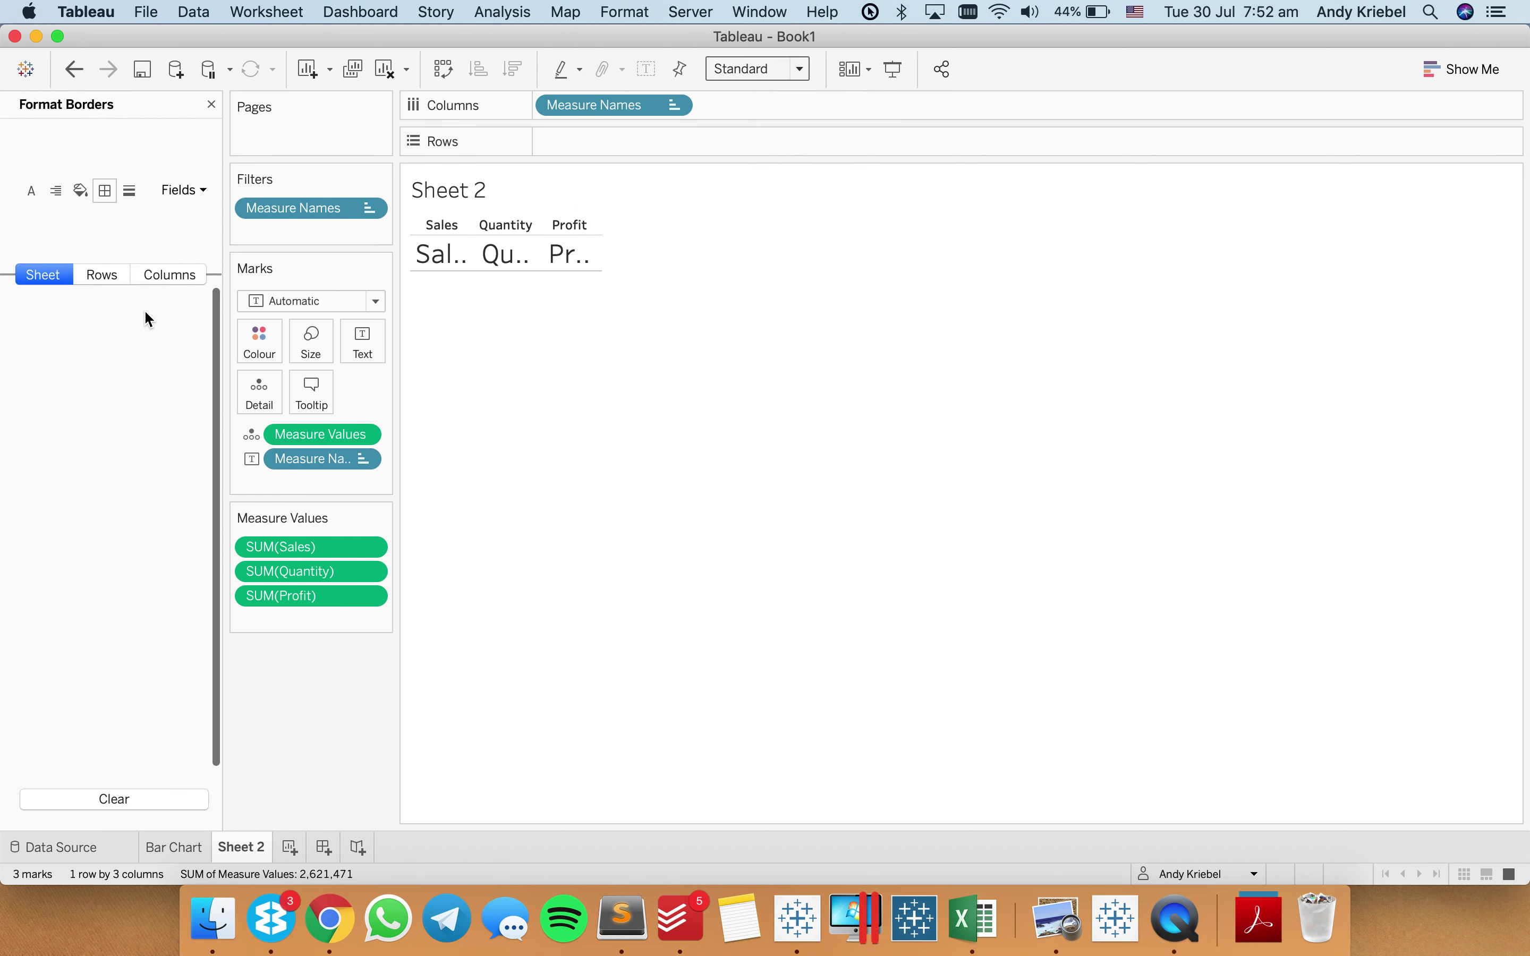
left_click(145, 610)
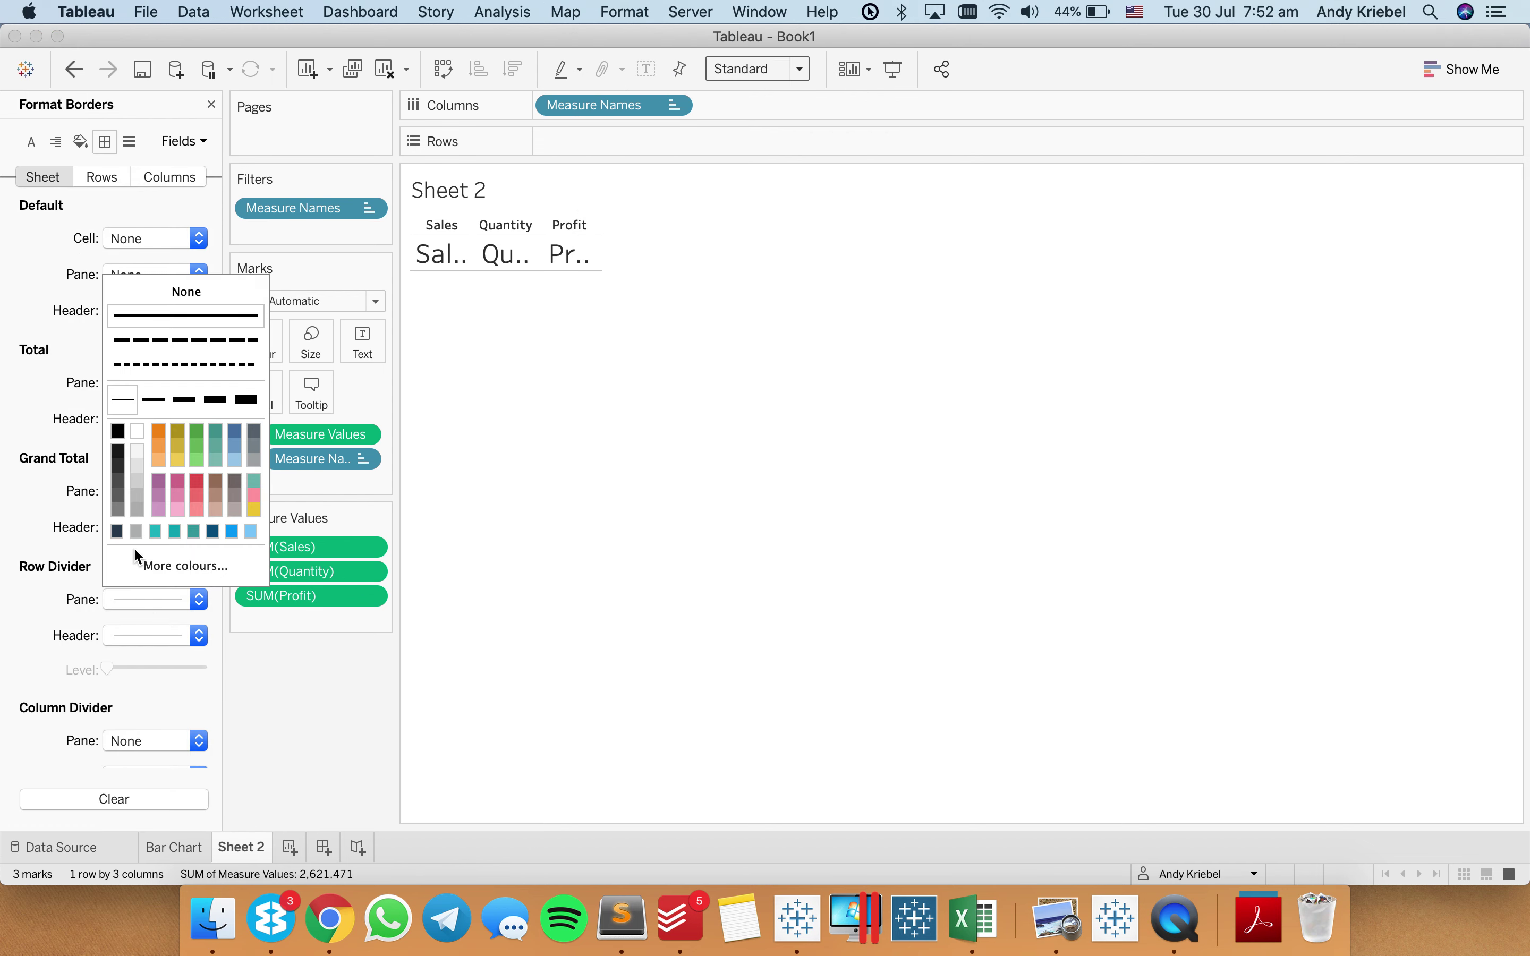
left_click(164, 291)
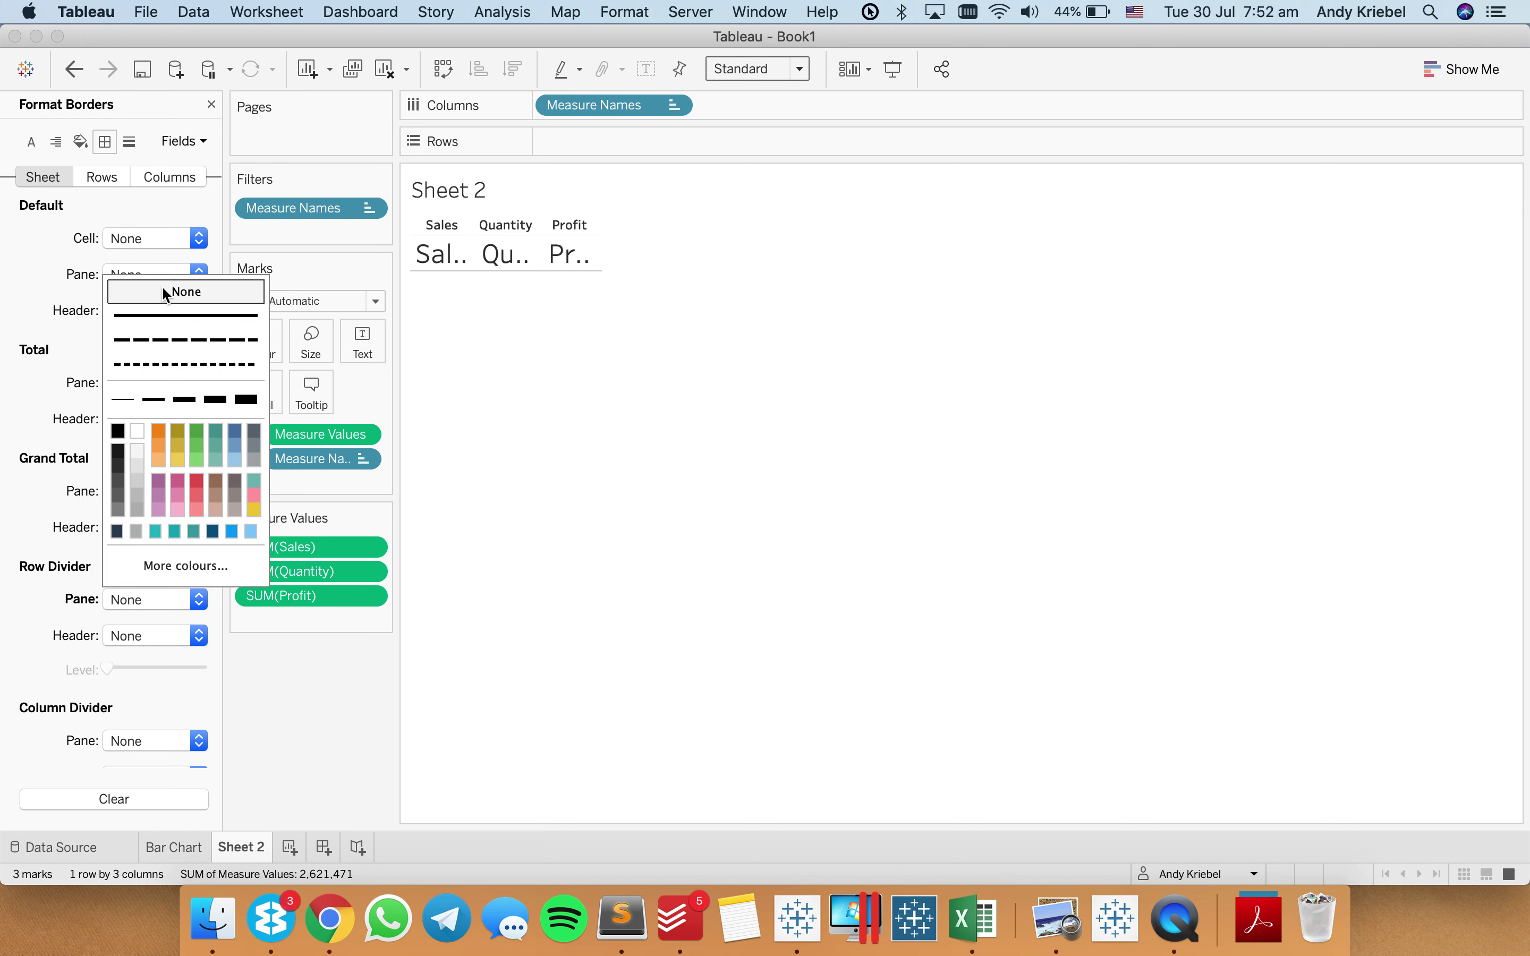
left_click(531, 370)
Turn off tooltips and hide the Measure Names column headers.
left_click(296, 397)
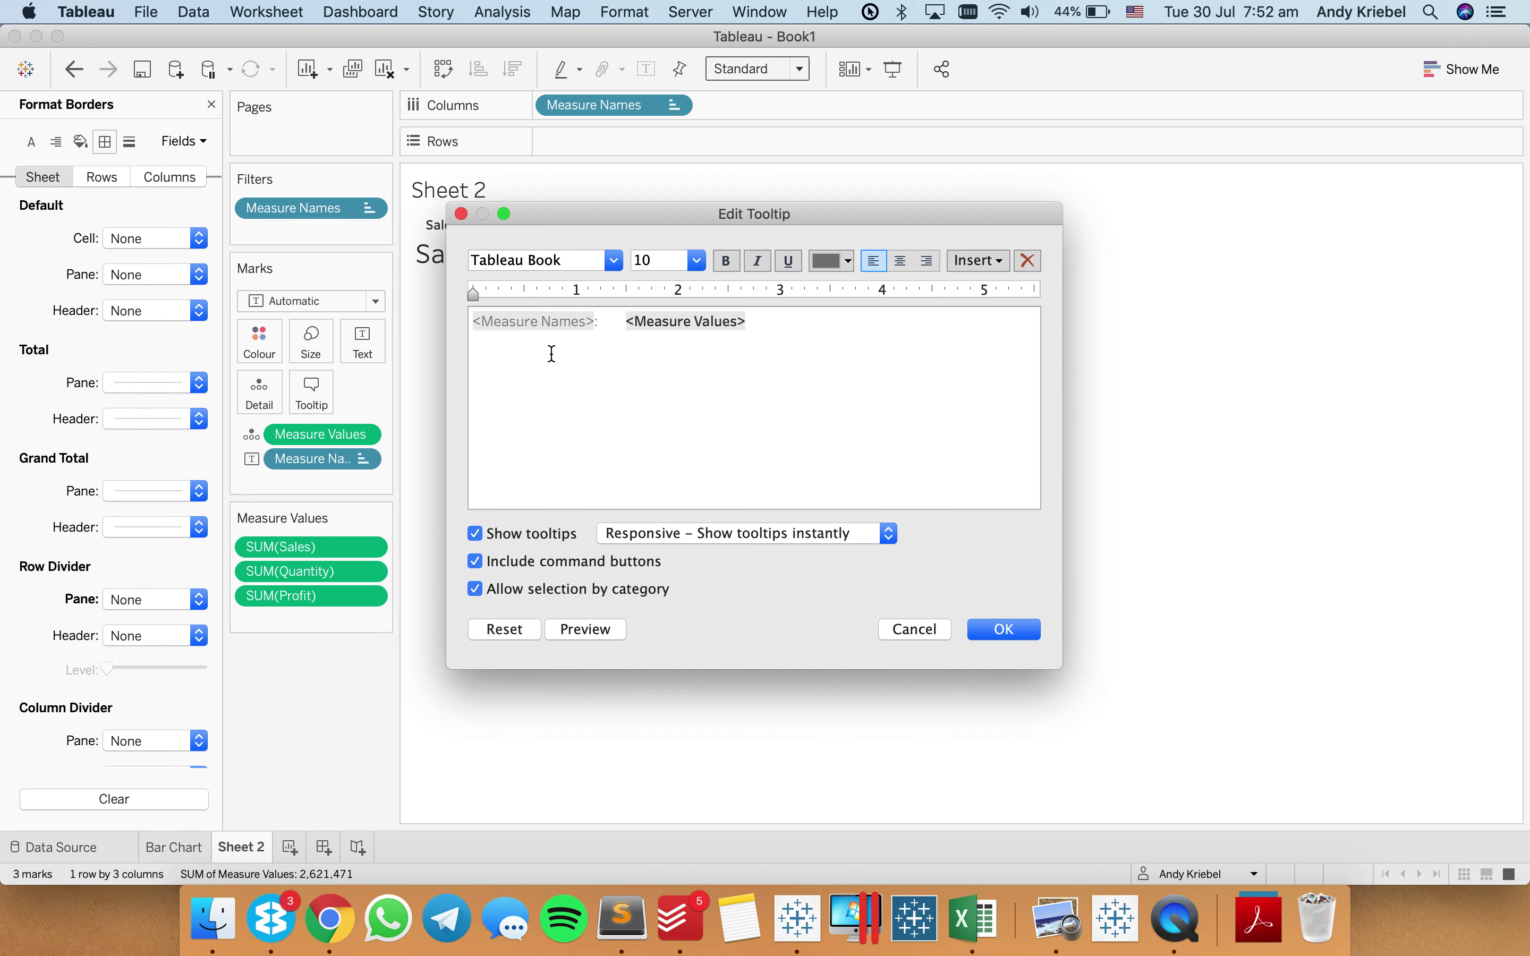
left_click(493, 537)
left_click(996, 628)
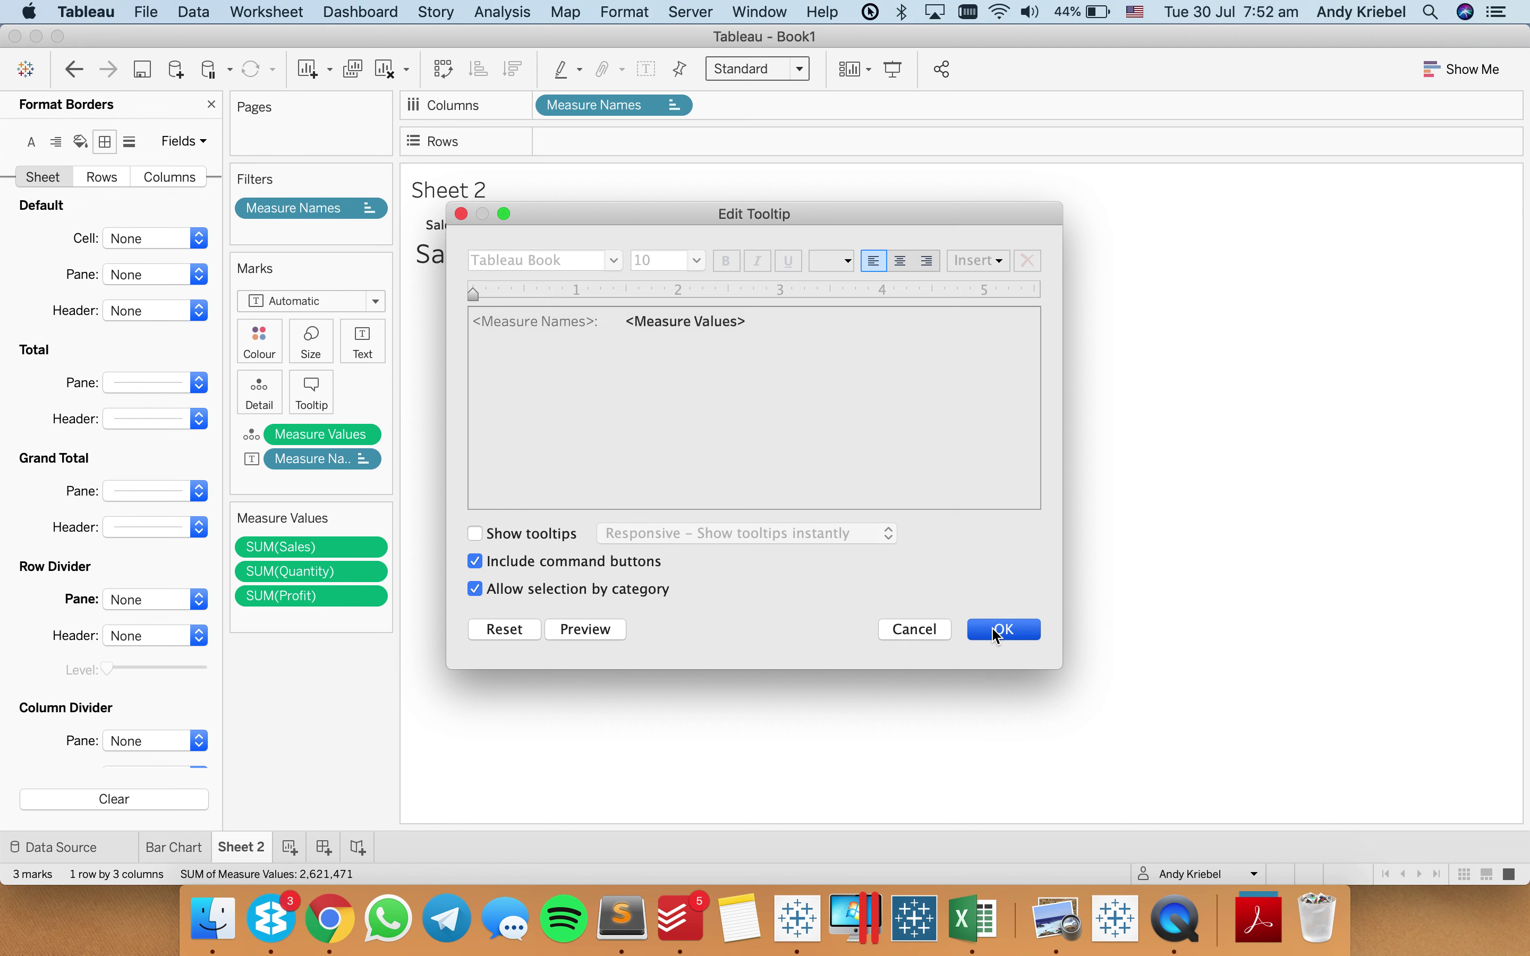
left_click(681, 107)
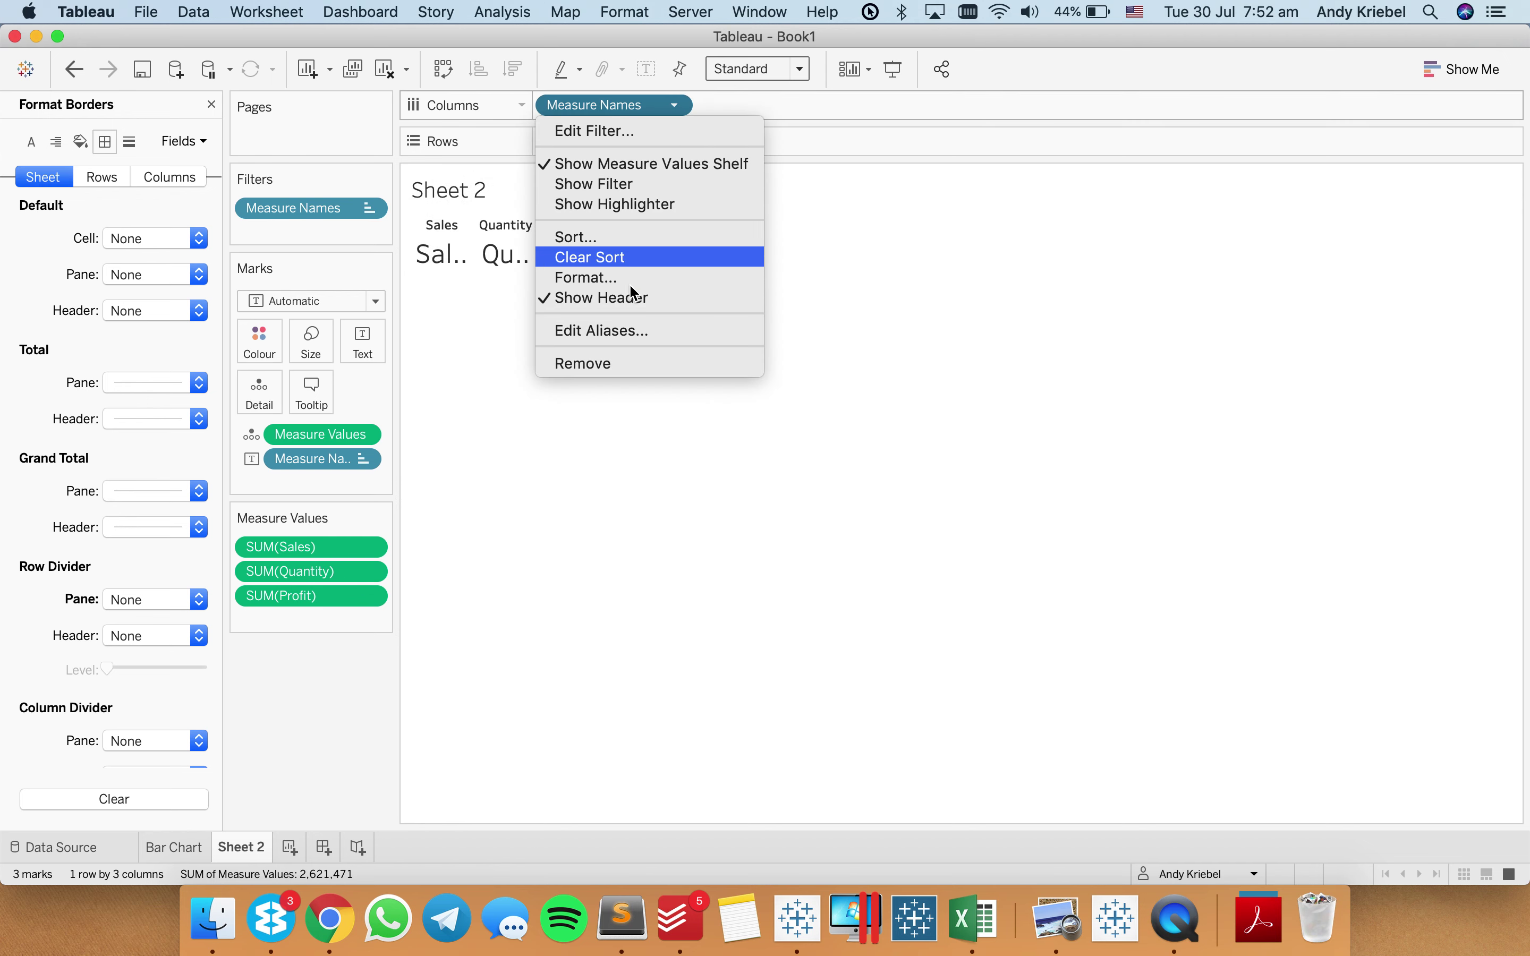
left_click(627, 296)
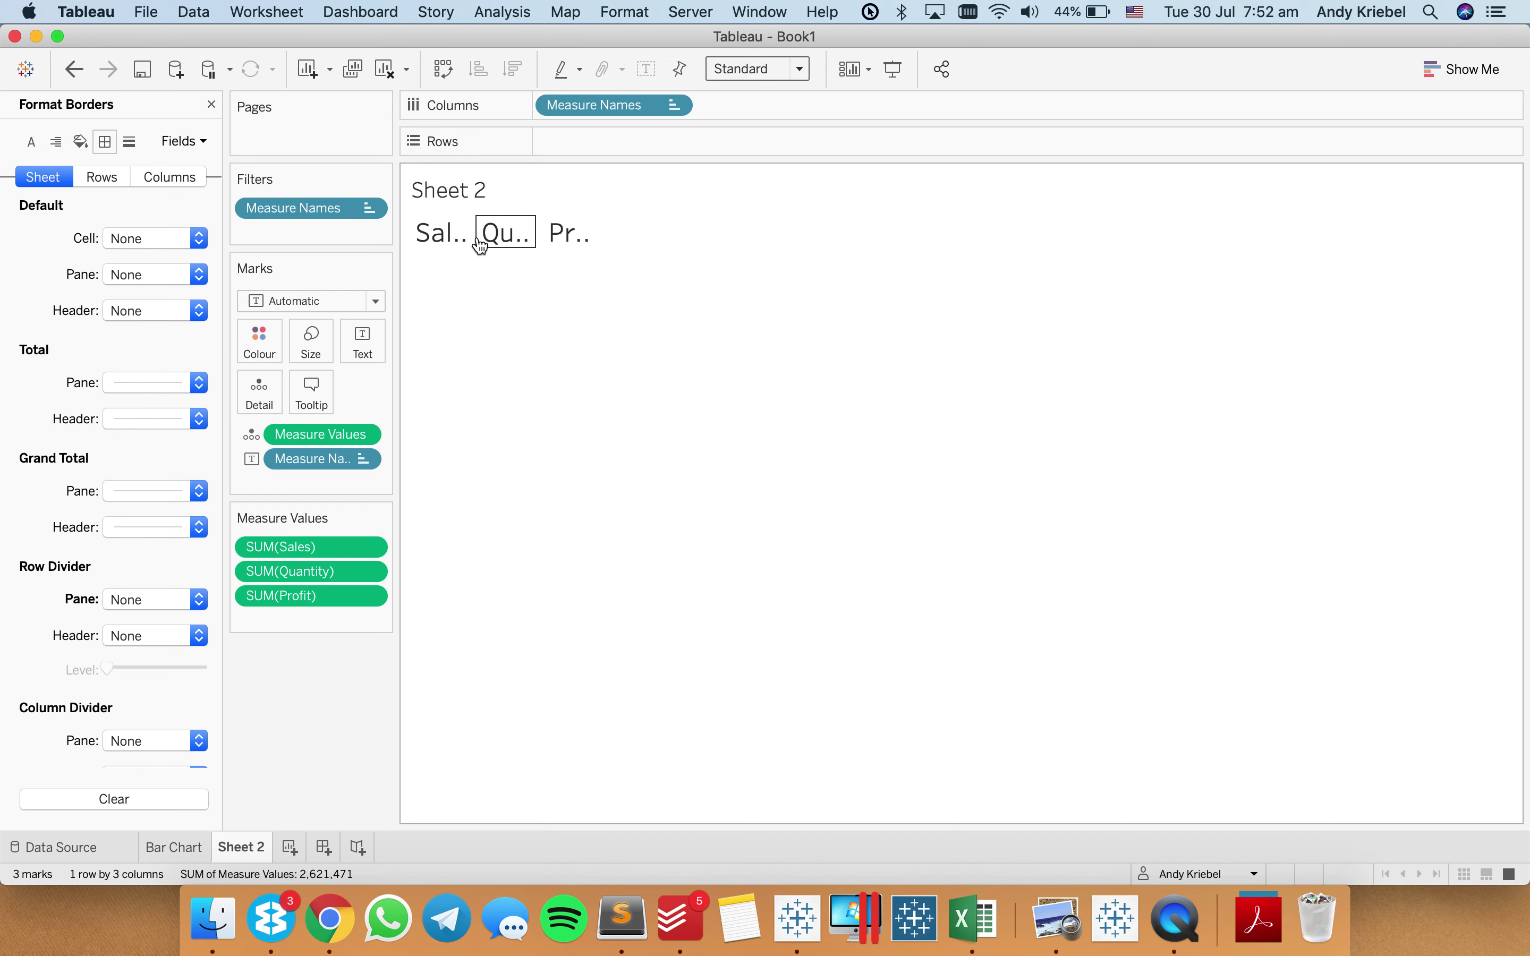
Enlarge the Sales, Quantity and Profit cells and give them solid grey borders.
key("super+Right")
key("super+Right")
key("super+Right")
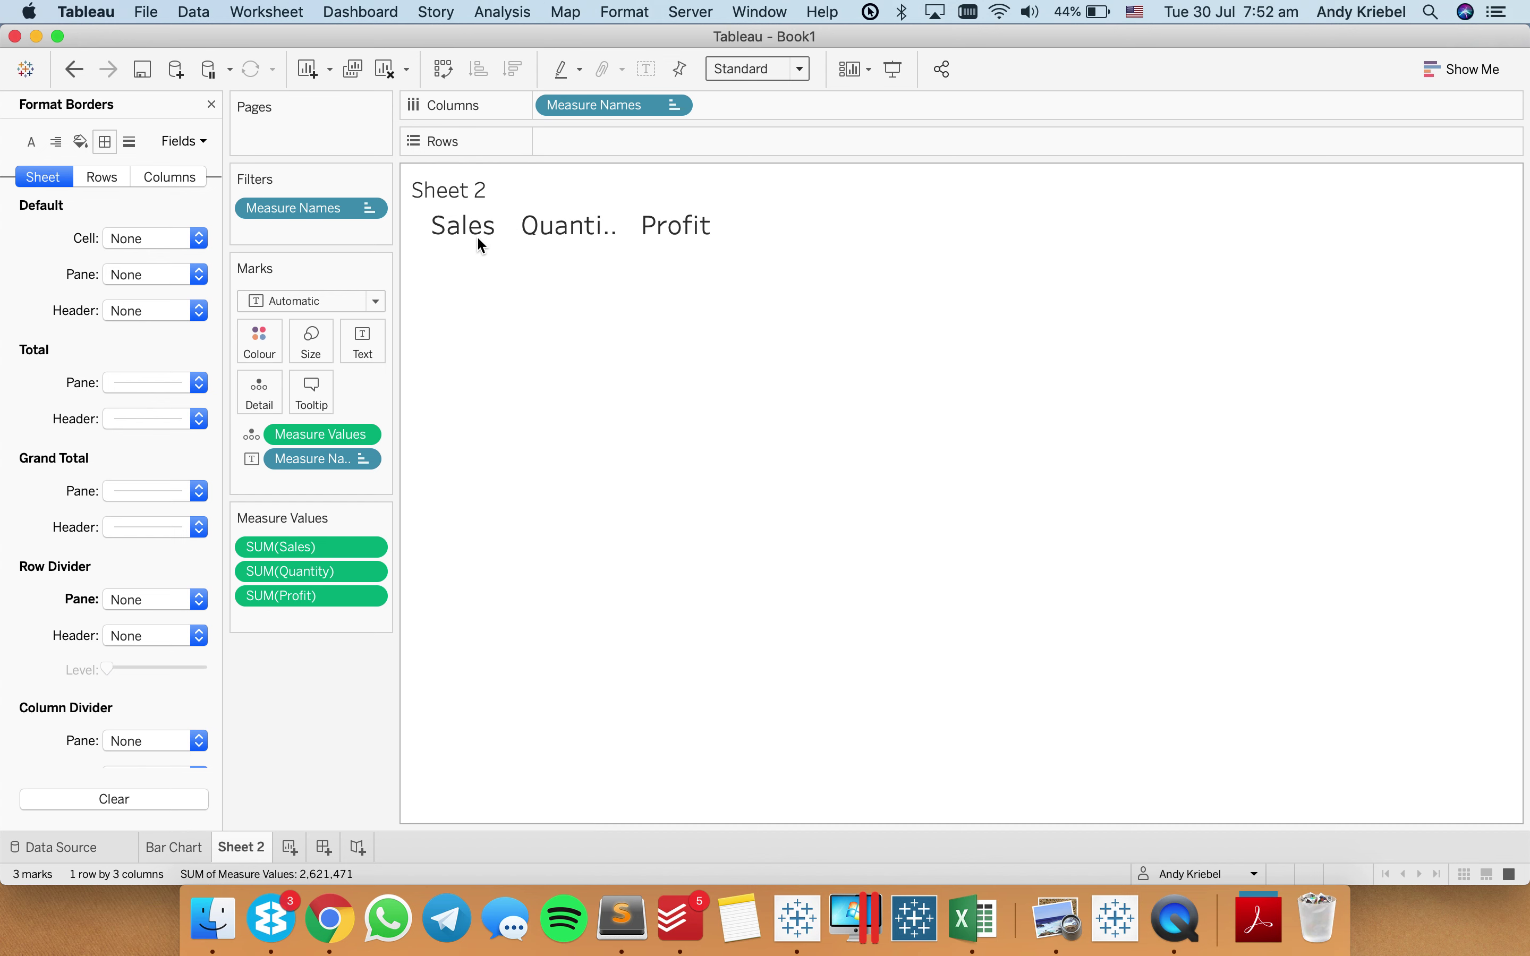
key("super+Right")
key("super+Down")
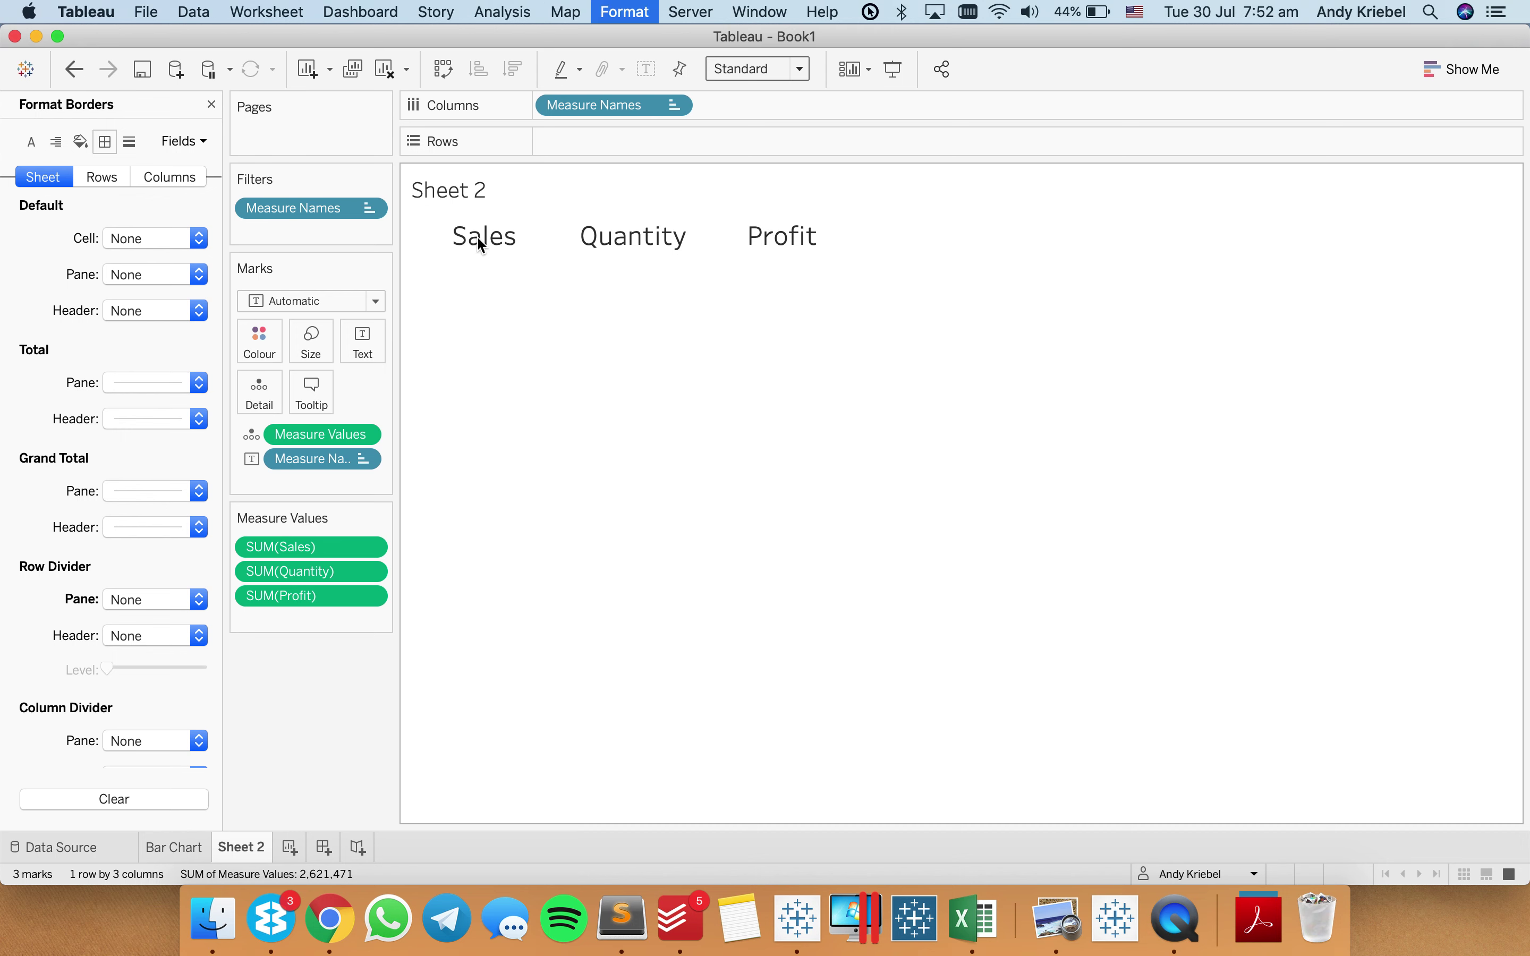
left_click(132, 236)
left_click(145, 296)
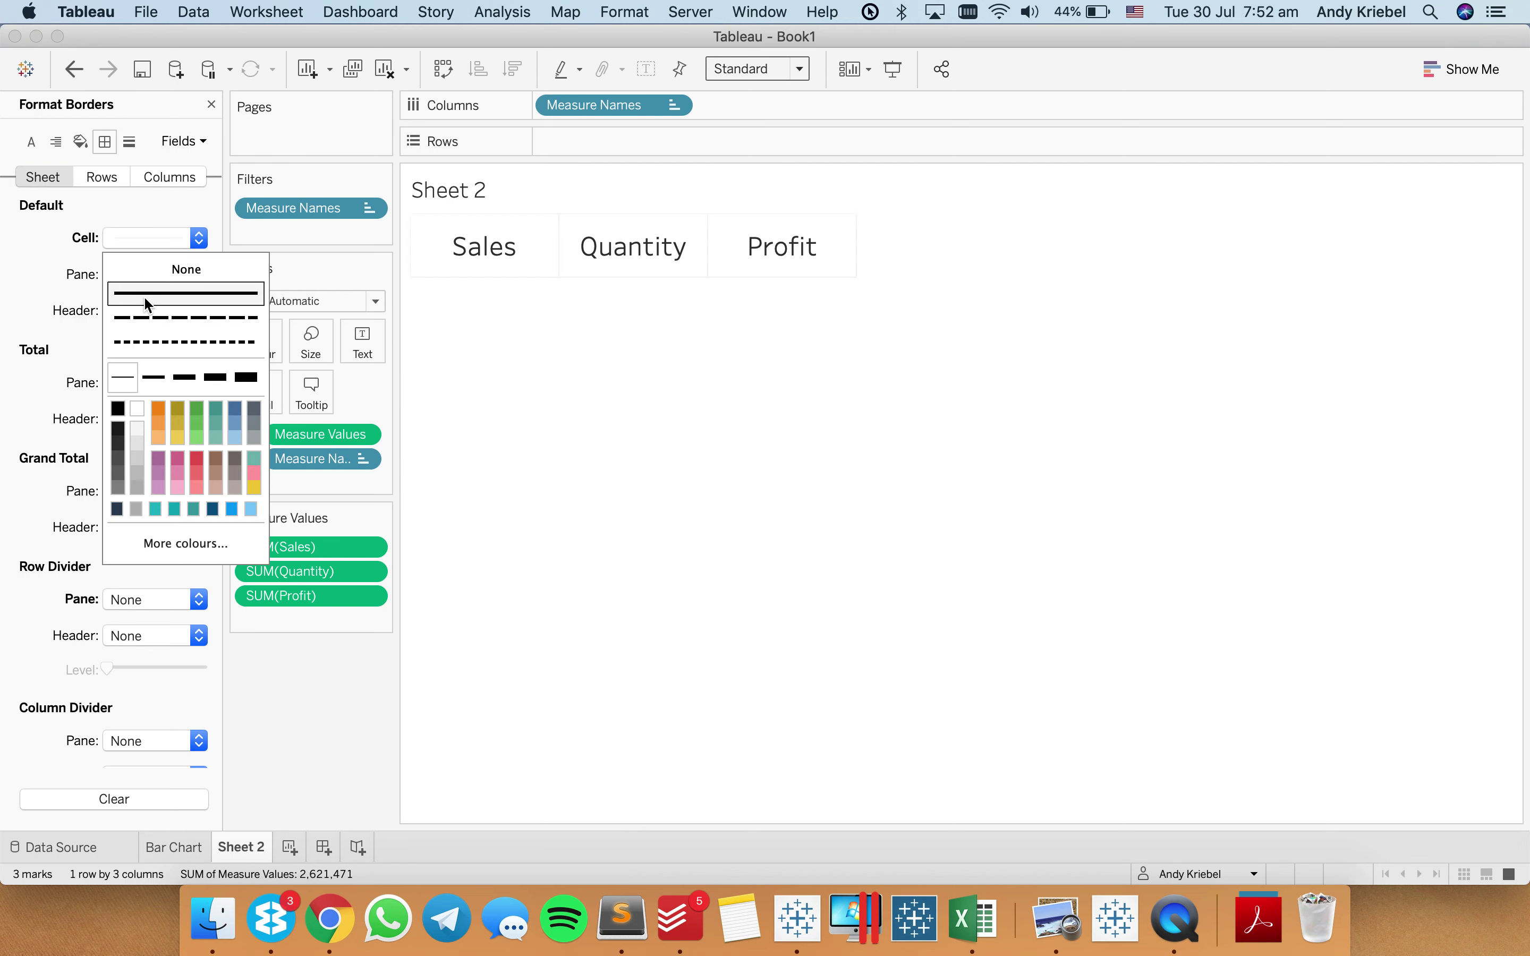
left_click(139, 455)
left_click(649, 501)
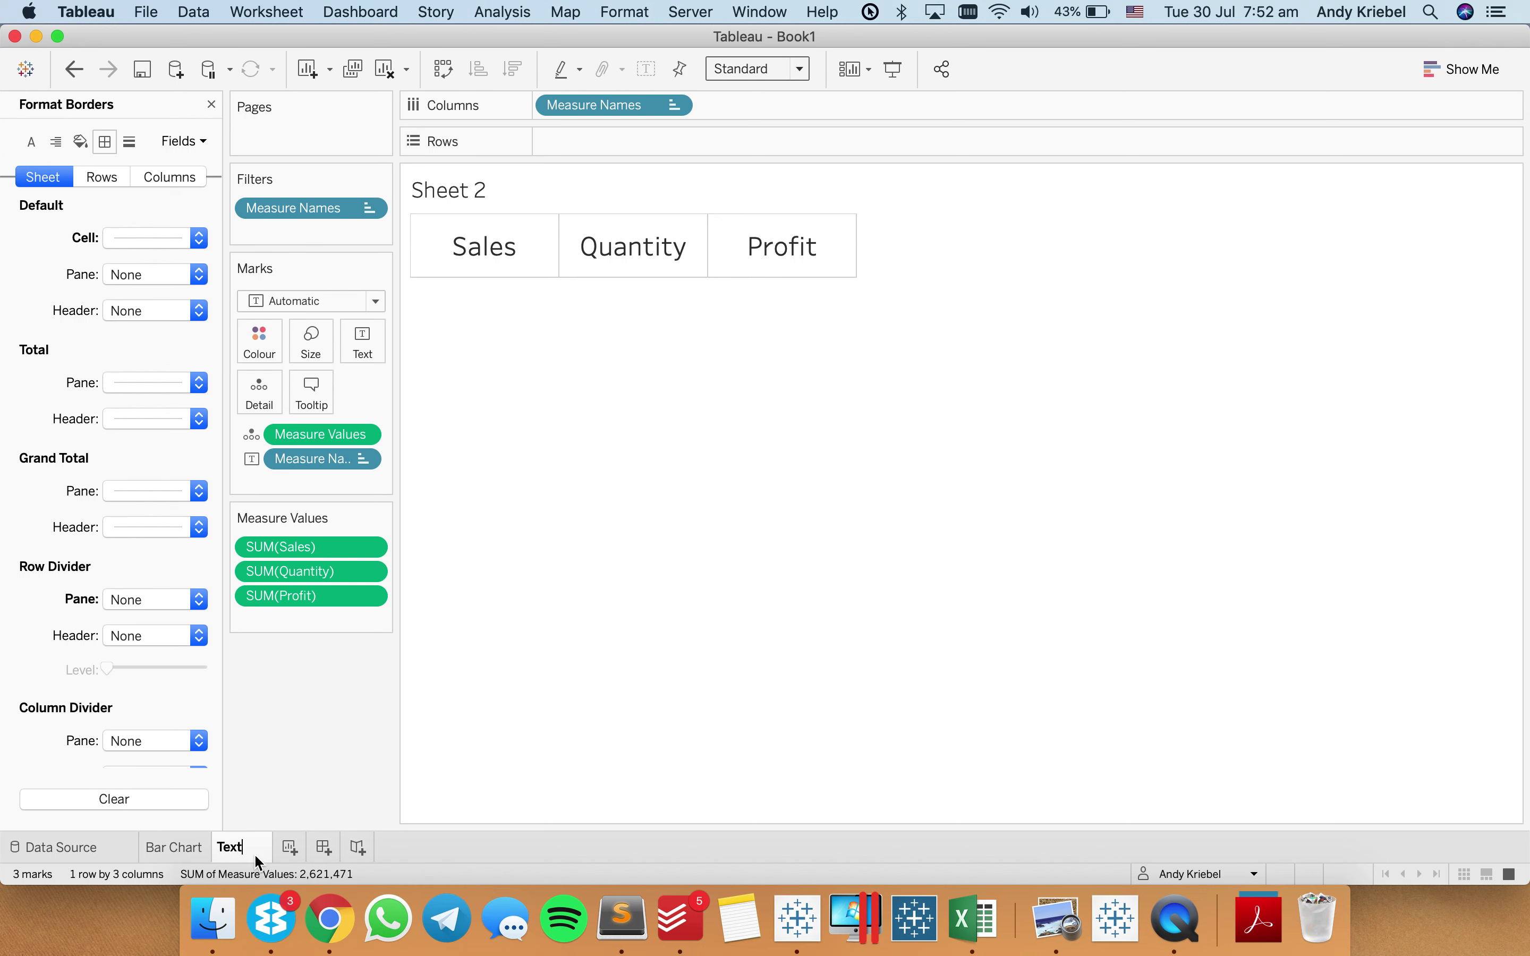
Name the sheet Text, then create Dashboard 1 and delete its Phone layout.
key("Return")
left_click(309, 856)
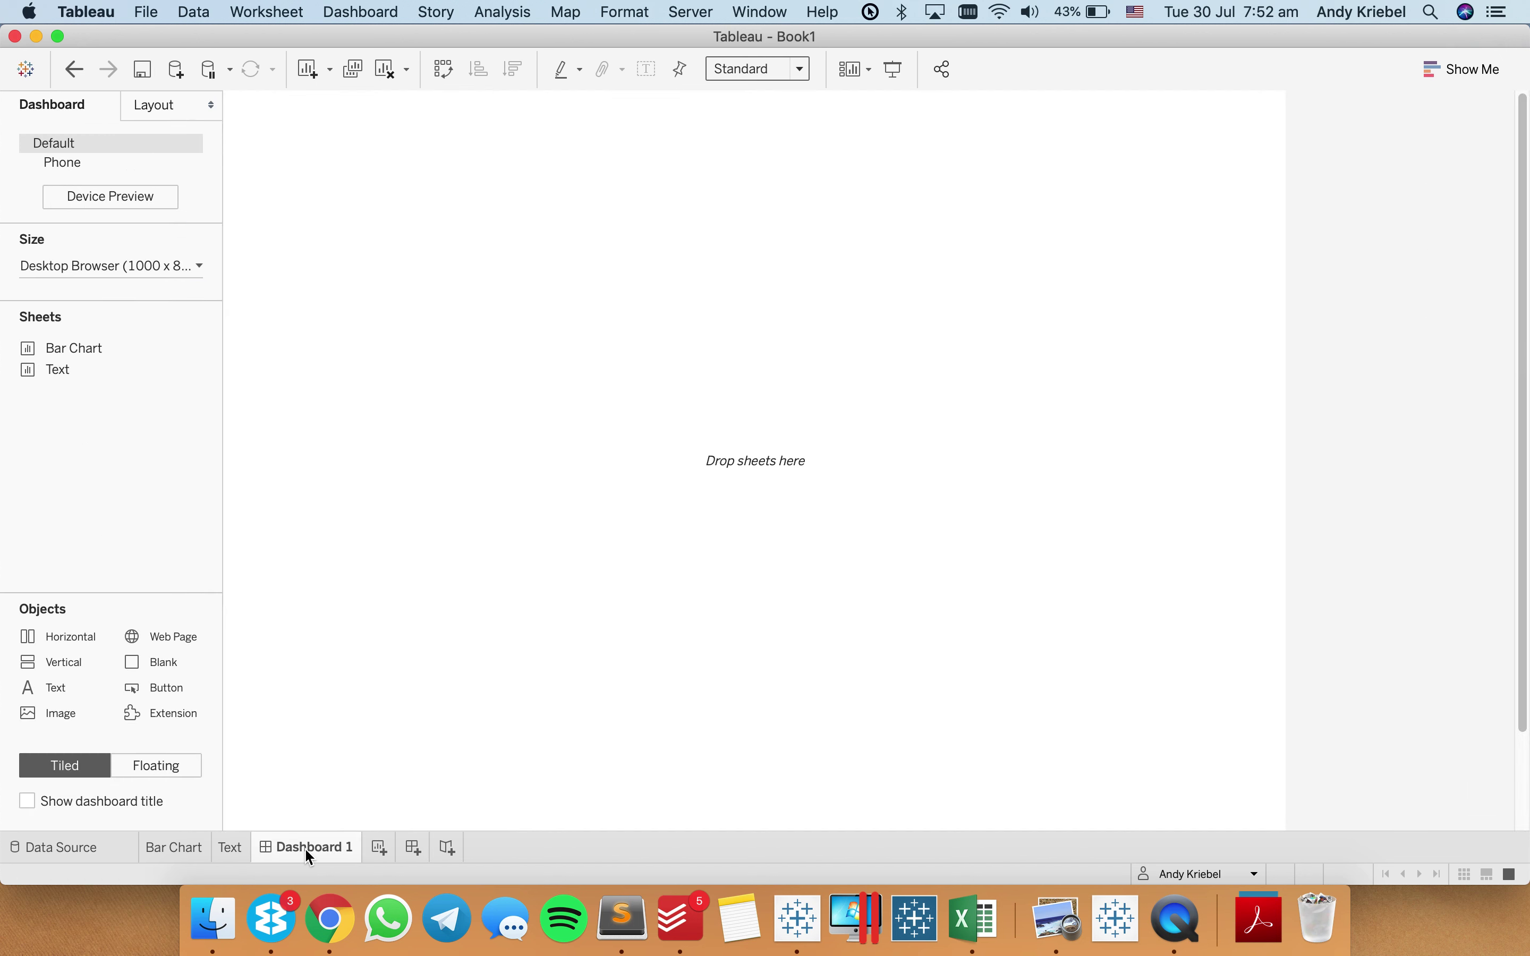
left_click(196, 163)
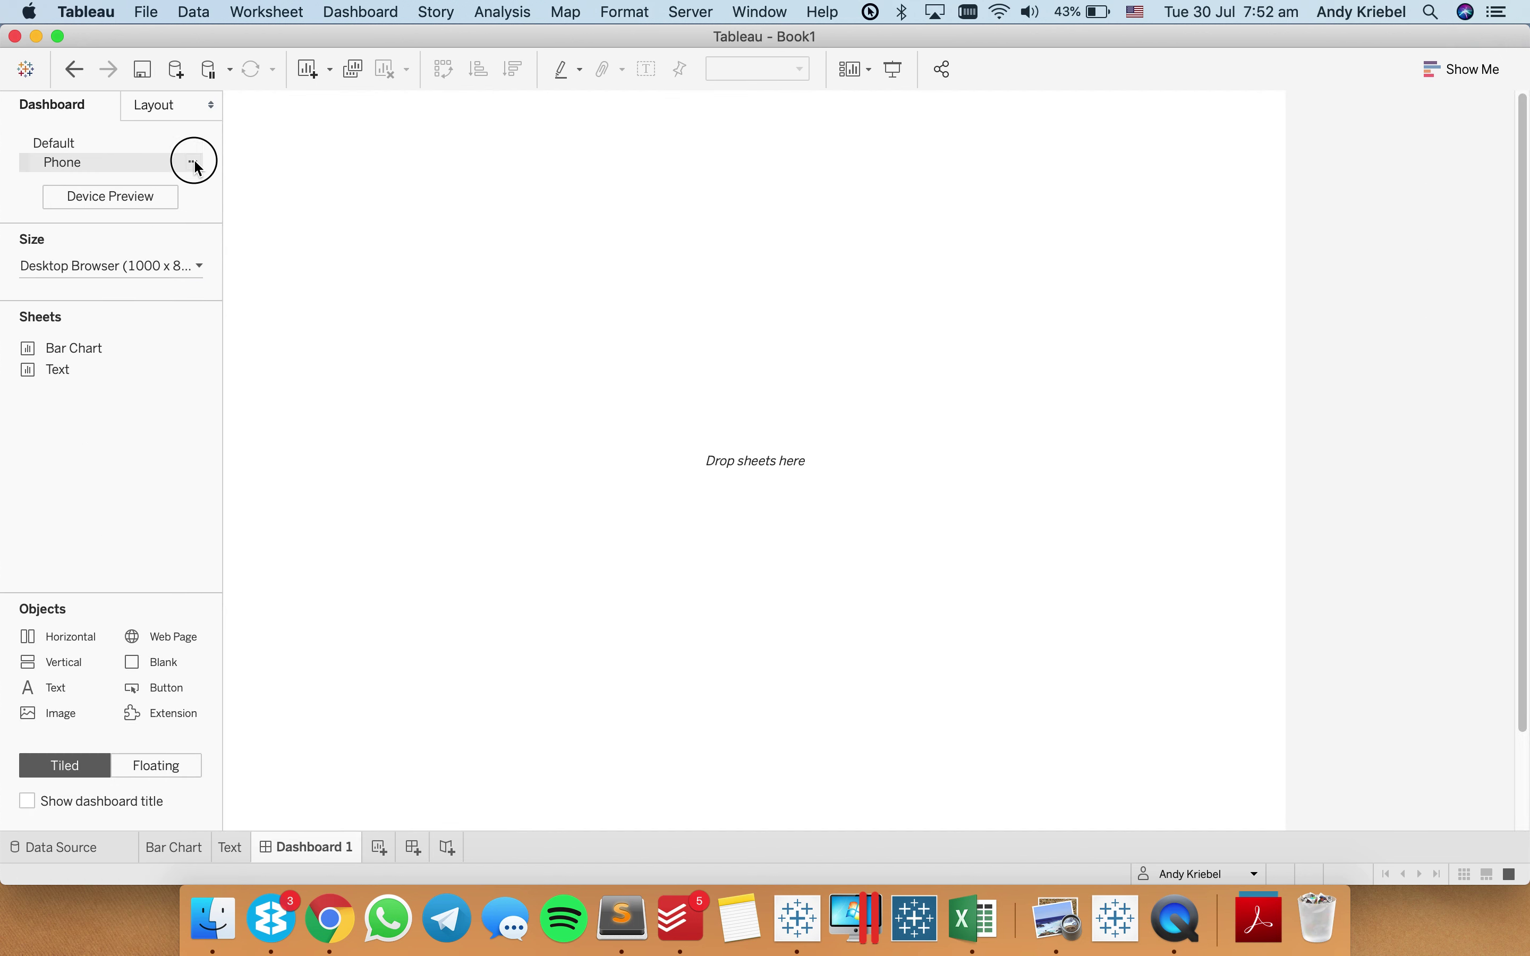
left_click(222, 206)
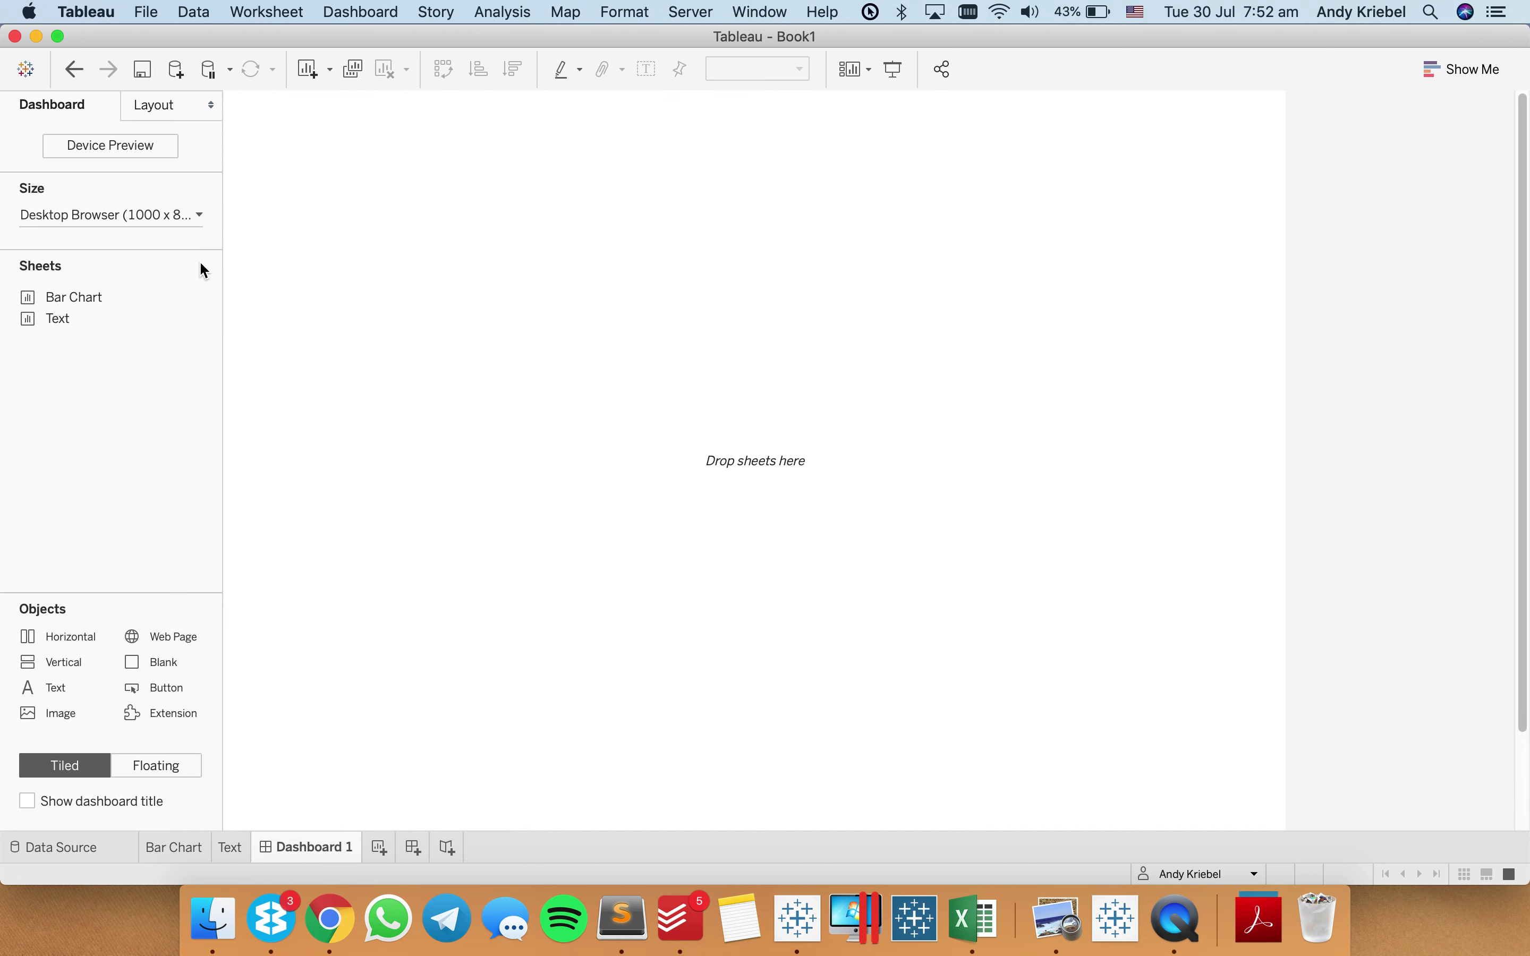
left_click(203, 210)
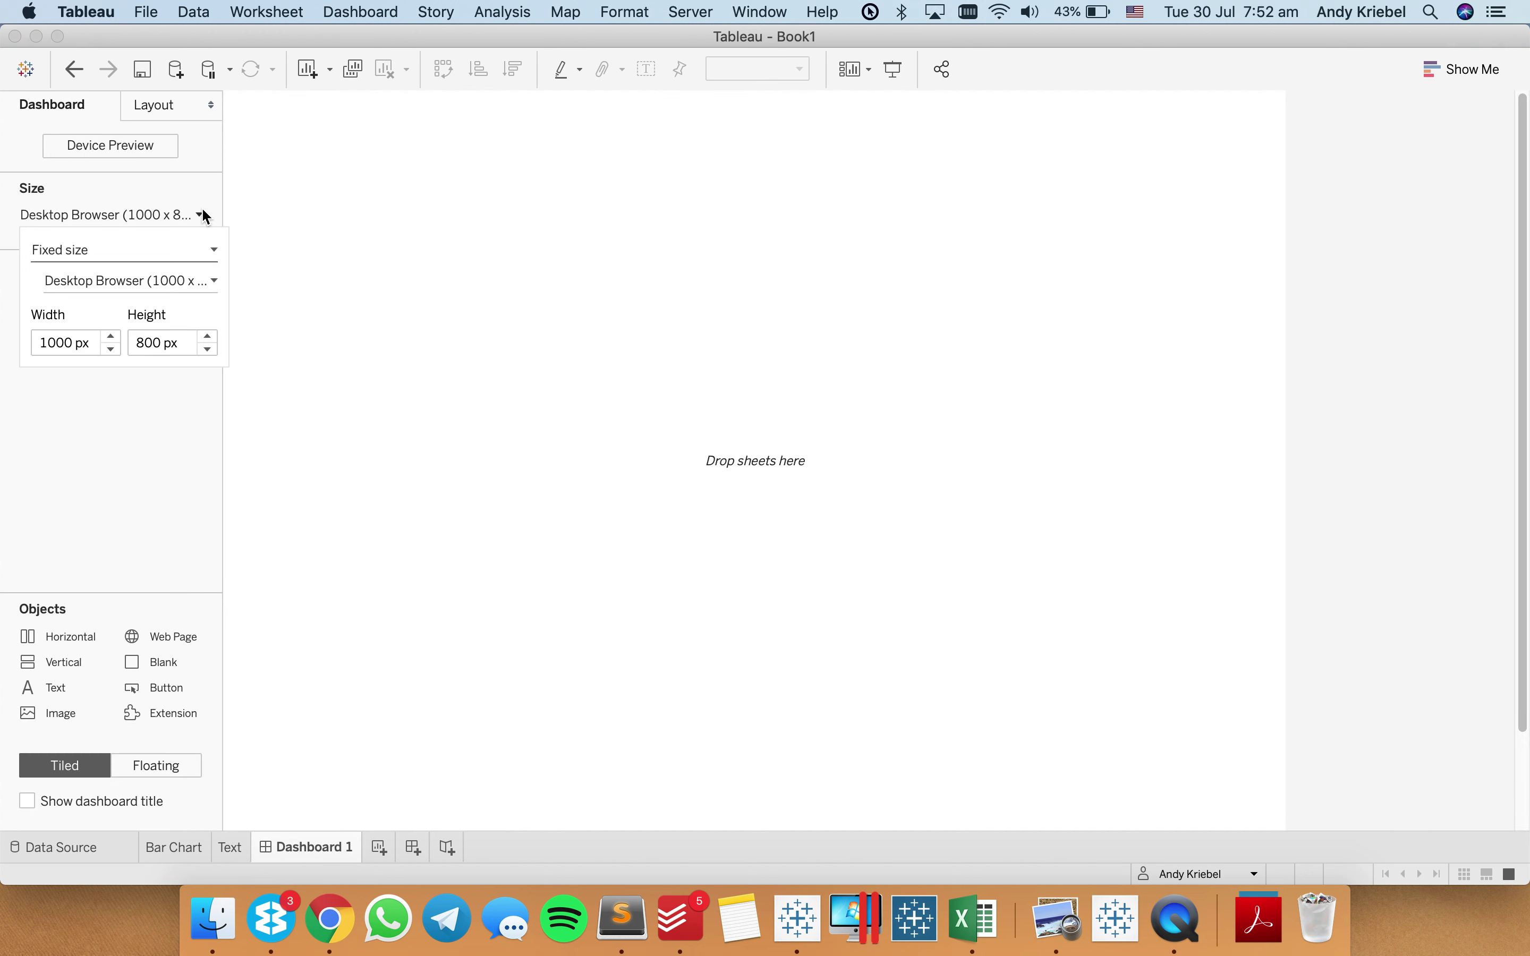
Restore the Phone layout and size Dashboard 1 to Laptop Browser (800 x 600).
left_click(74, 69)
left_click(75, 69)
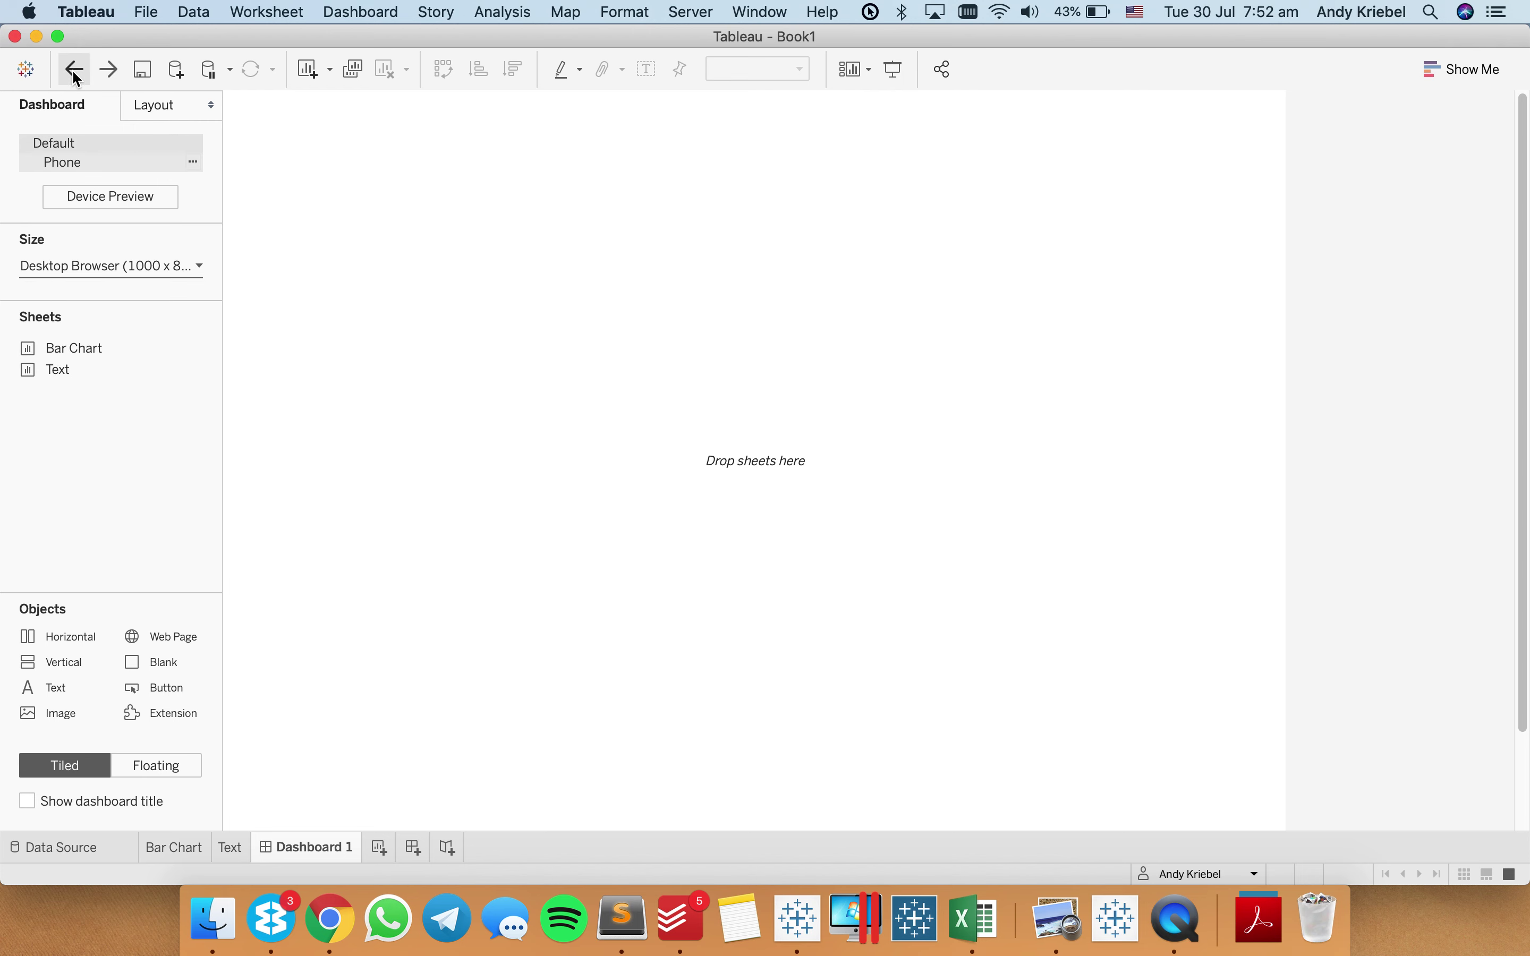
left_click(187, 273)
triple_click(111, 388)
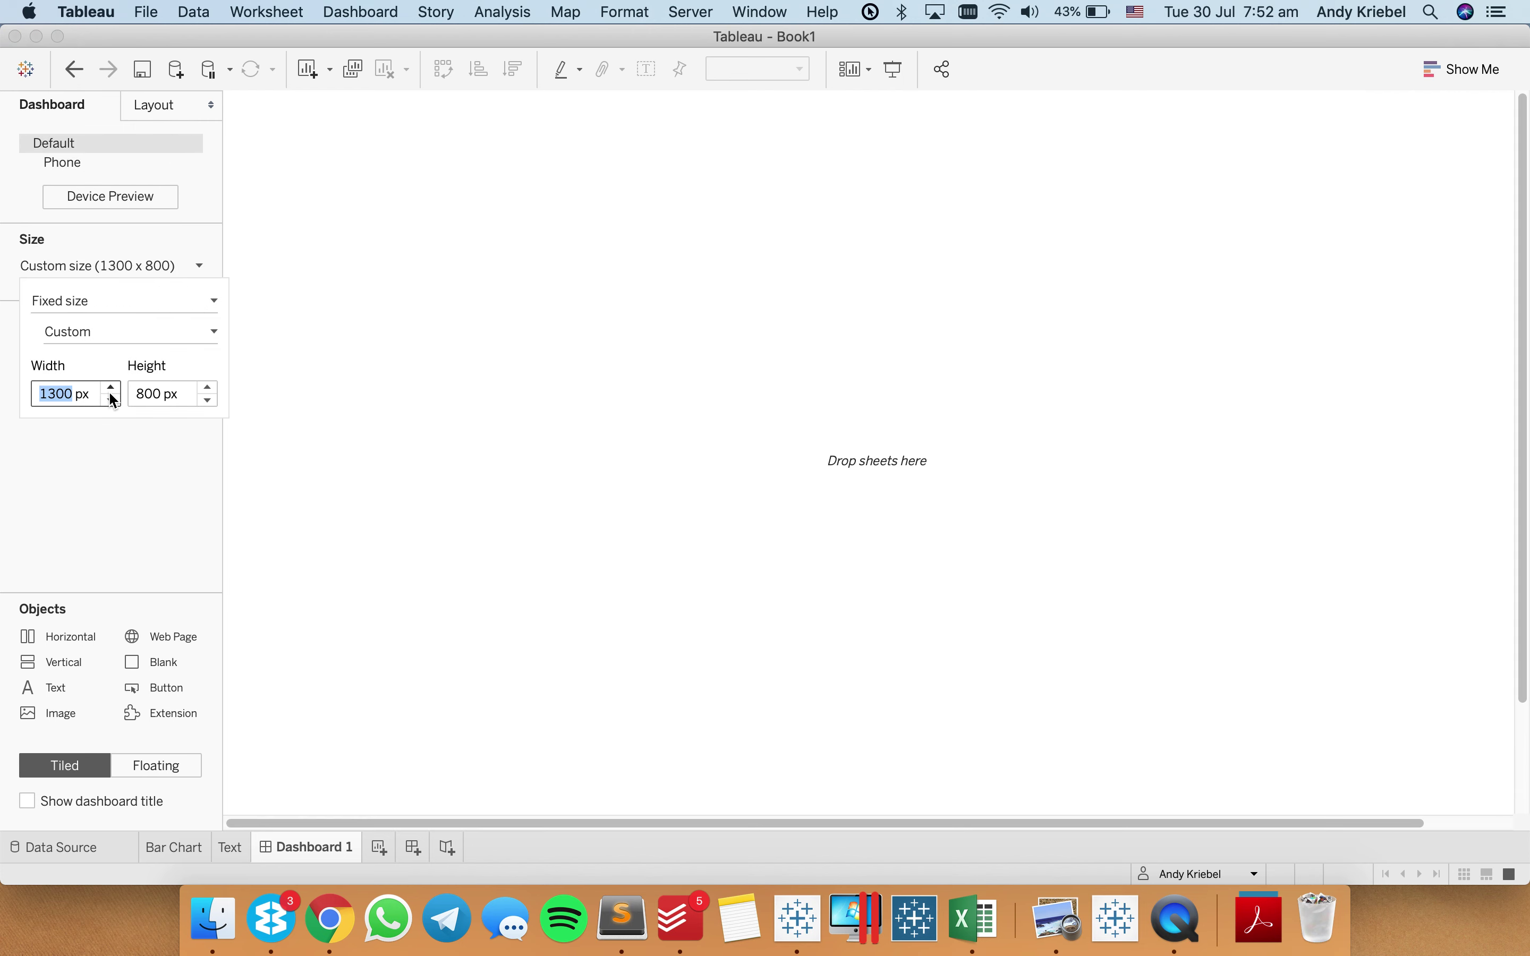
double_click(111, 389)
double_click(111, 389)
double_click(111, 388)
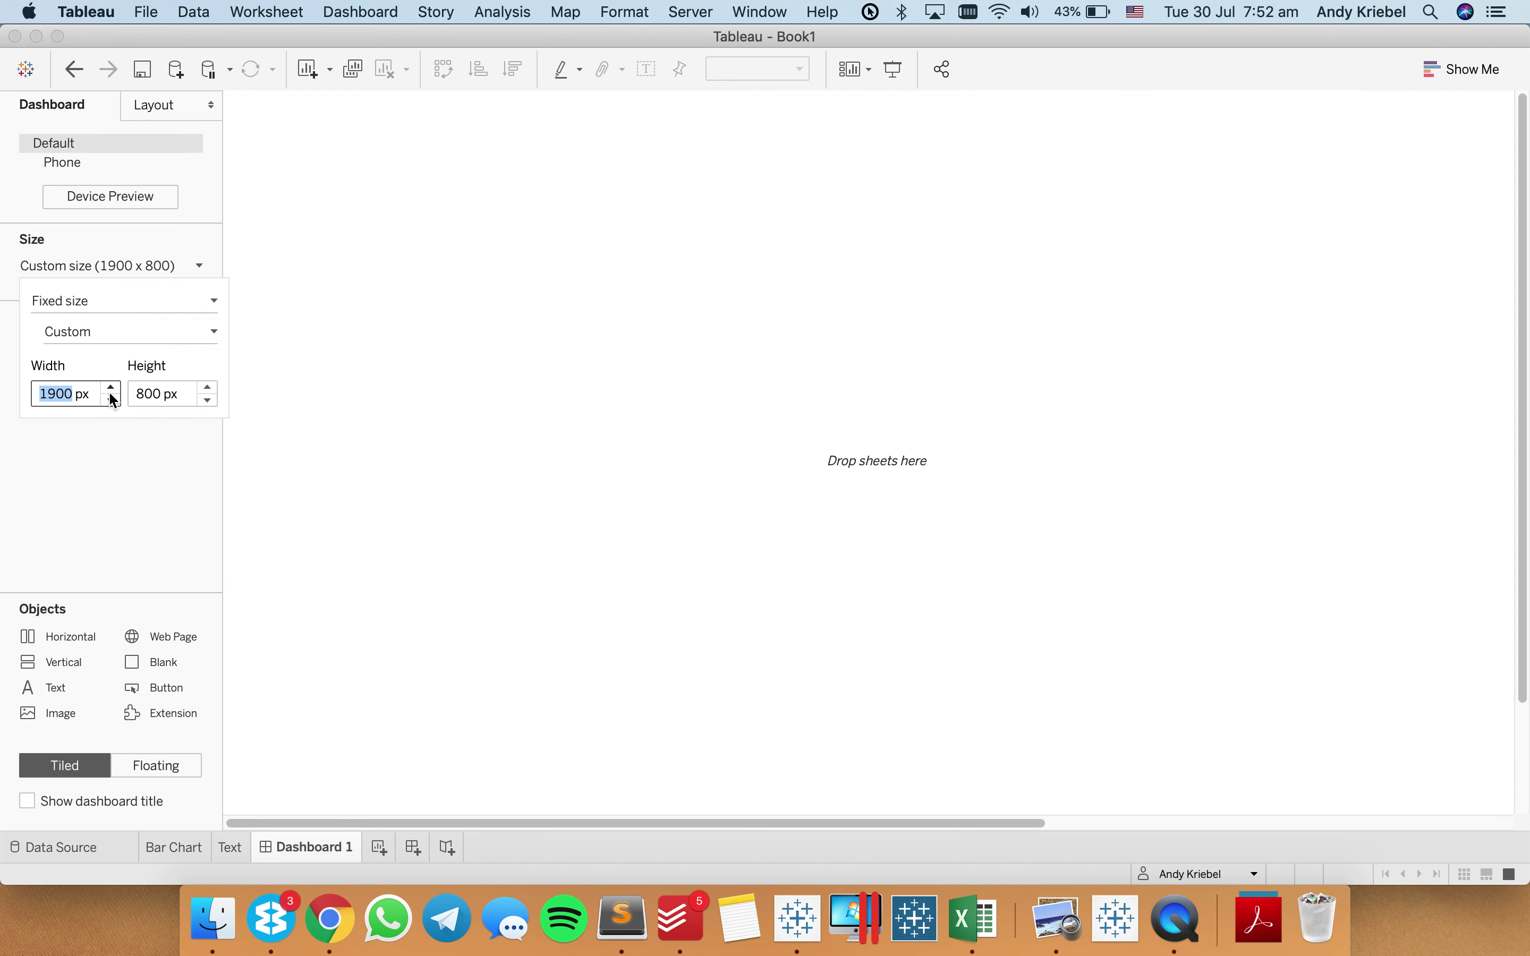
left_click(104, 331)
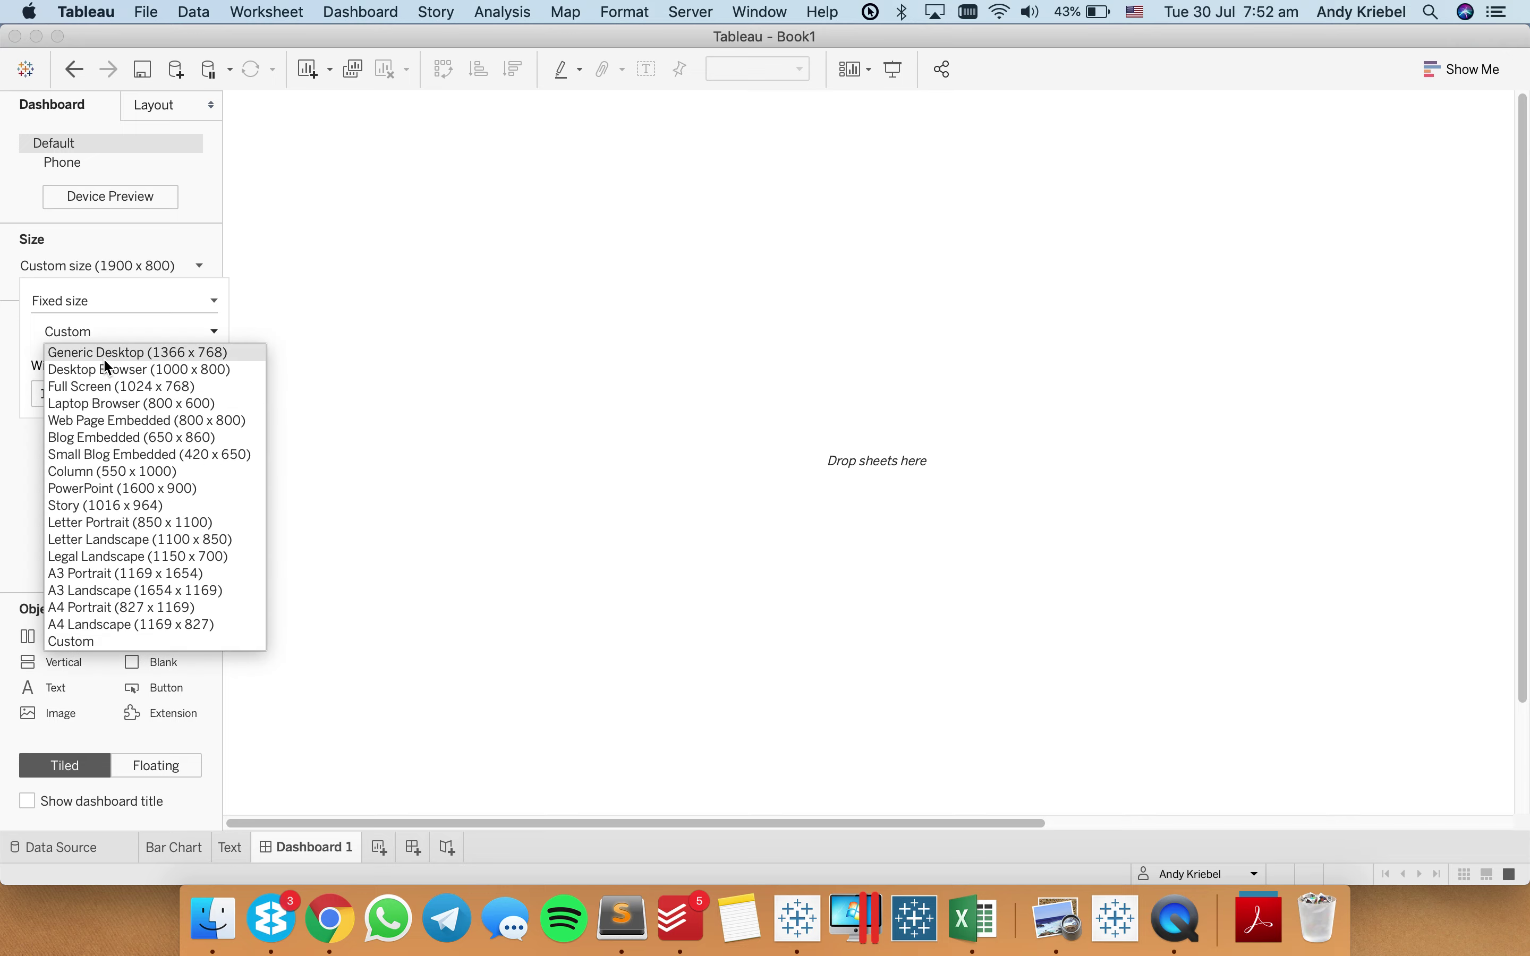
left_click(103, 403)
left_click(81, 515)
Place the Bar Chart sheet on the dashboard and remove the Sorter control.
mouse_move(70, 338)
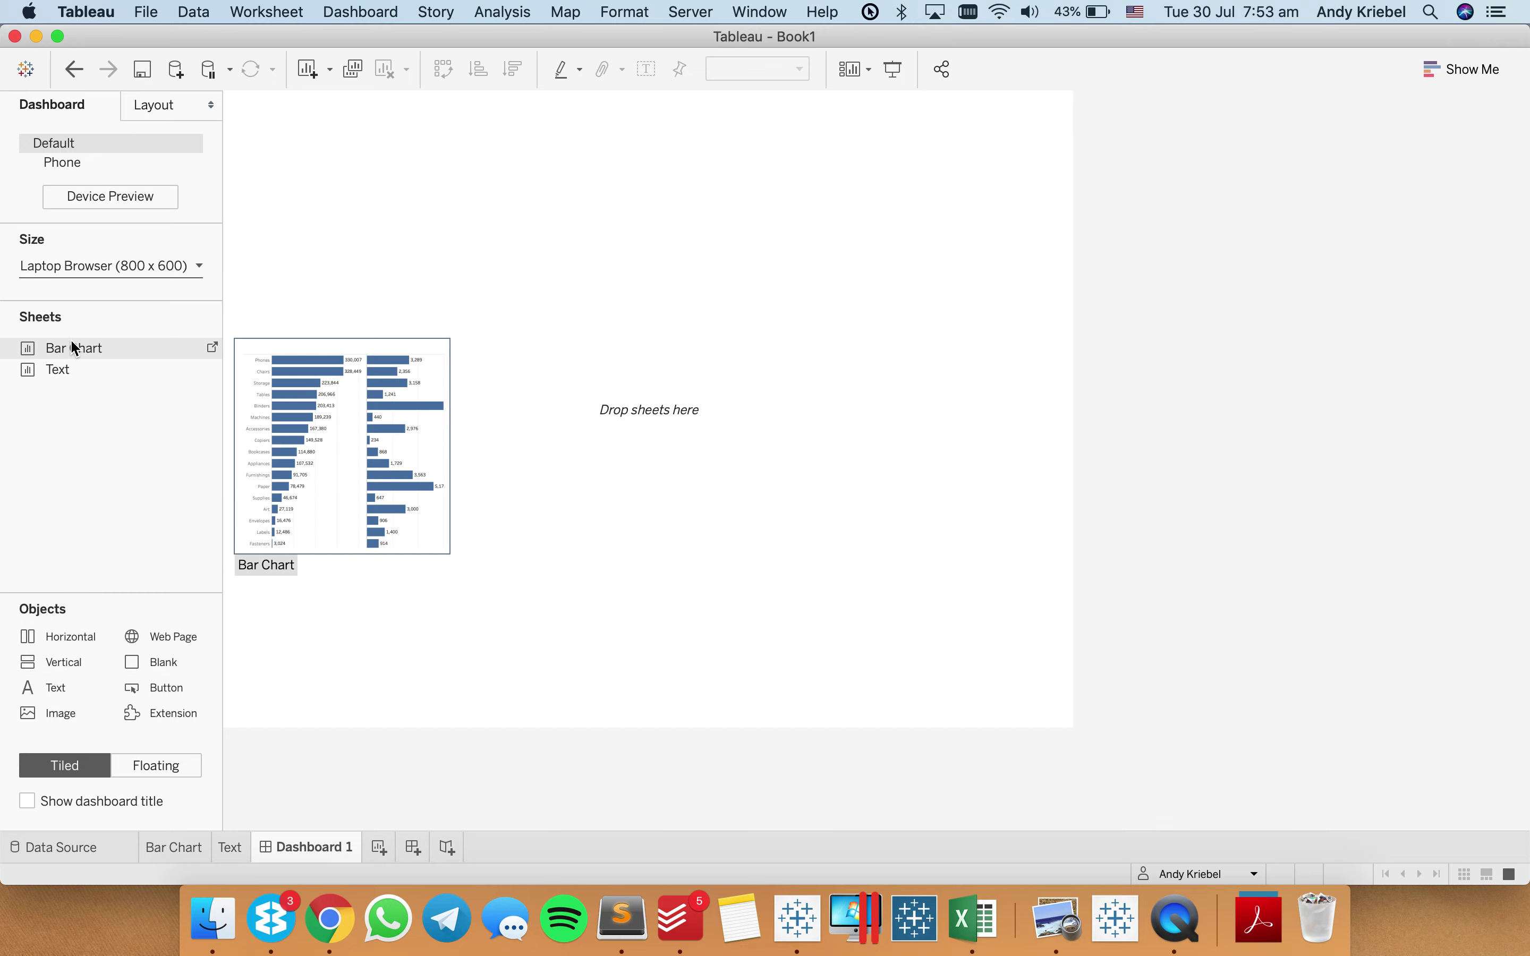
left_click_drag(72, 341, 468, 427)
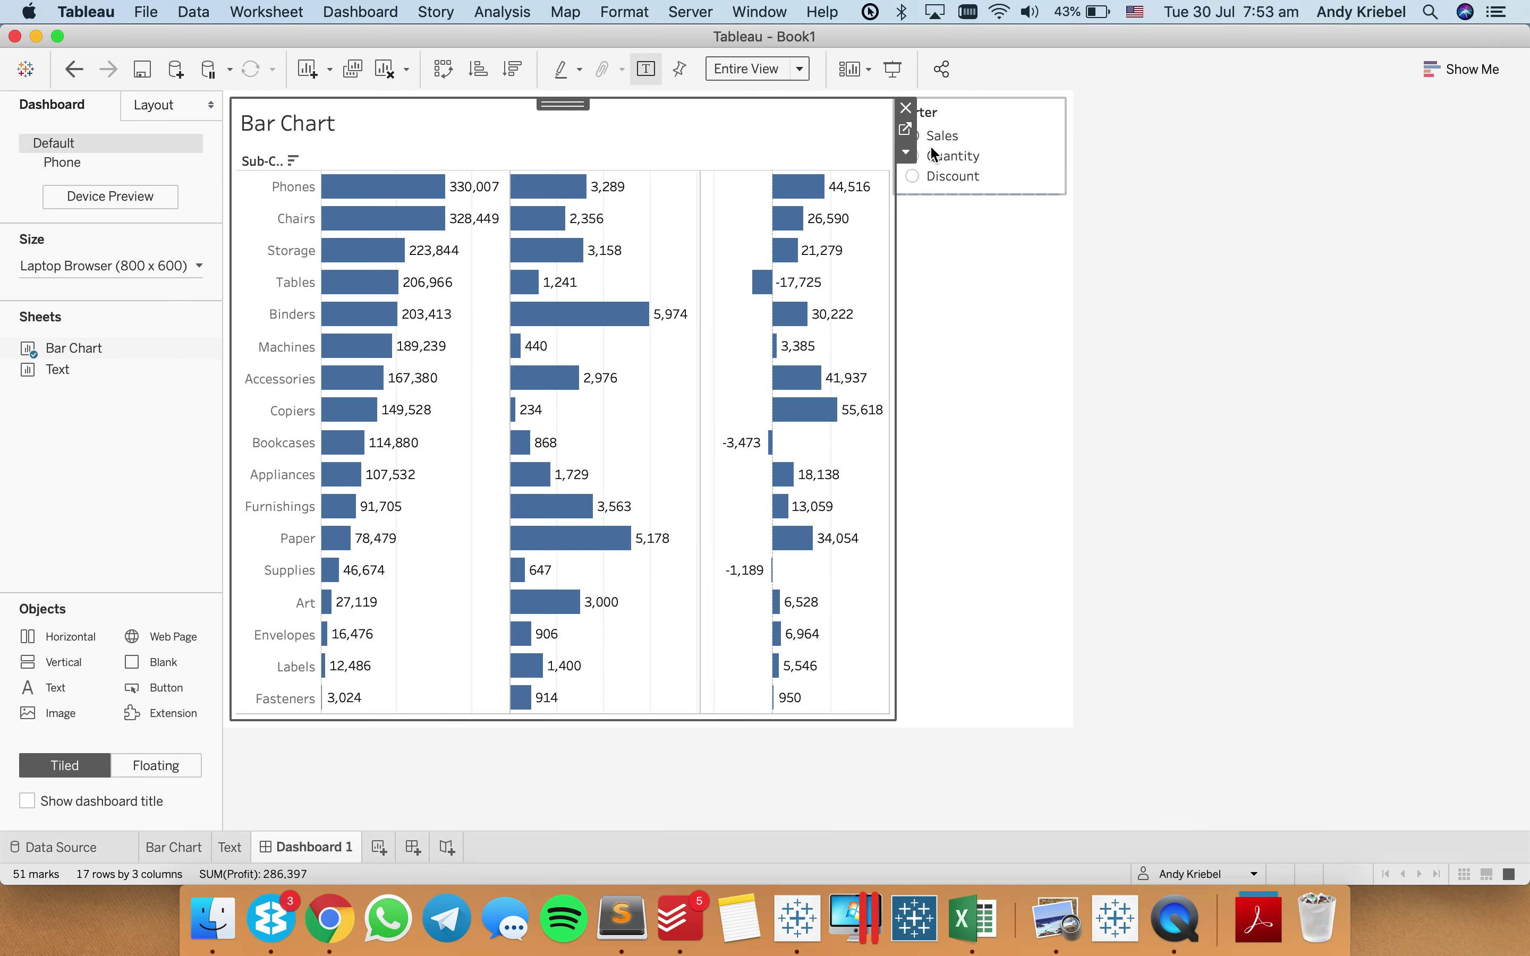
left_click(983, 109)
left_click(1068, 105)
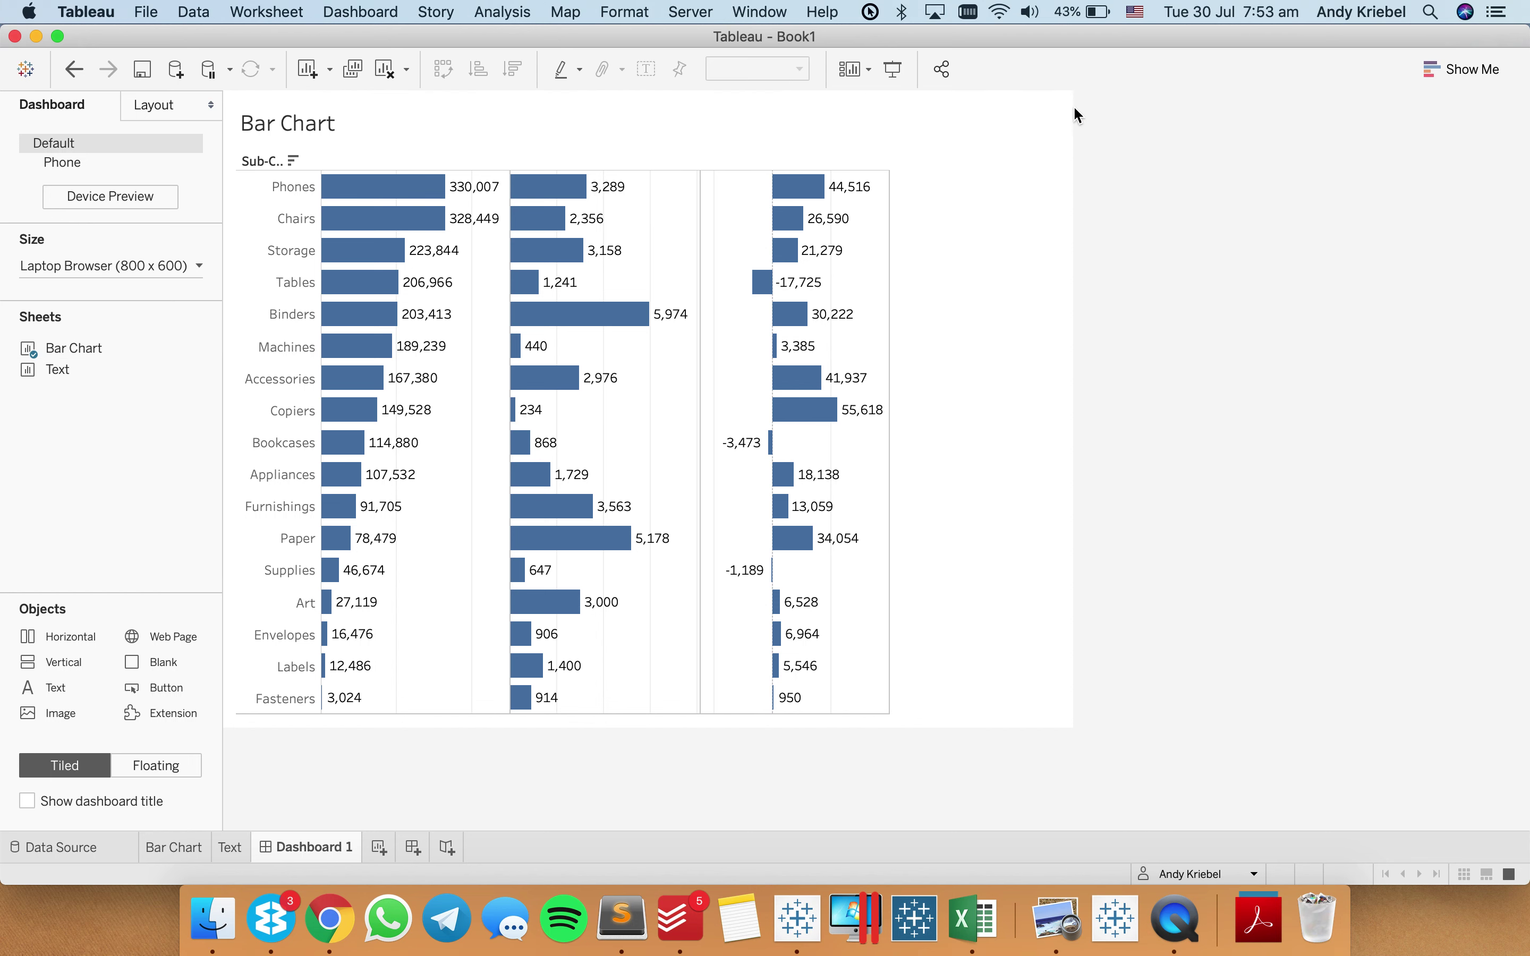
Hide the bar chart's title and row field labels, then drop the Text sheet above it.
right_click(268, 129)
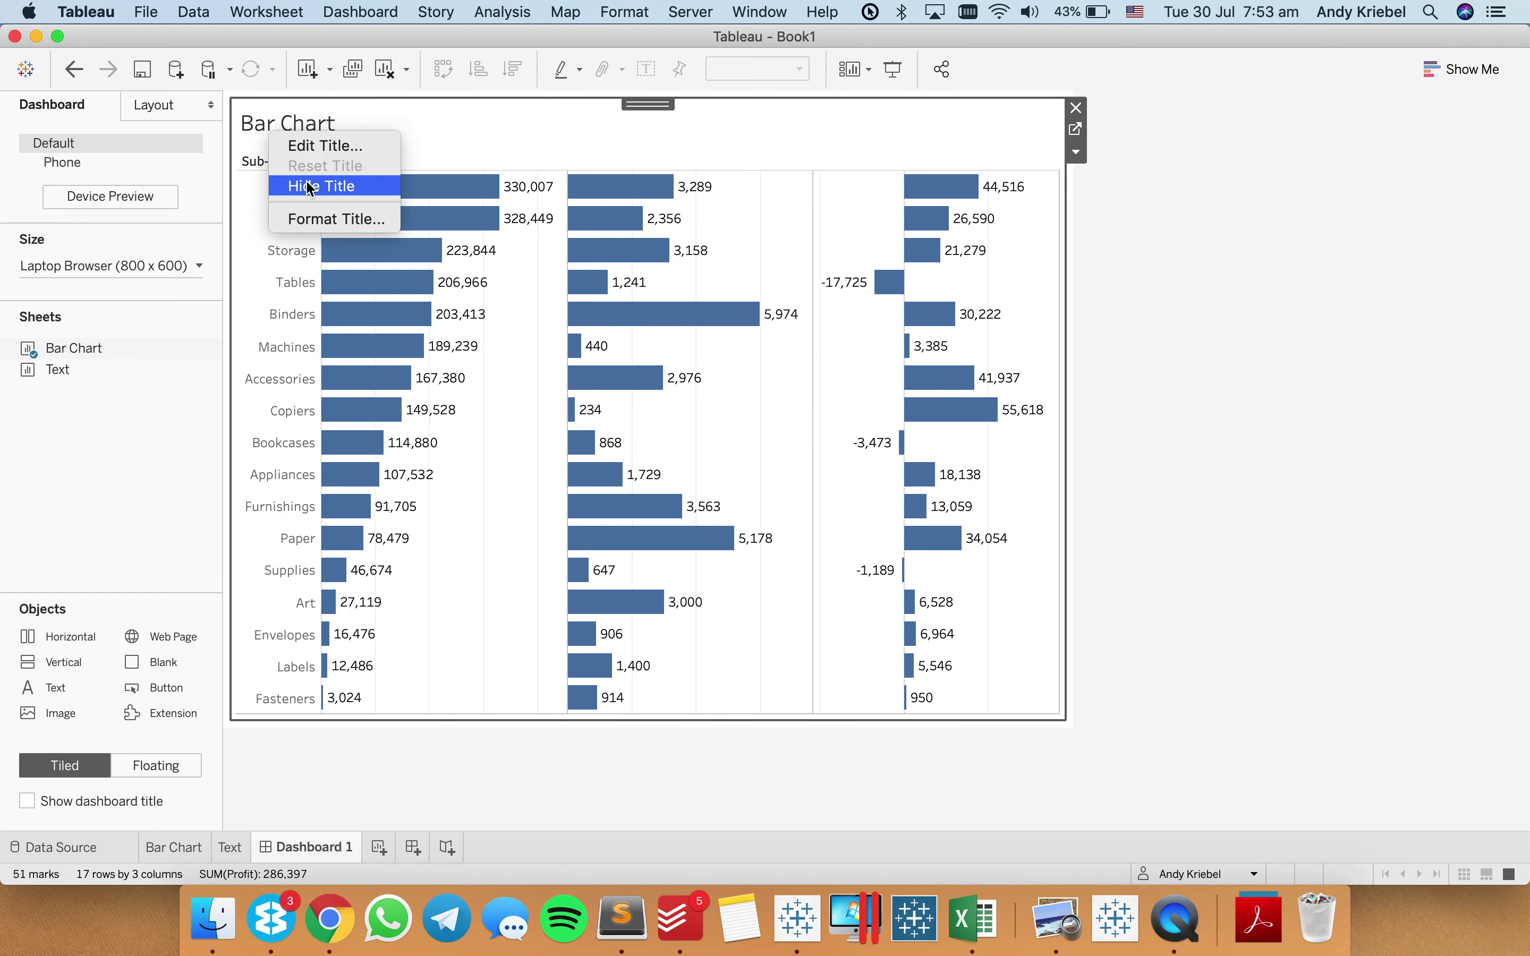
left_click(311, 188)
right_click(259, 115)
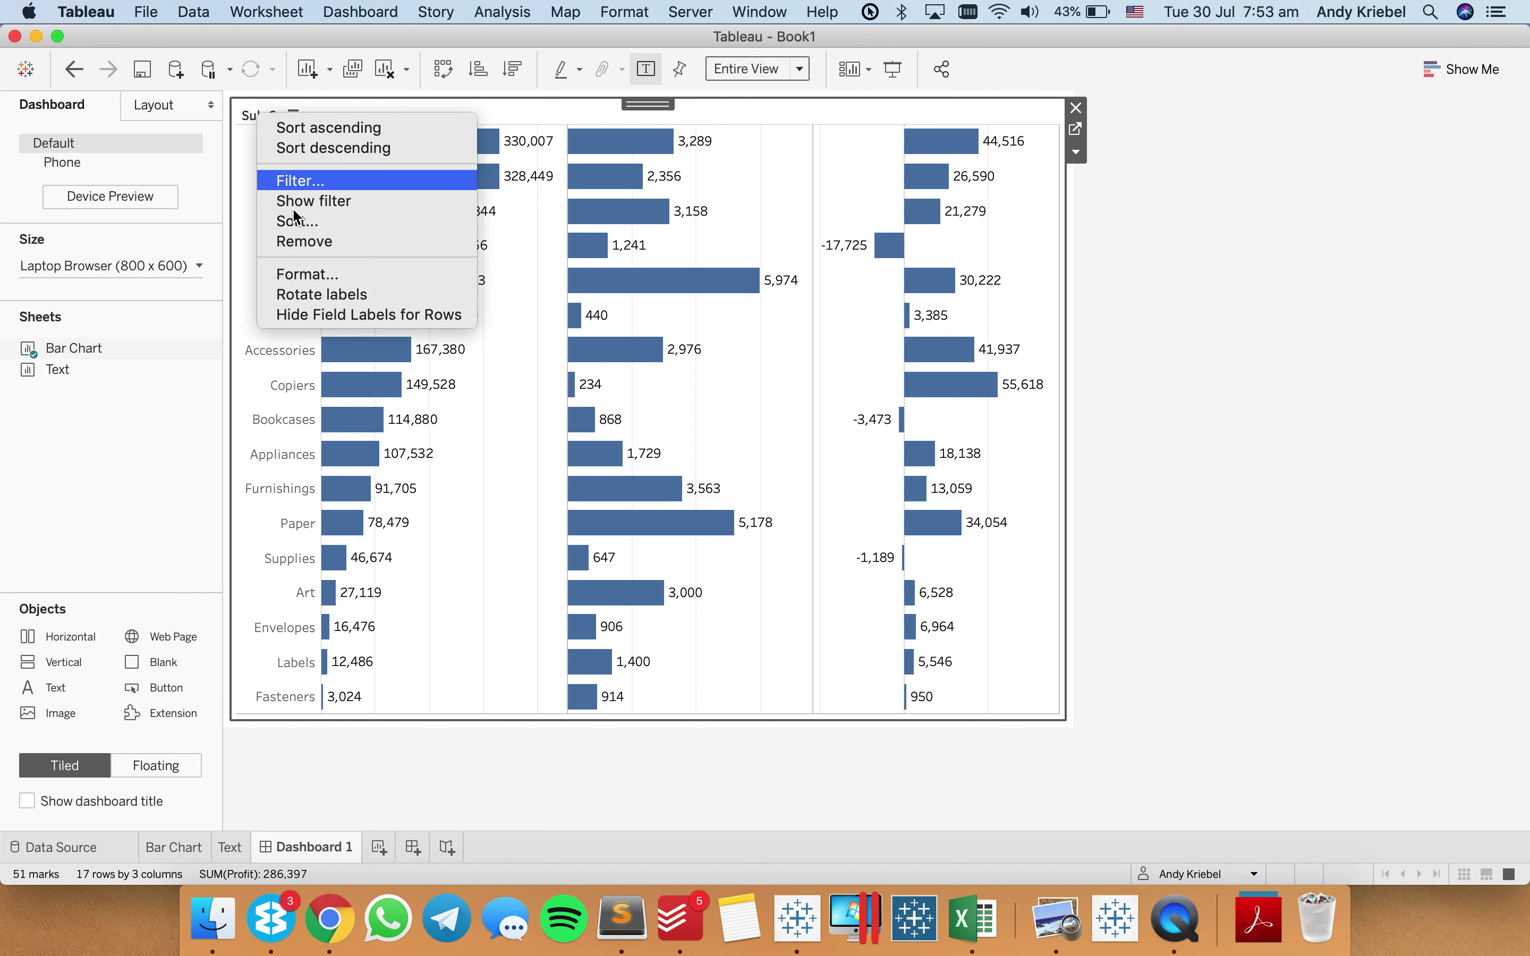
left_click(311, 316)
left_click(143, 393)
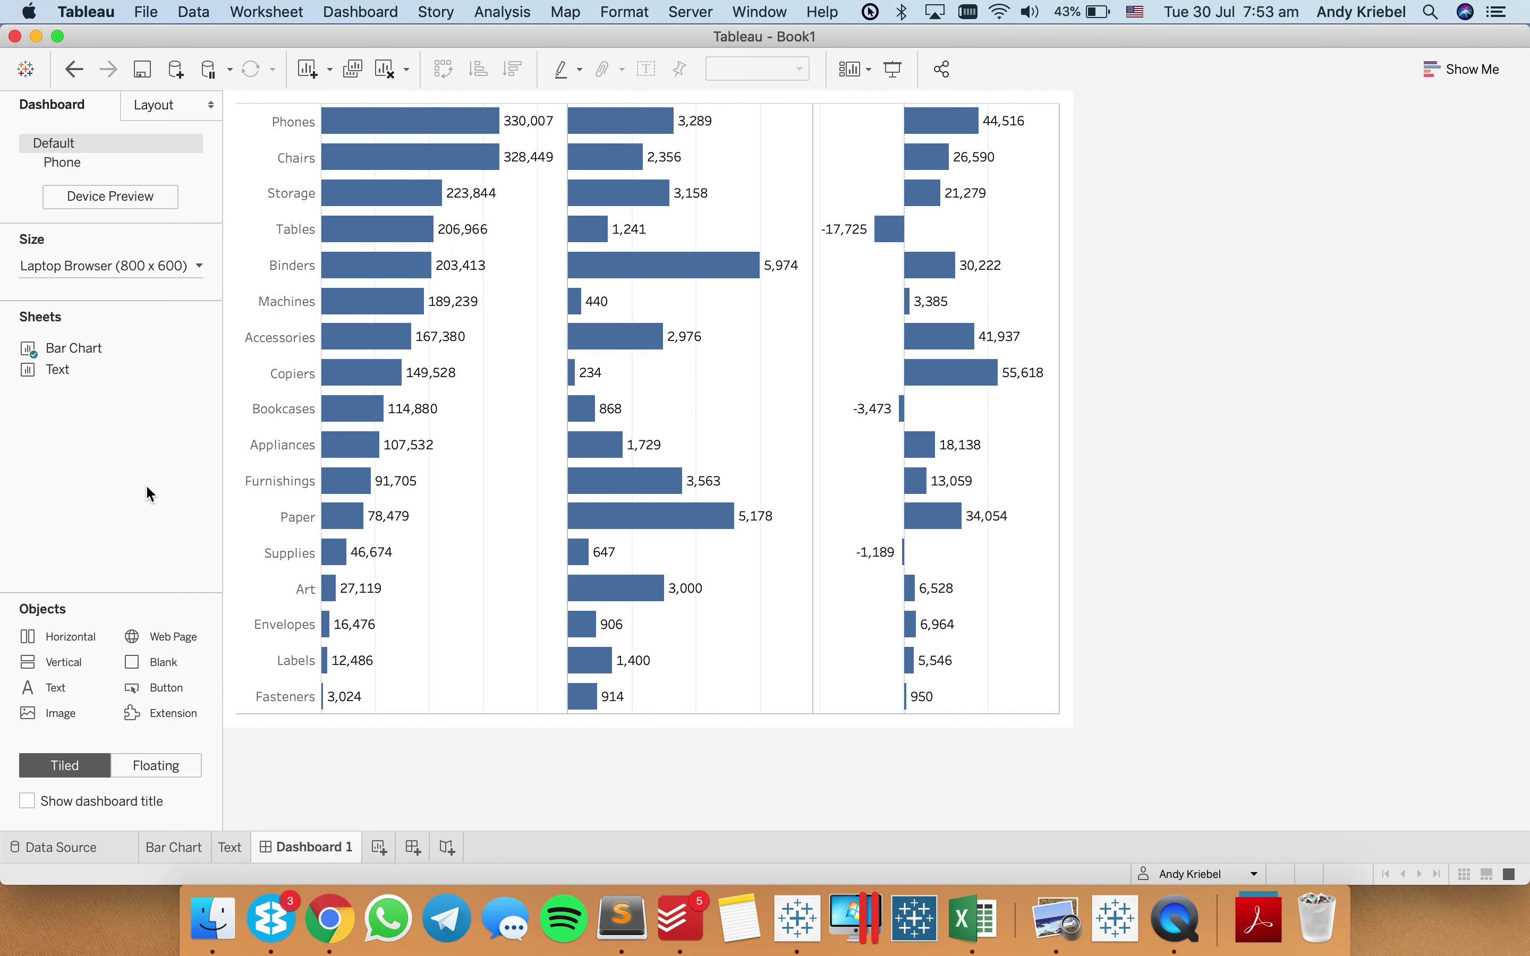
left_click_drag(69, 369, 494, 122)
Hide the Text sheet's title, fit it to Entire View, and shrink it to a thin strip.
right_click(422, 127)
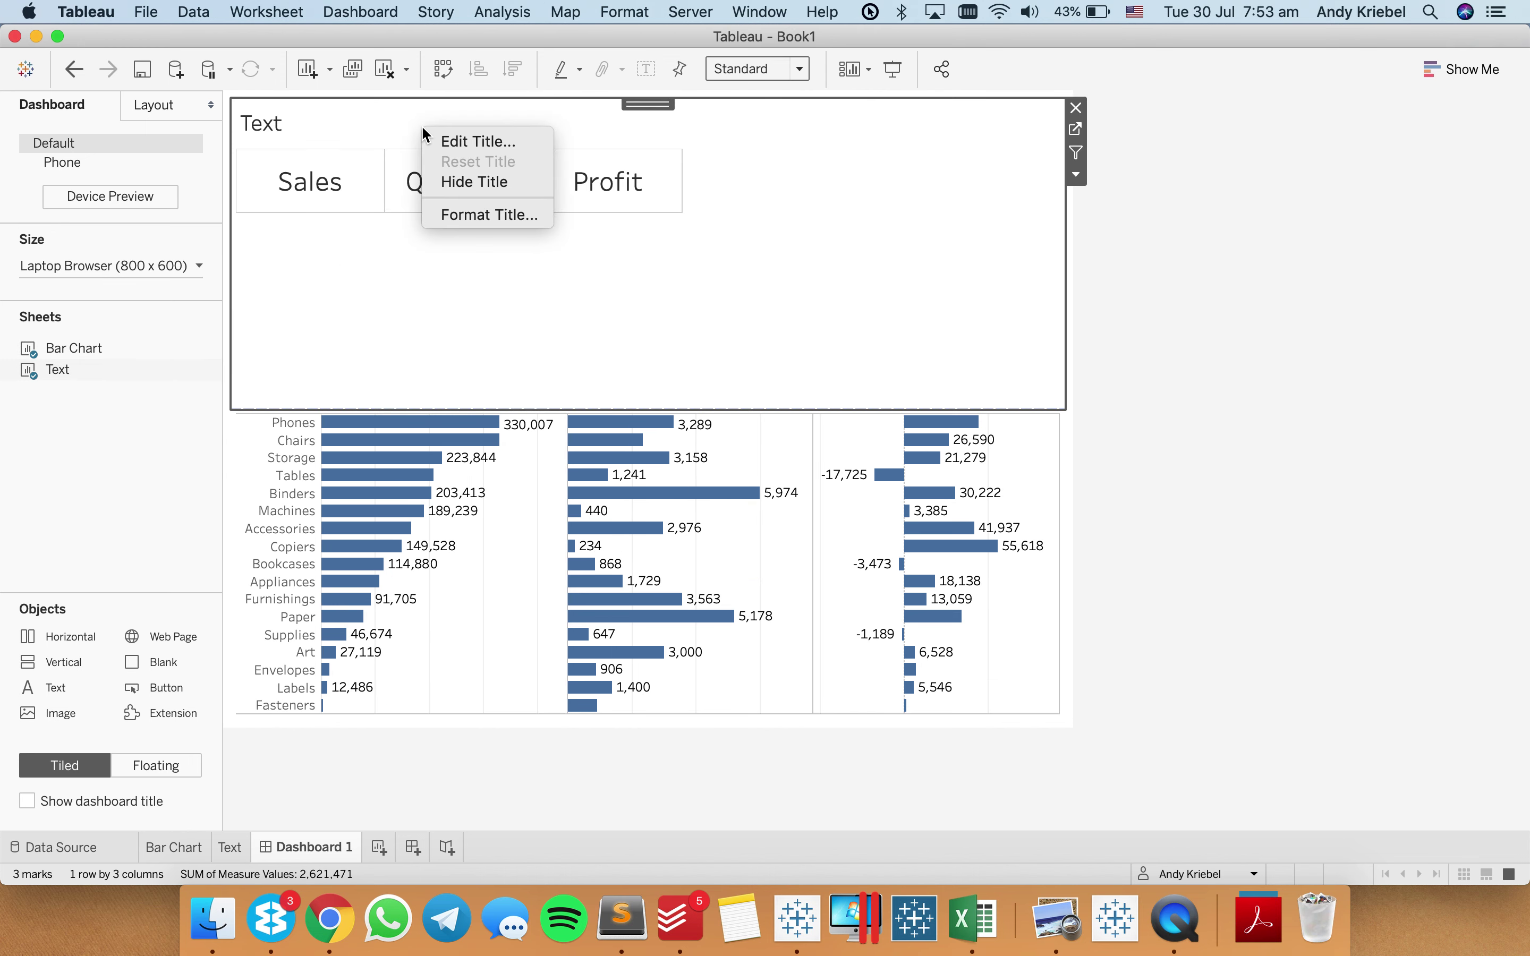
left_click(476, 182)
left_click(755, 69)
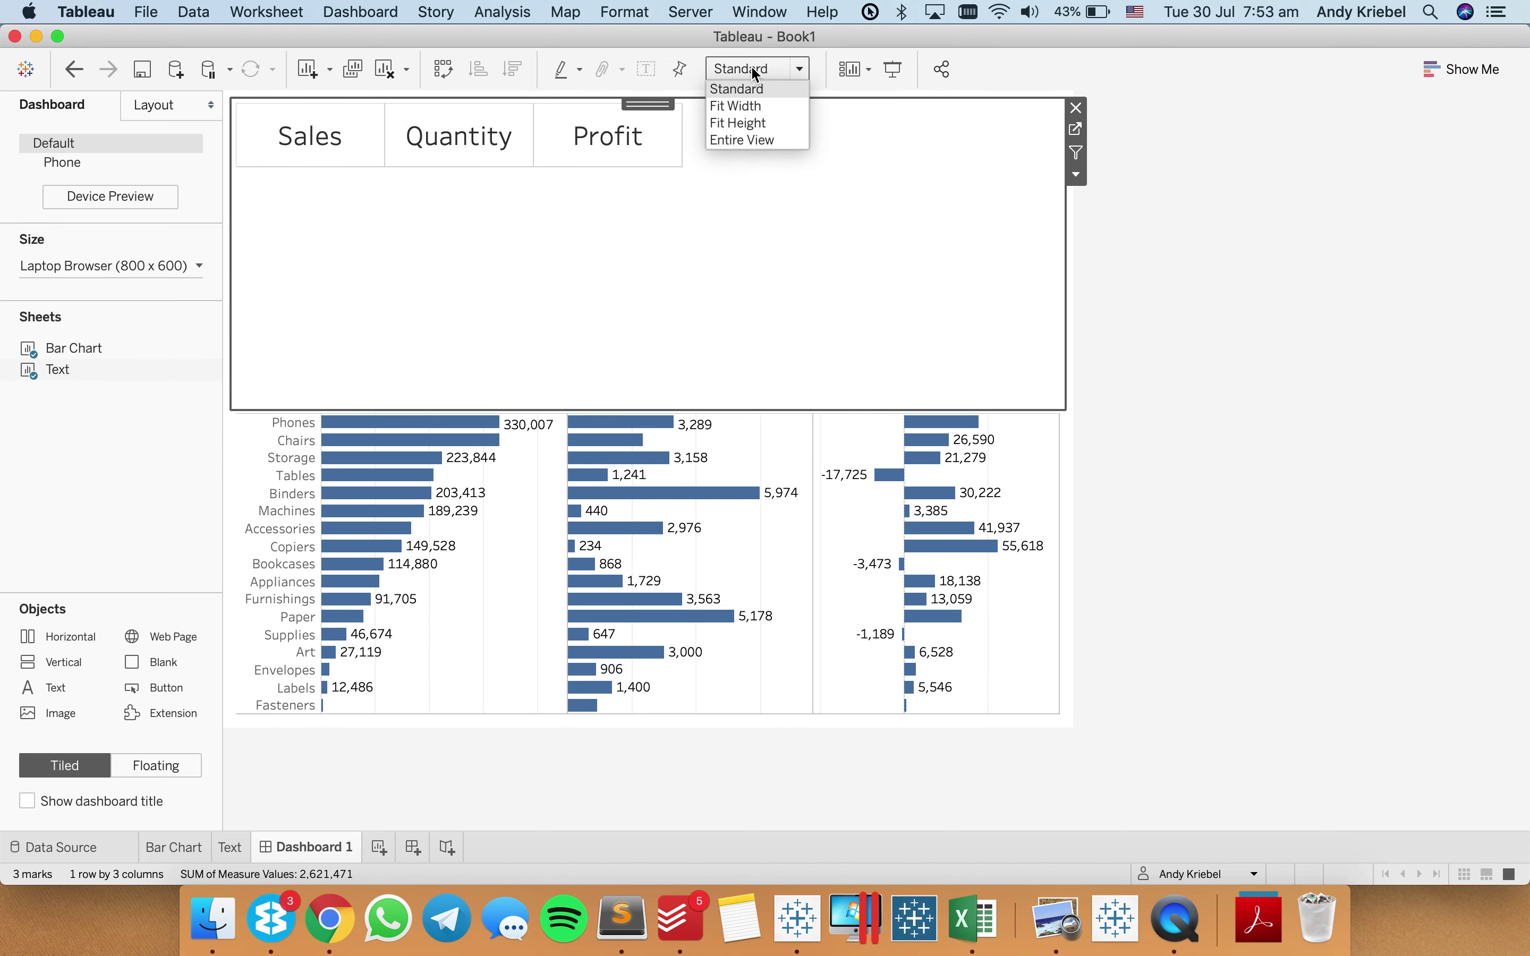
left_click(763, 140)
left_click_drag(722, 409, 719, 162)
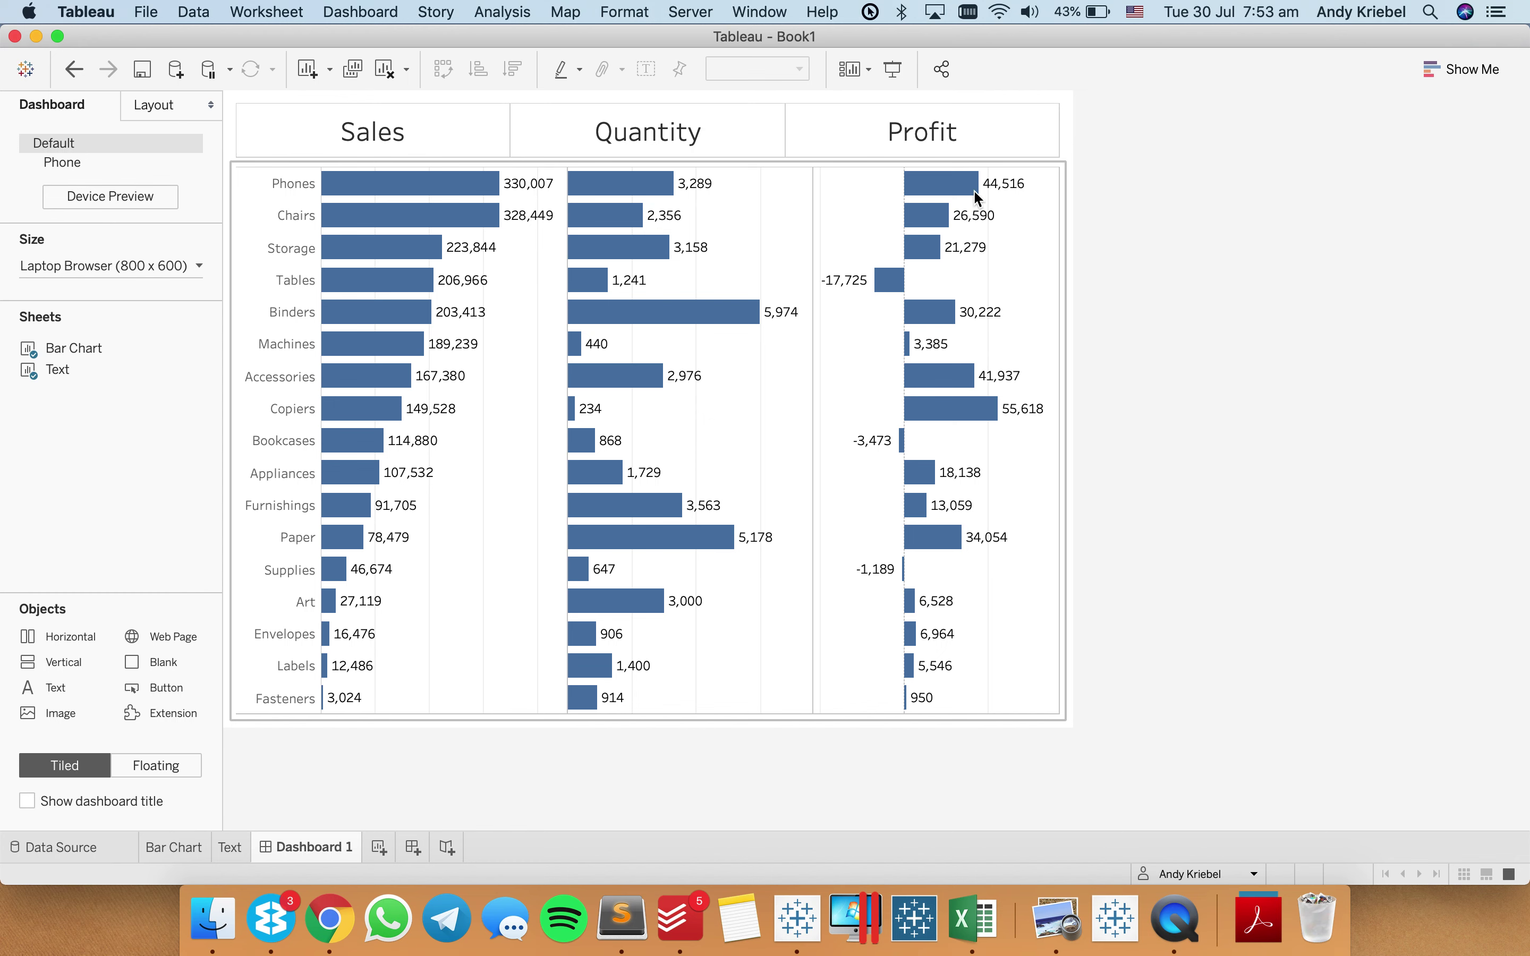
Add a blank "" calculation to Rows on the Text sheet and hide its field label.
left_click(233, 847)
double_click(758, 110)
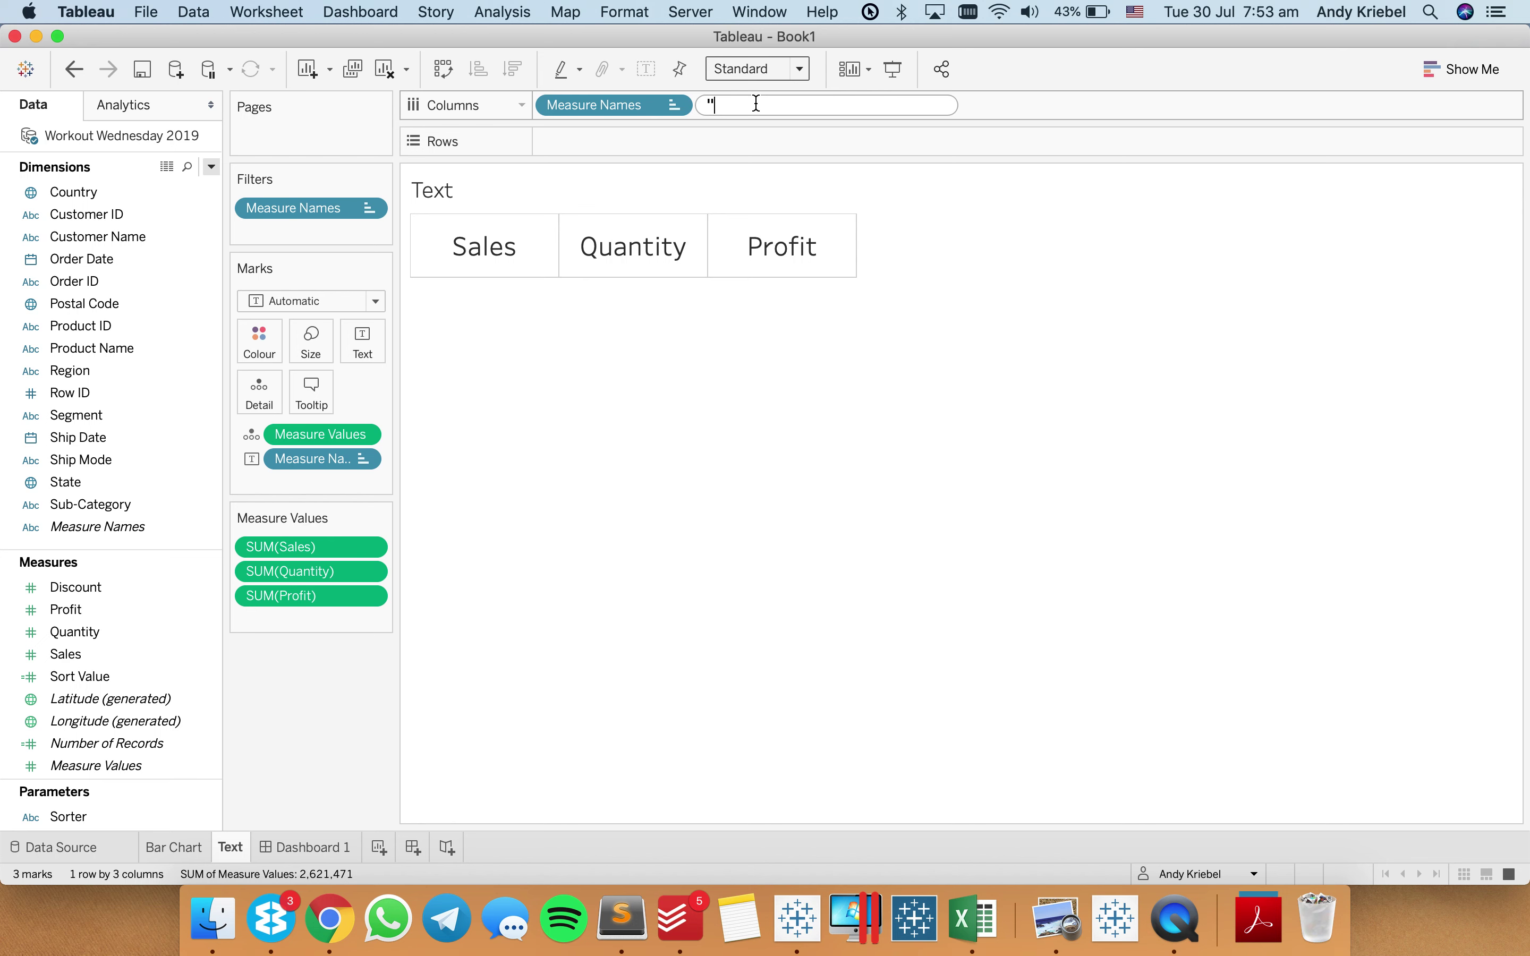
key("Return")
left_click_drag(732, 105, 548, 103)
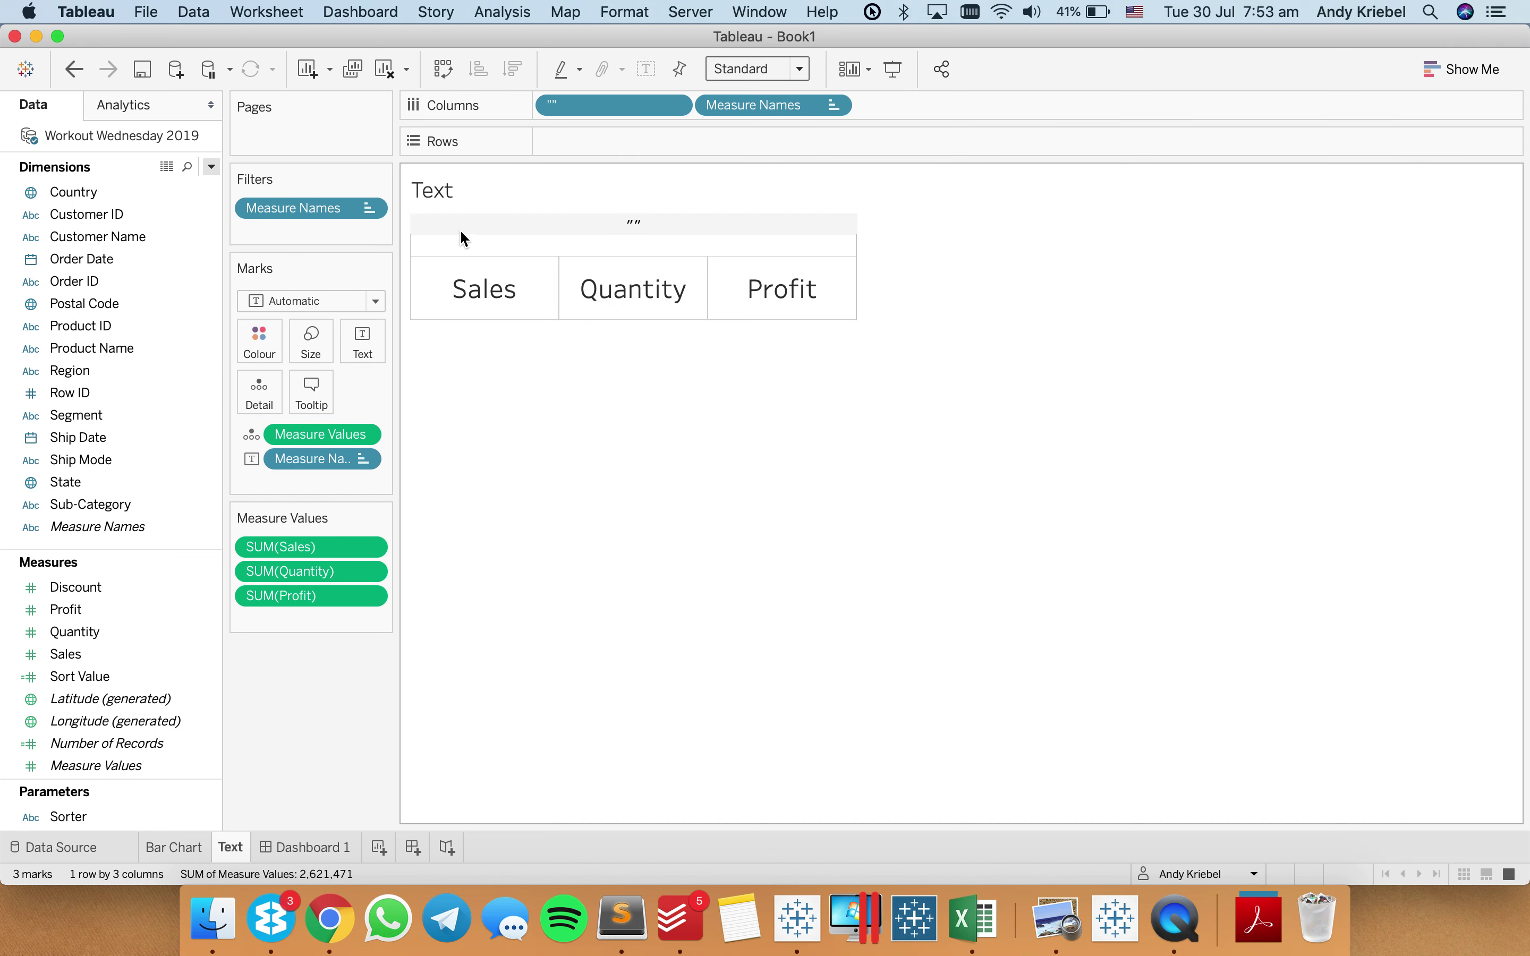
left_click_drag(588, 105, 588, 141)
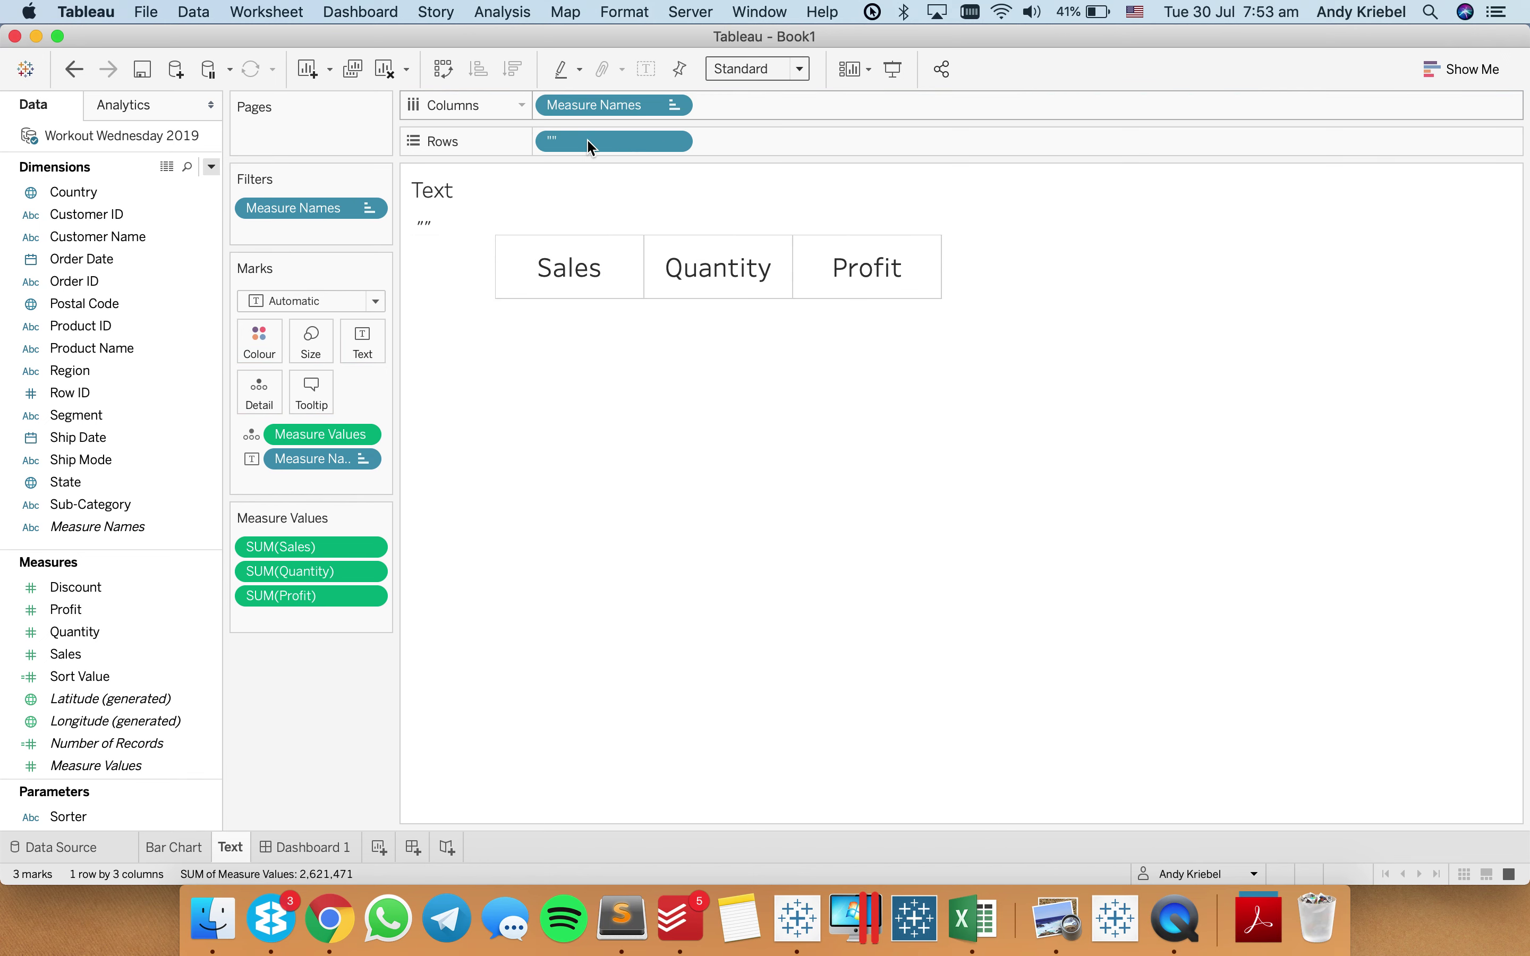
right_click(435, 228)
left_click(487, 428)
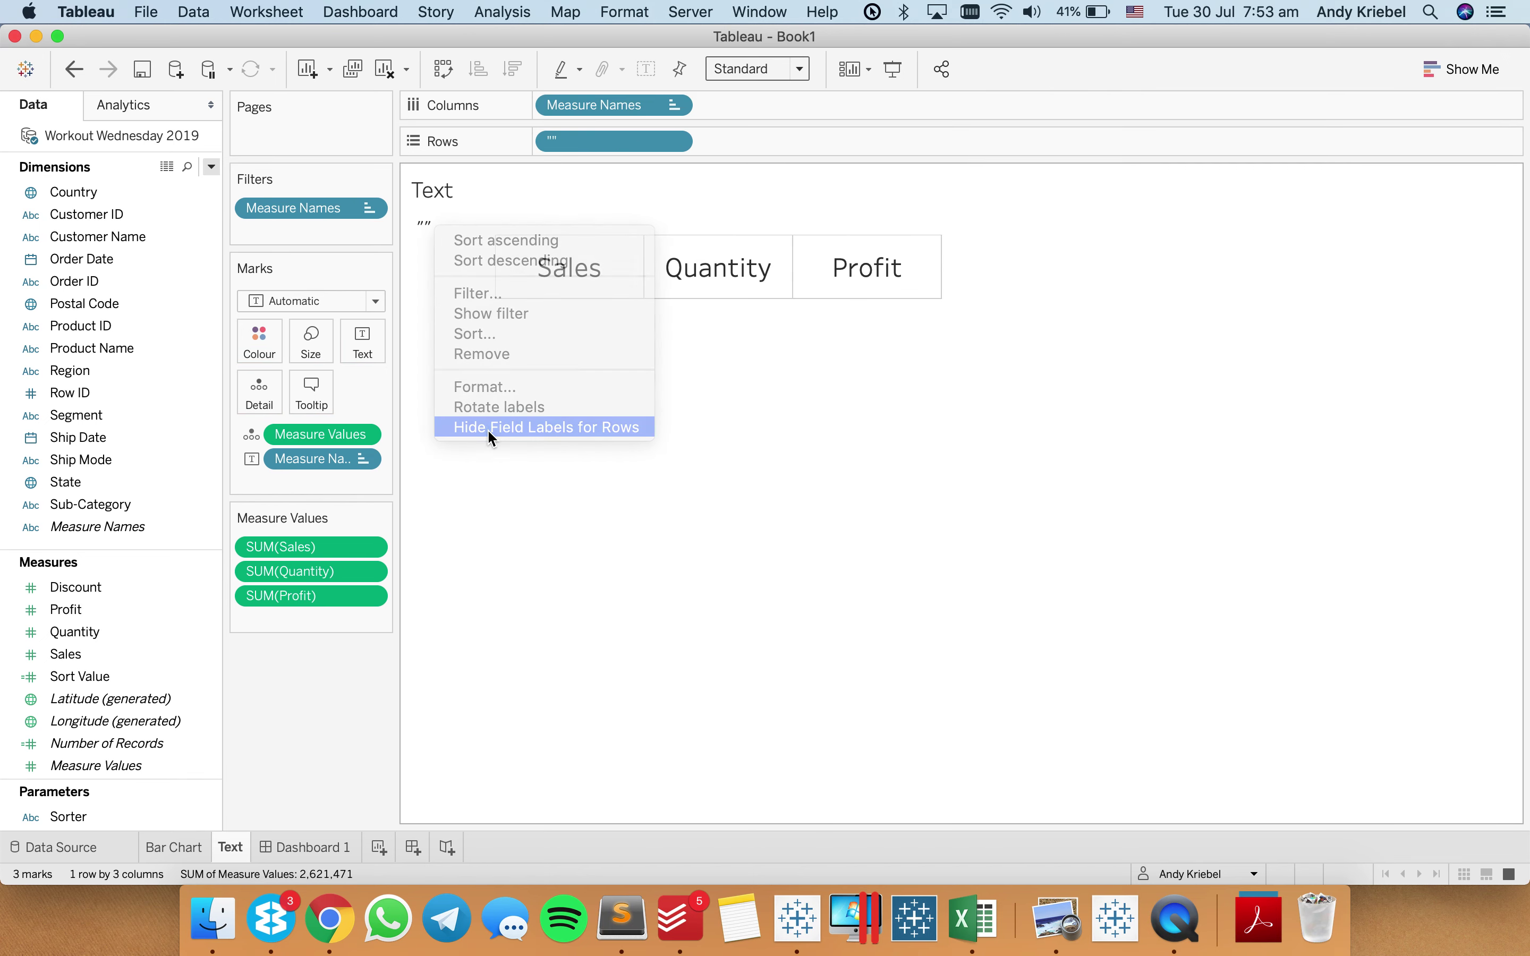
left_click(308, 844)
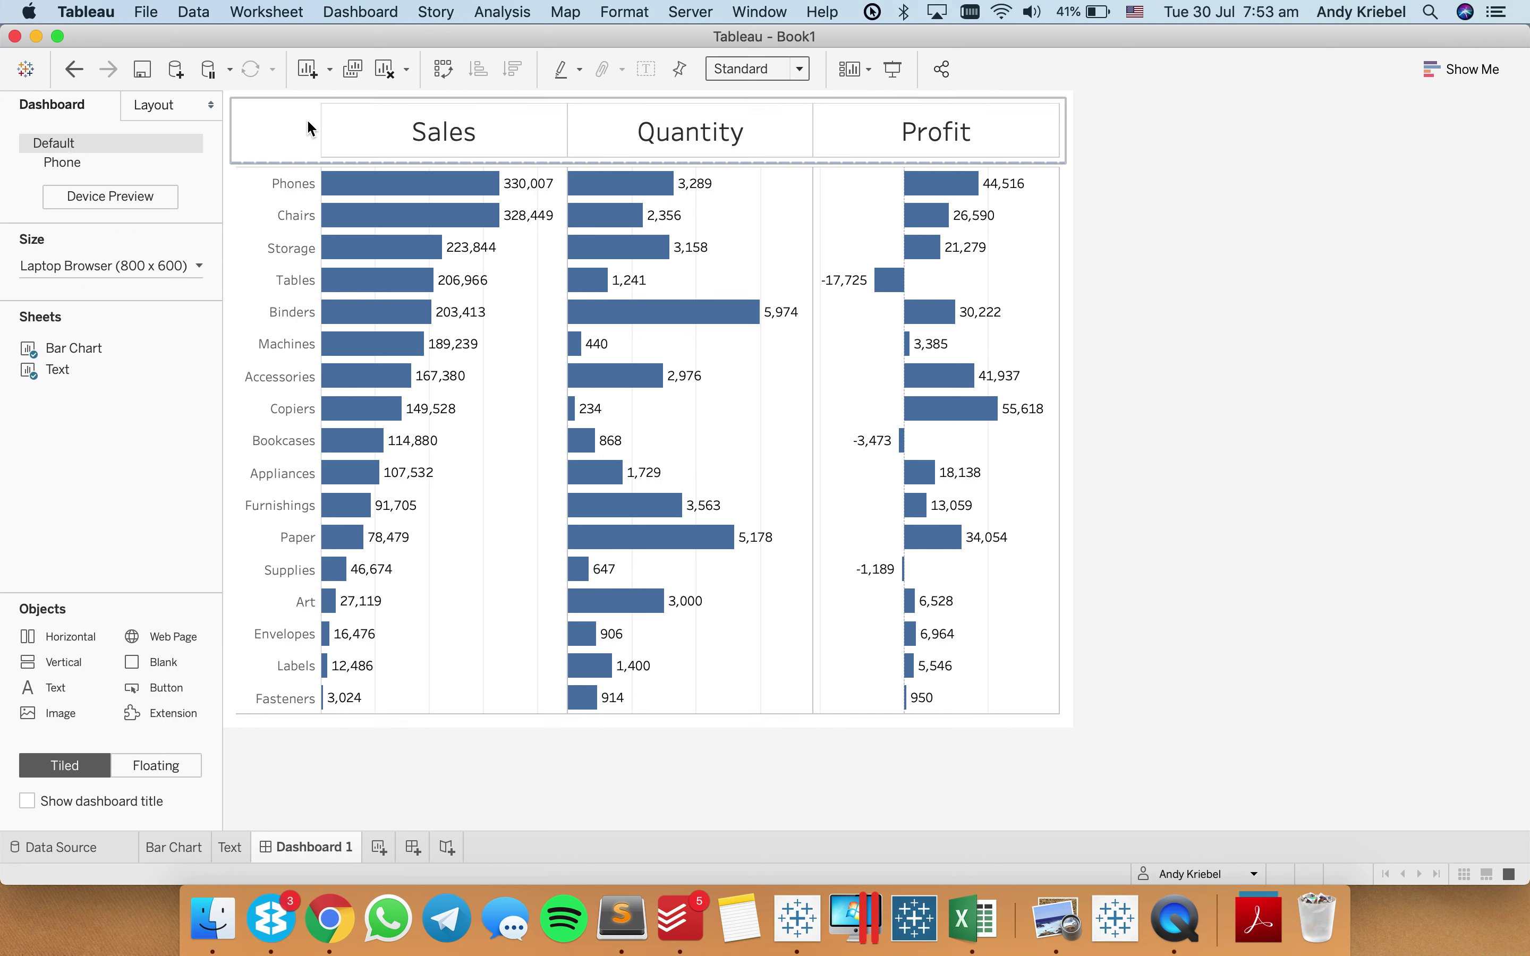
Widen the bar chart's row-header column so bars align under Sales, Quantity and Profit.
left_click(322, 127)
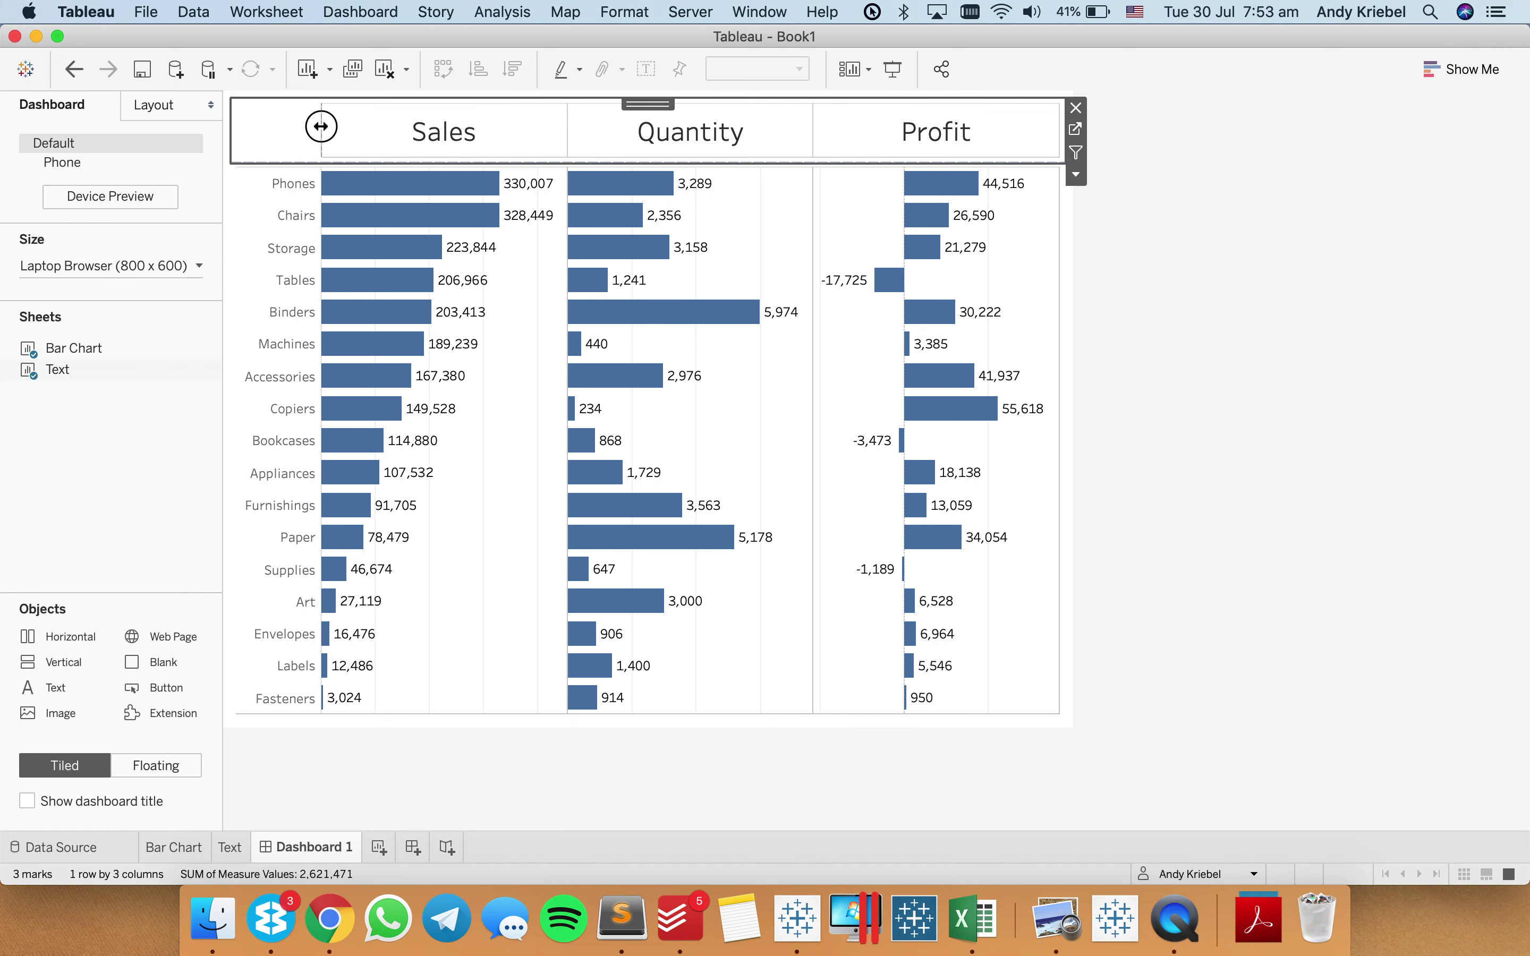
left_click(319, 188)
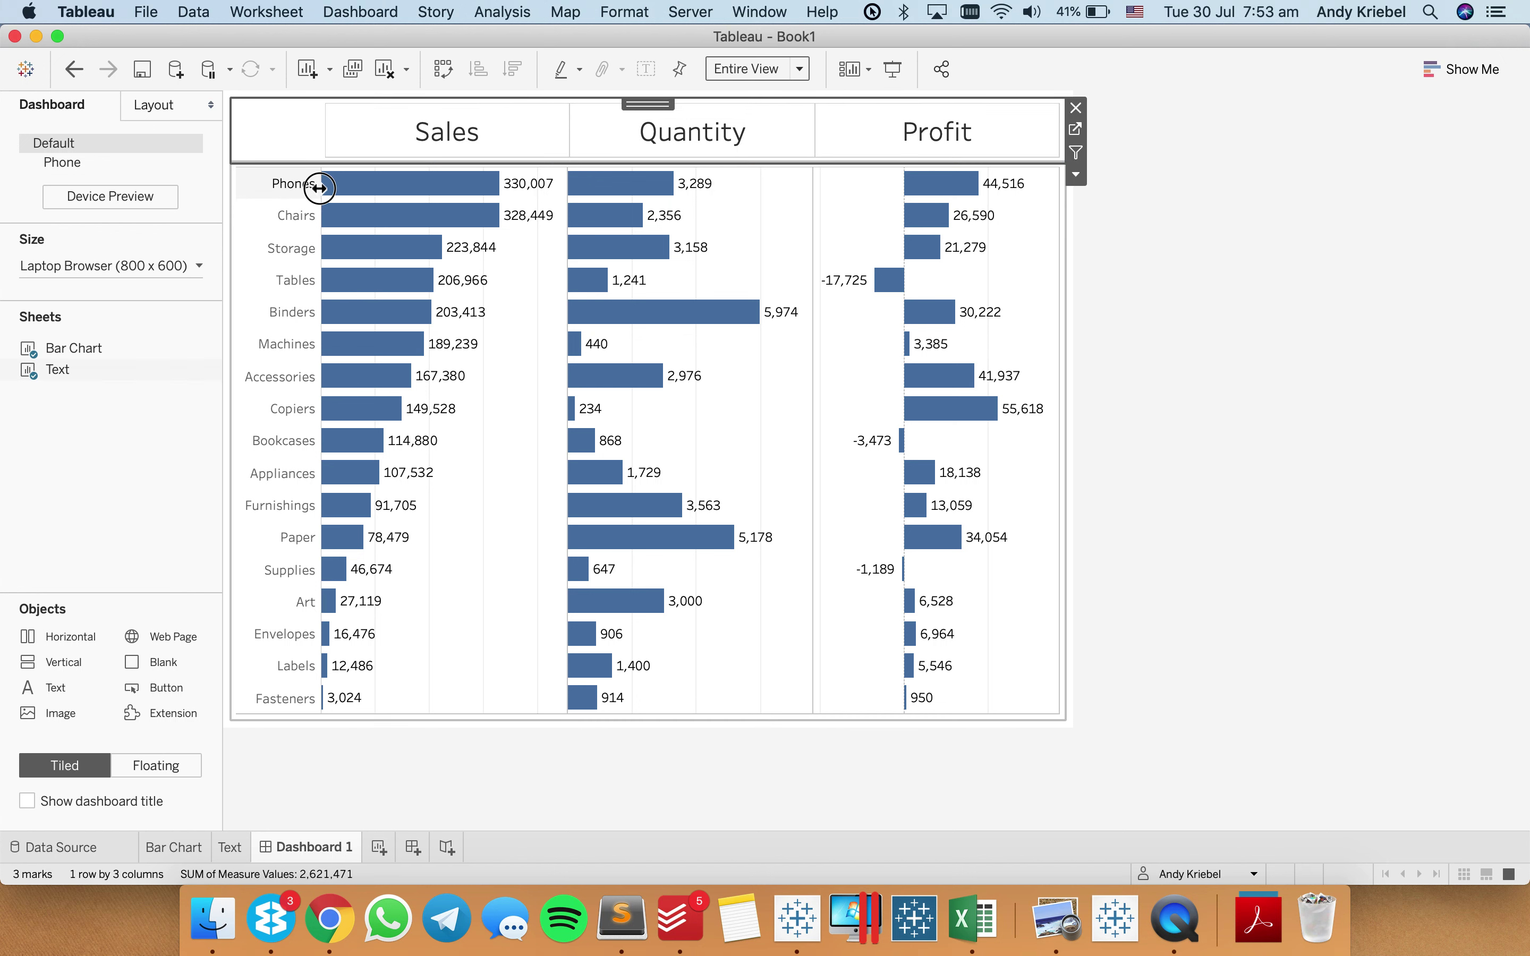
left_click_drag(320, 188, 324, 189)
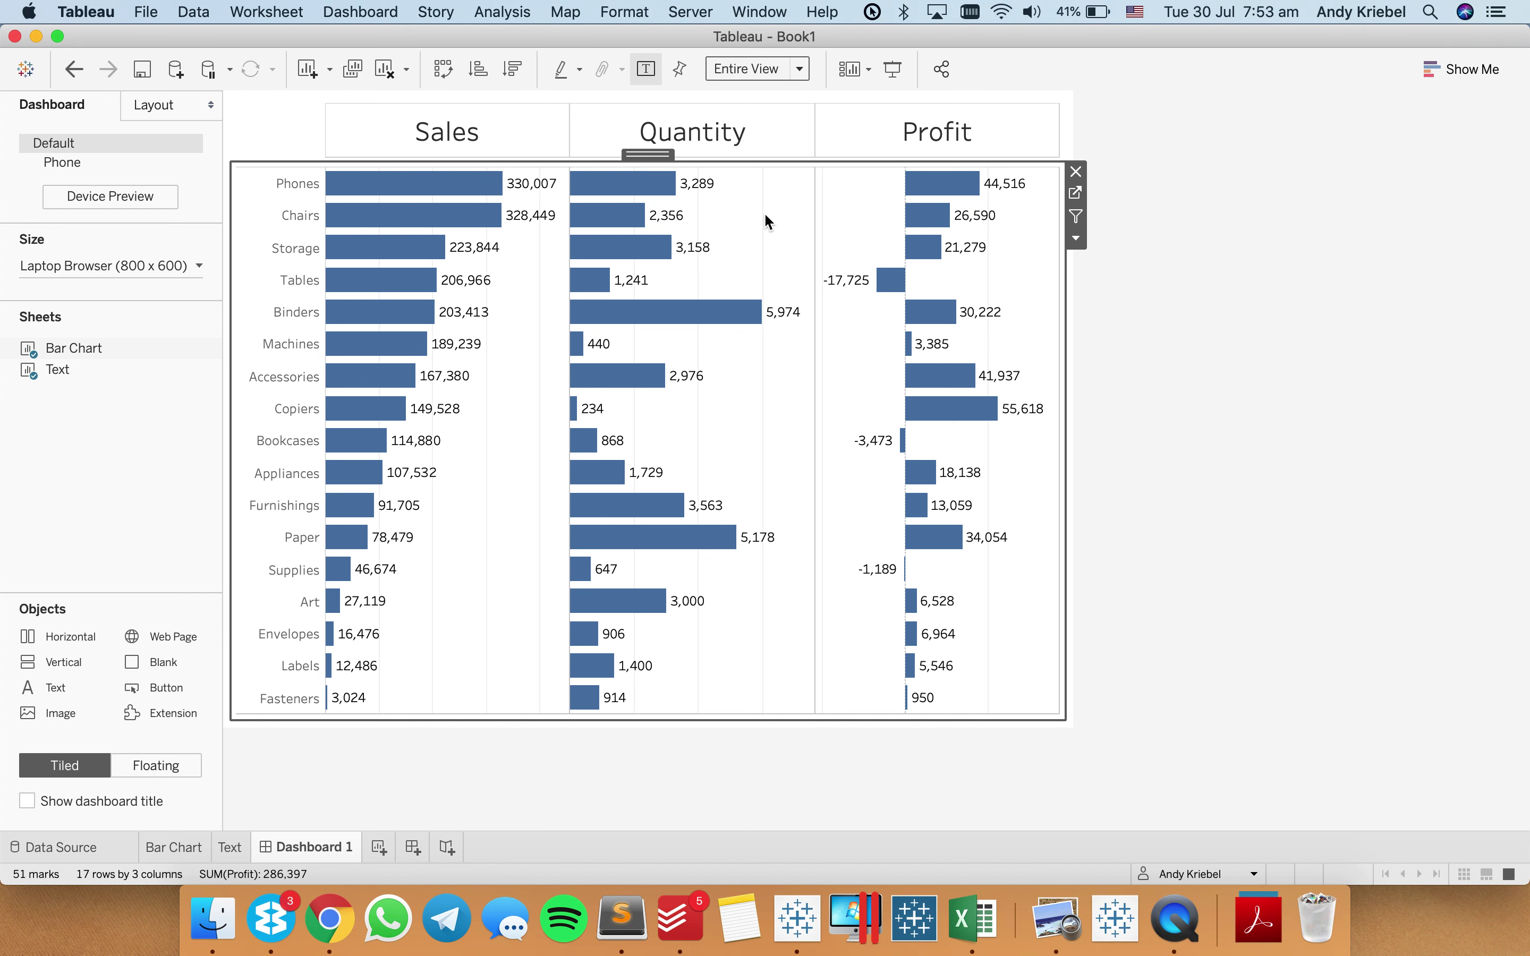
left_click(1314, 317)
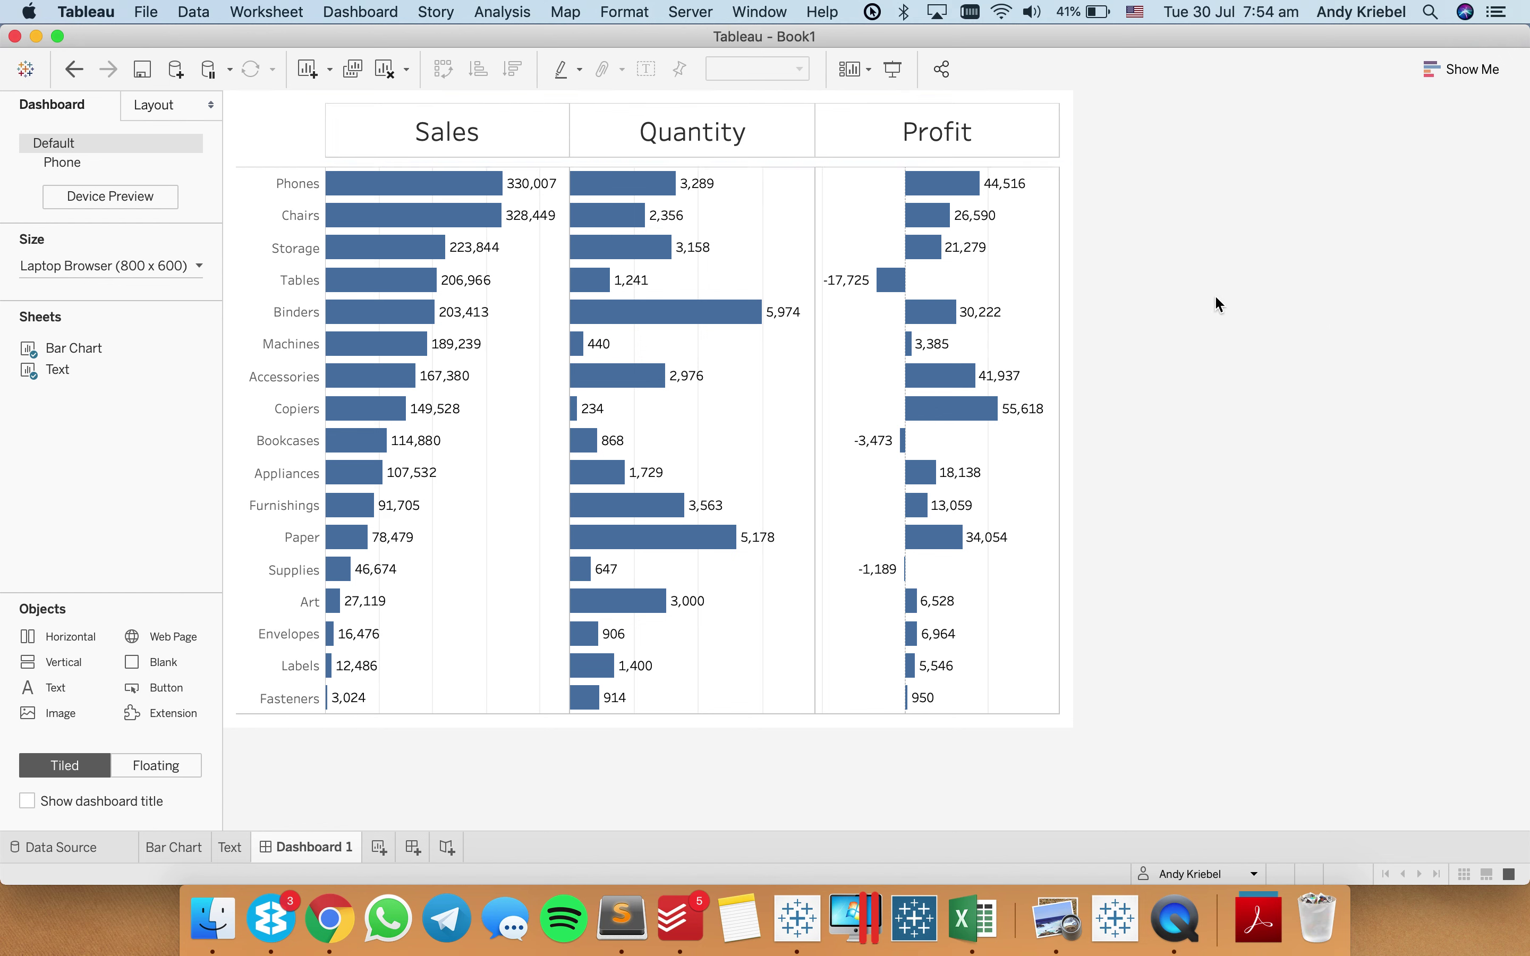
Add a Change Parameter dashboard action named 'Update Sort Parameter'.
left_click(342, 20)
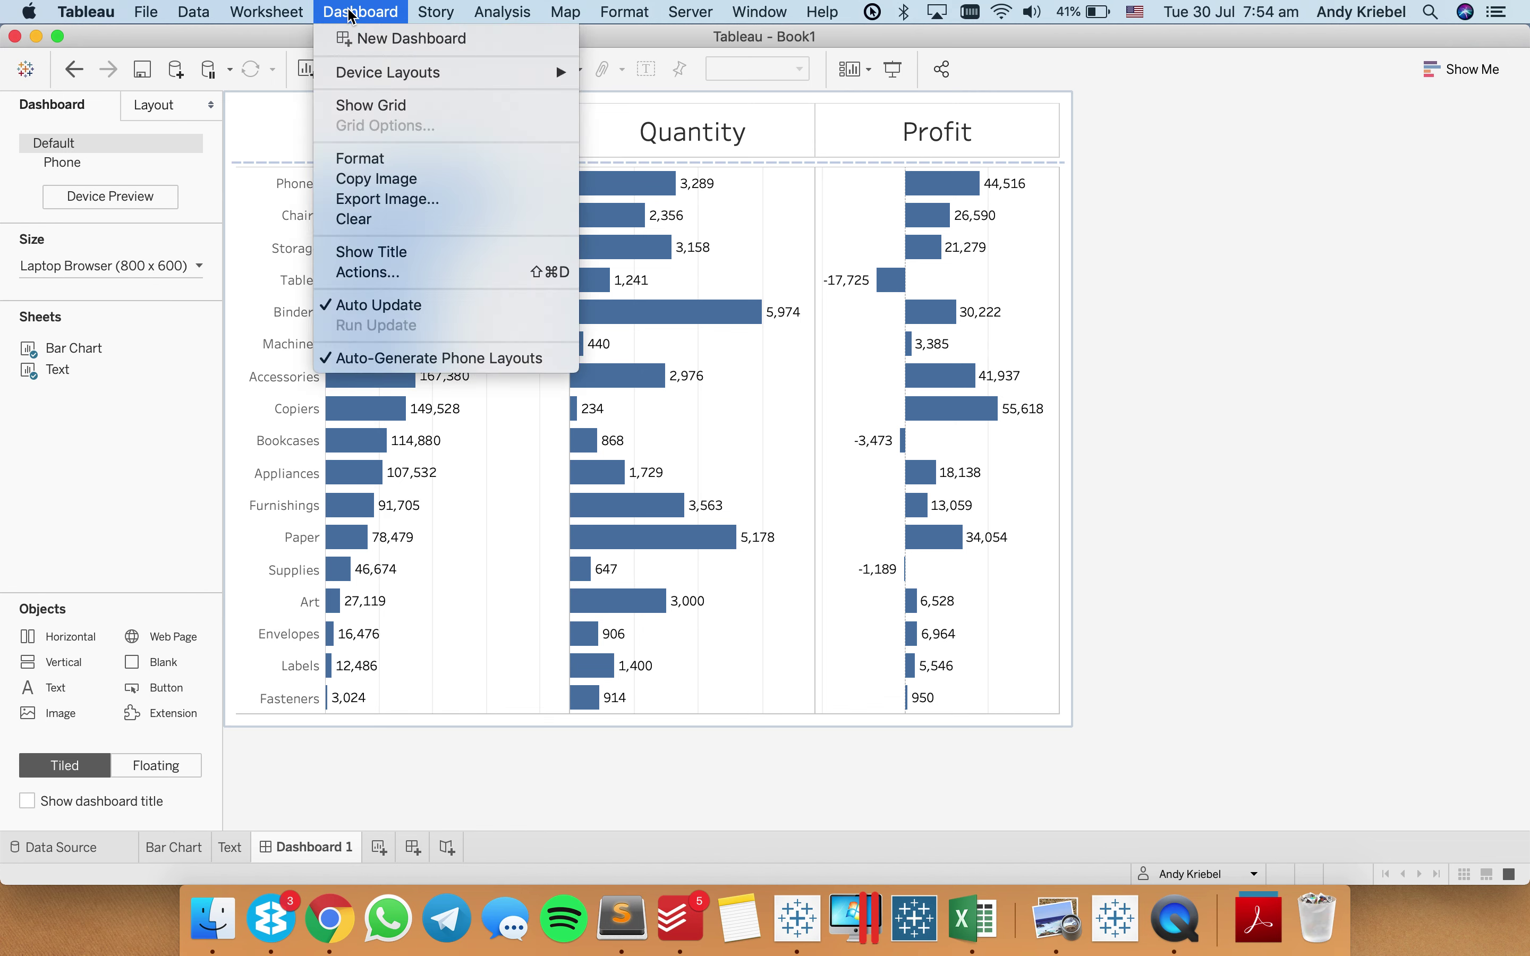
left_click(379, 272)
left_click(613, 507)
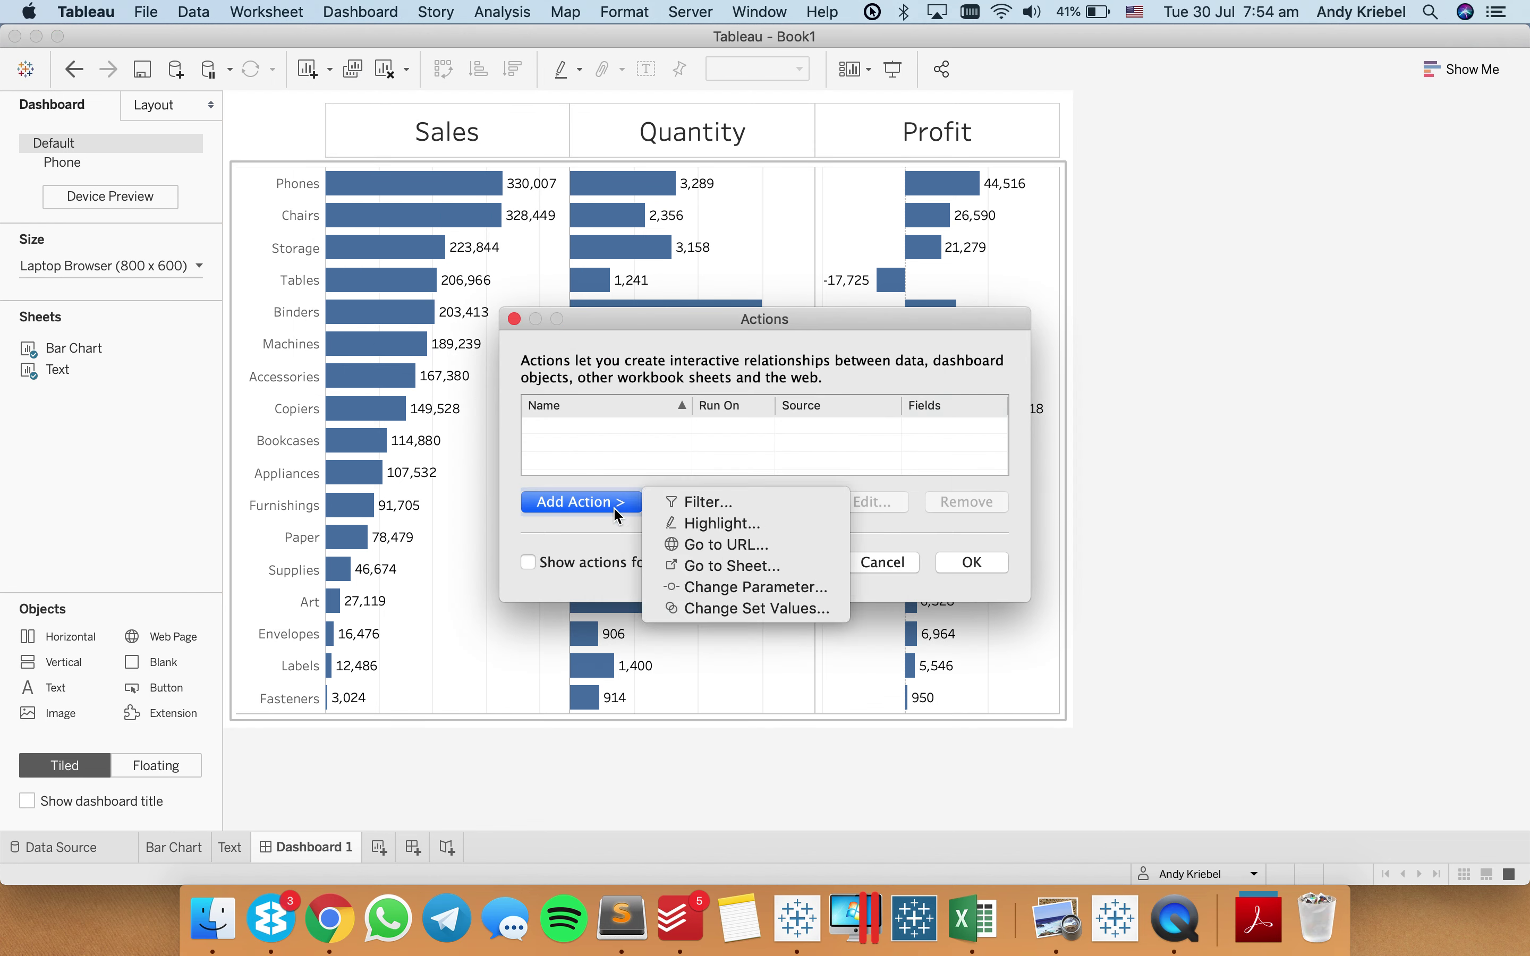
left_click(705, 591)
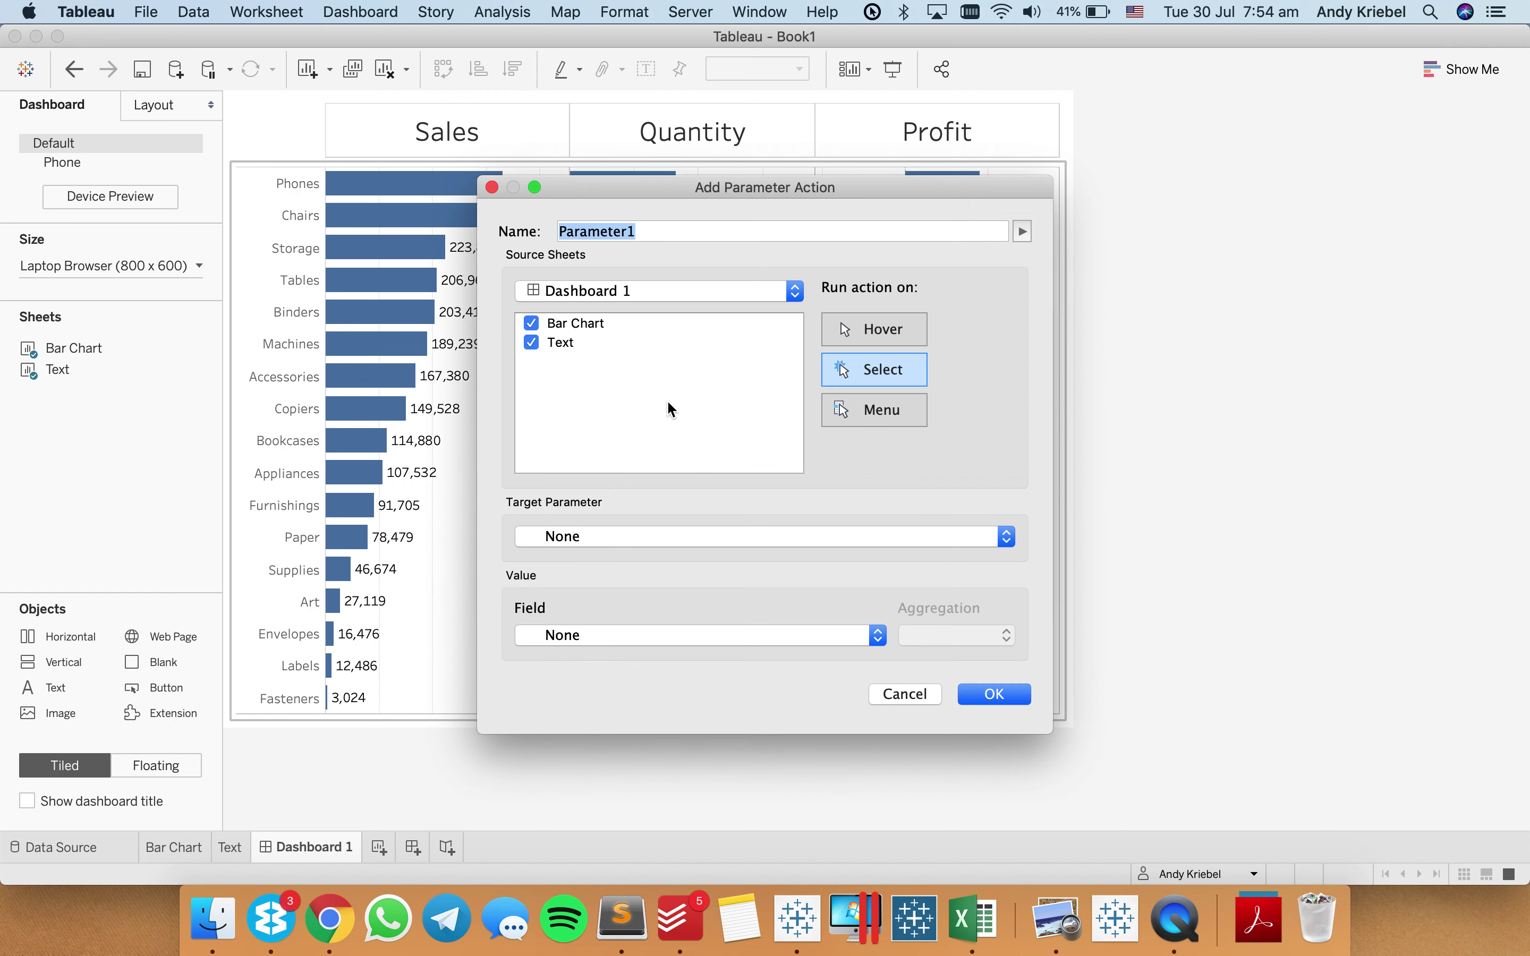
type("Update Srt")
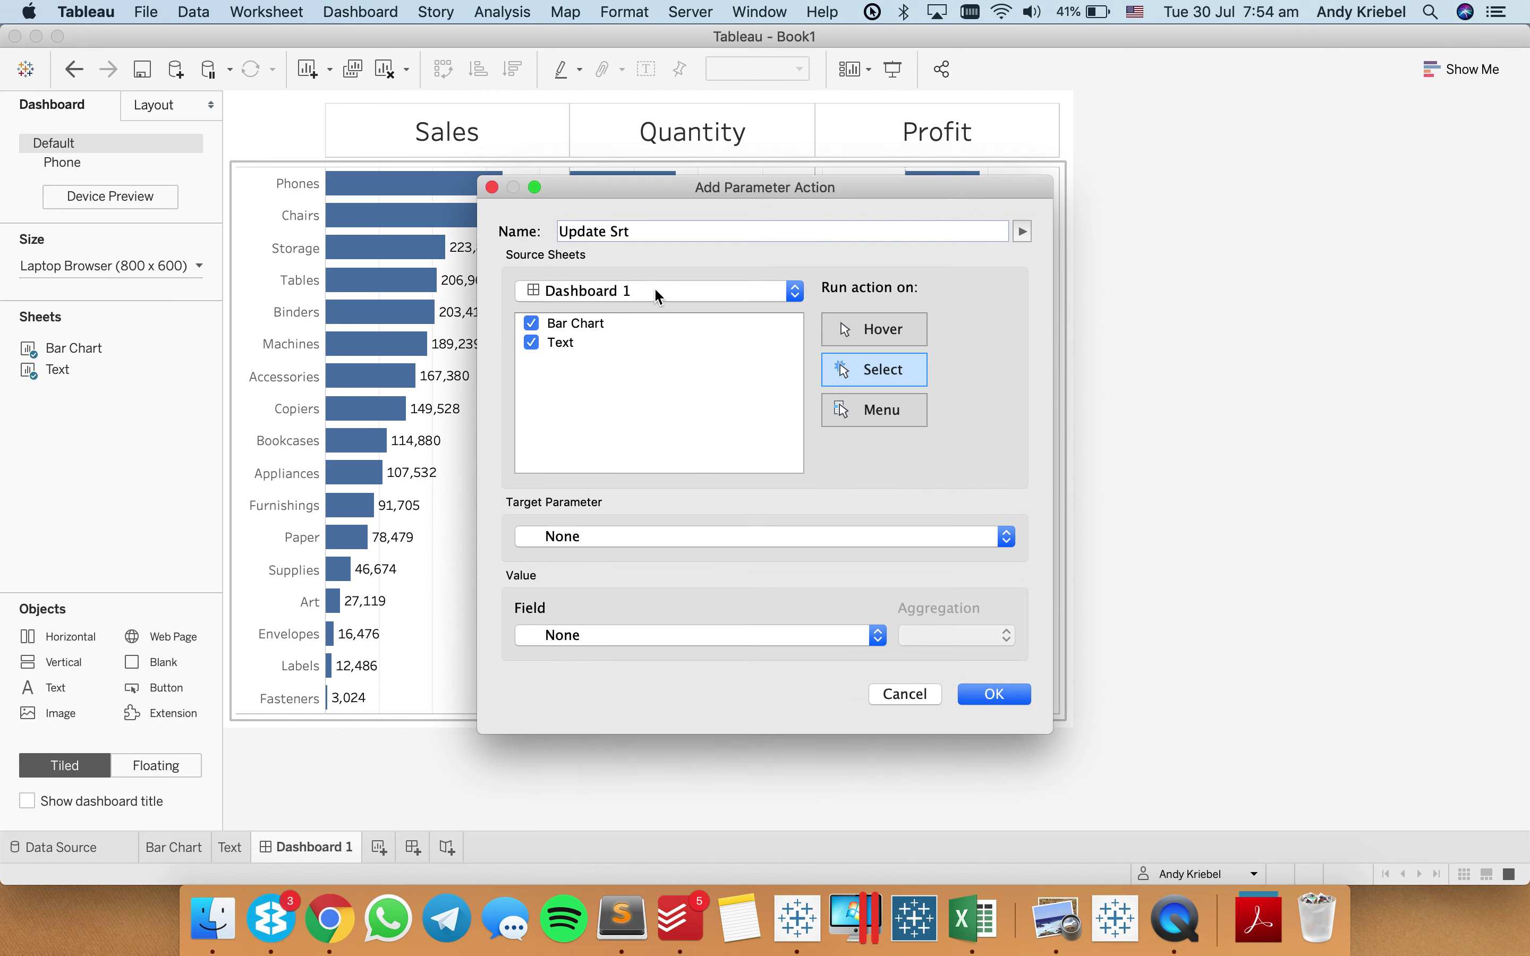
key("BackSpace")
key("BackSpace")
type("Parameter")
Set the action to run on hover from Text only, targeting Sorter with Measure Names.
left_click(533, 323)
left_click(866, 323)
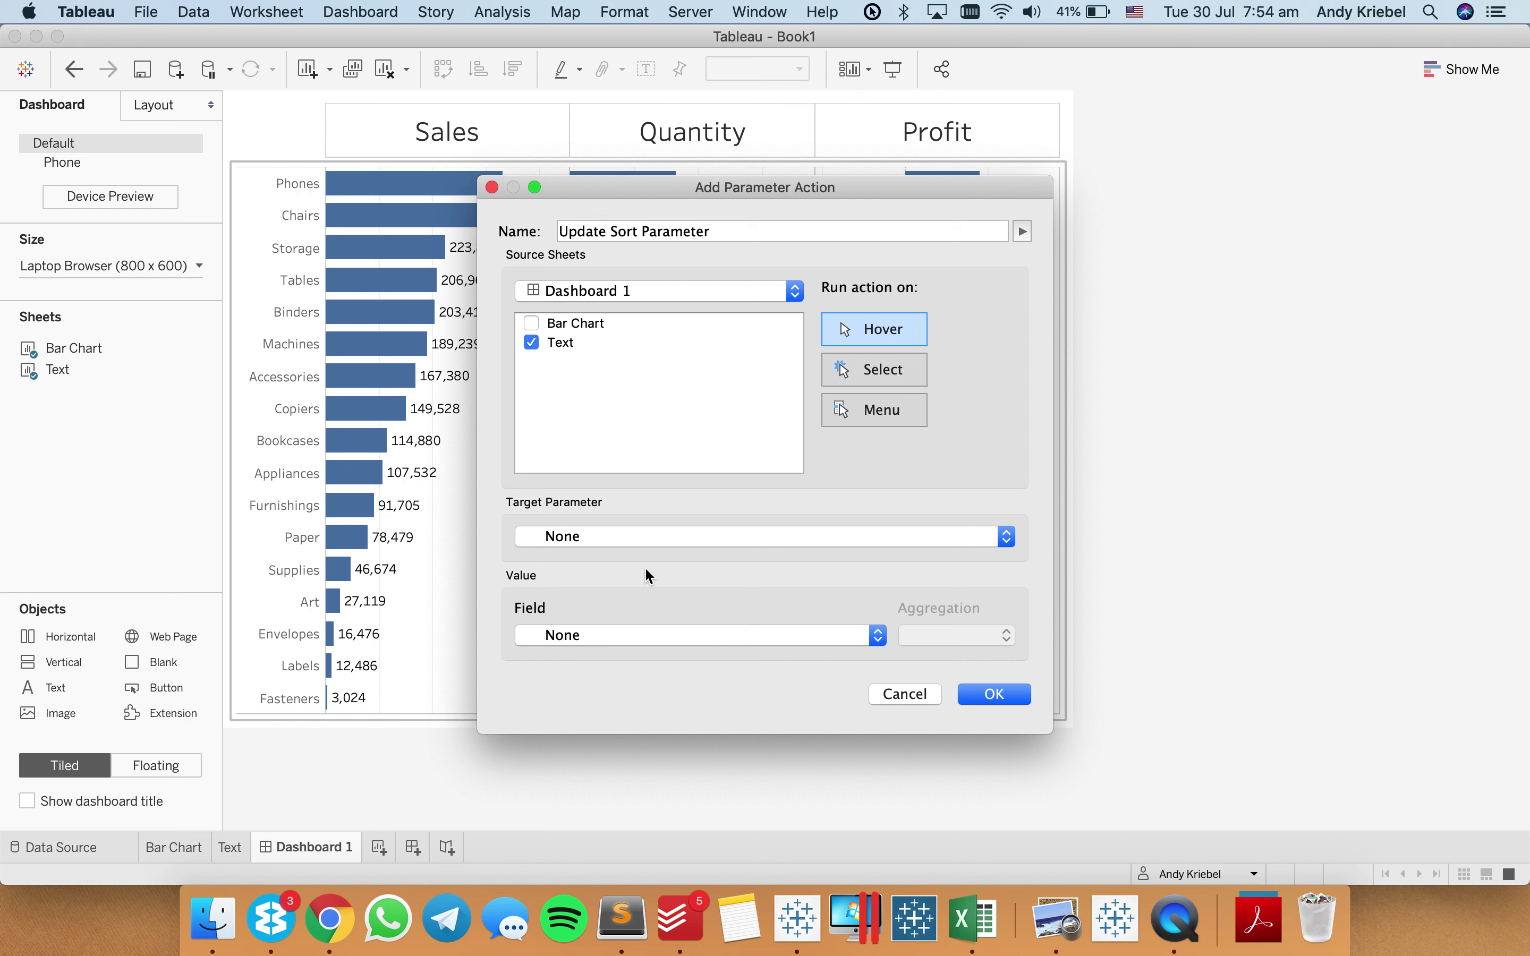
left_click(622, 537)
left_click(616, 562)
left_click(618, 635)
left_click(616, 682)
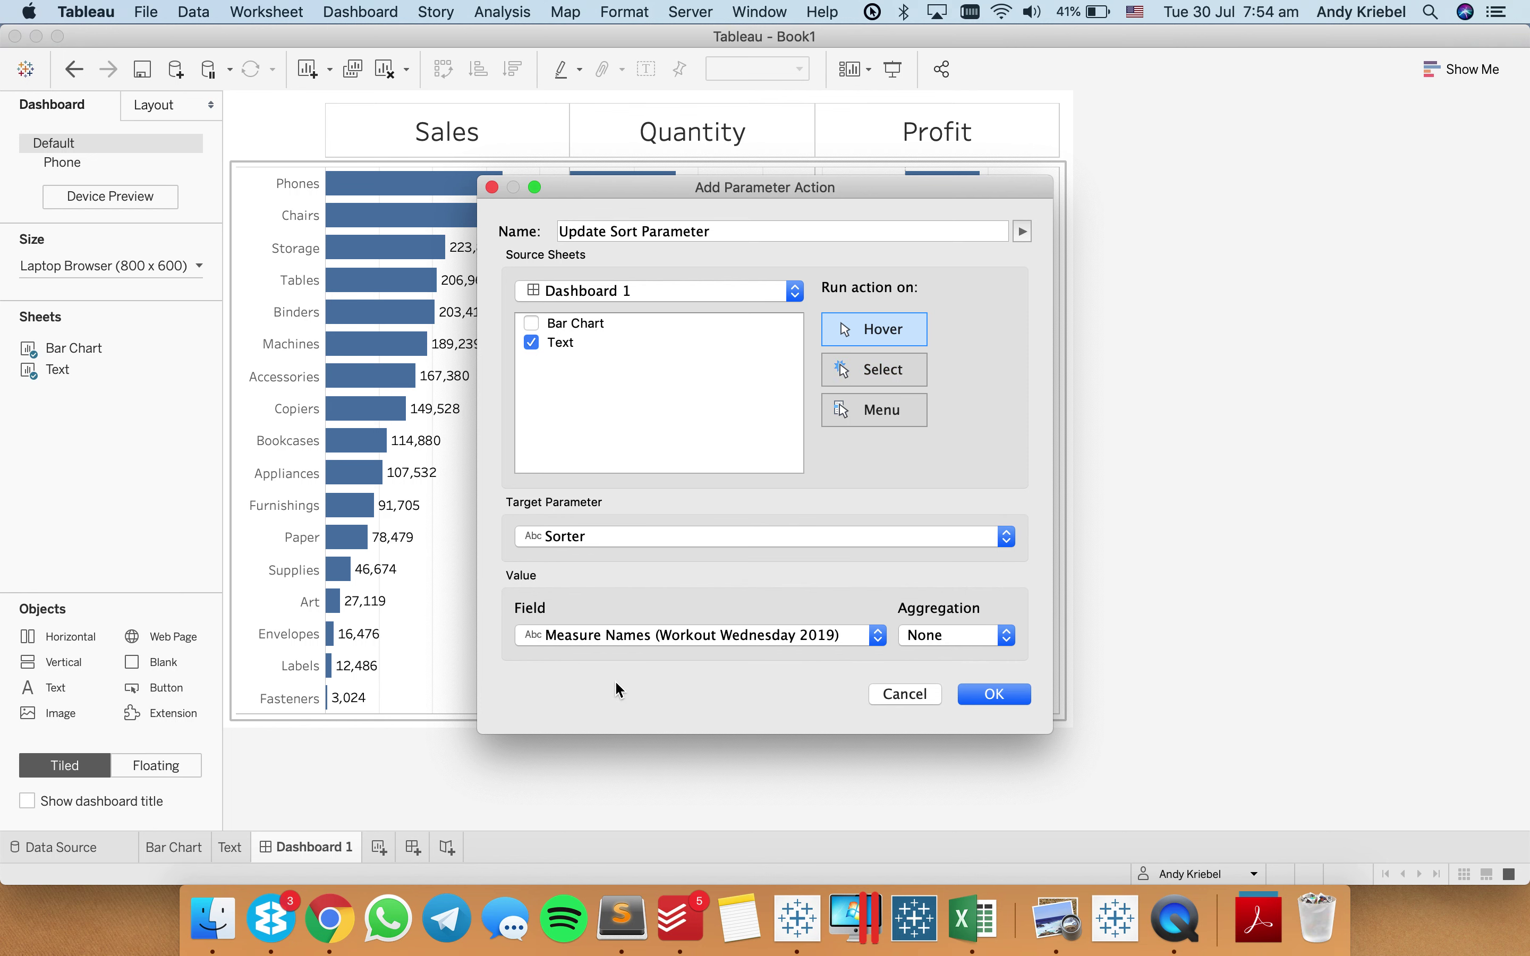
left_click(981, 694)
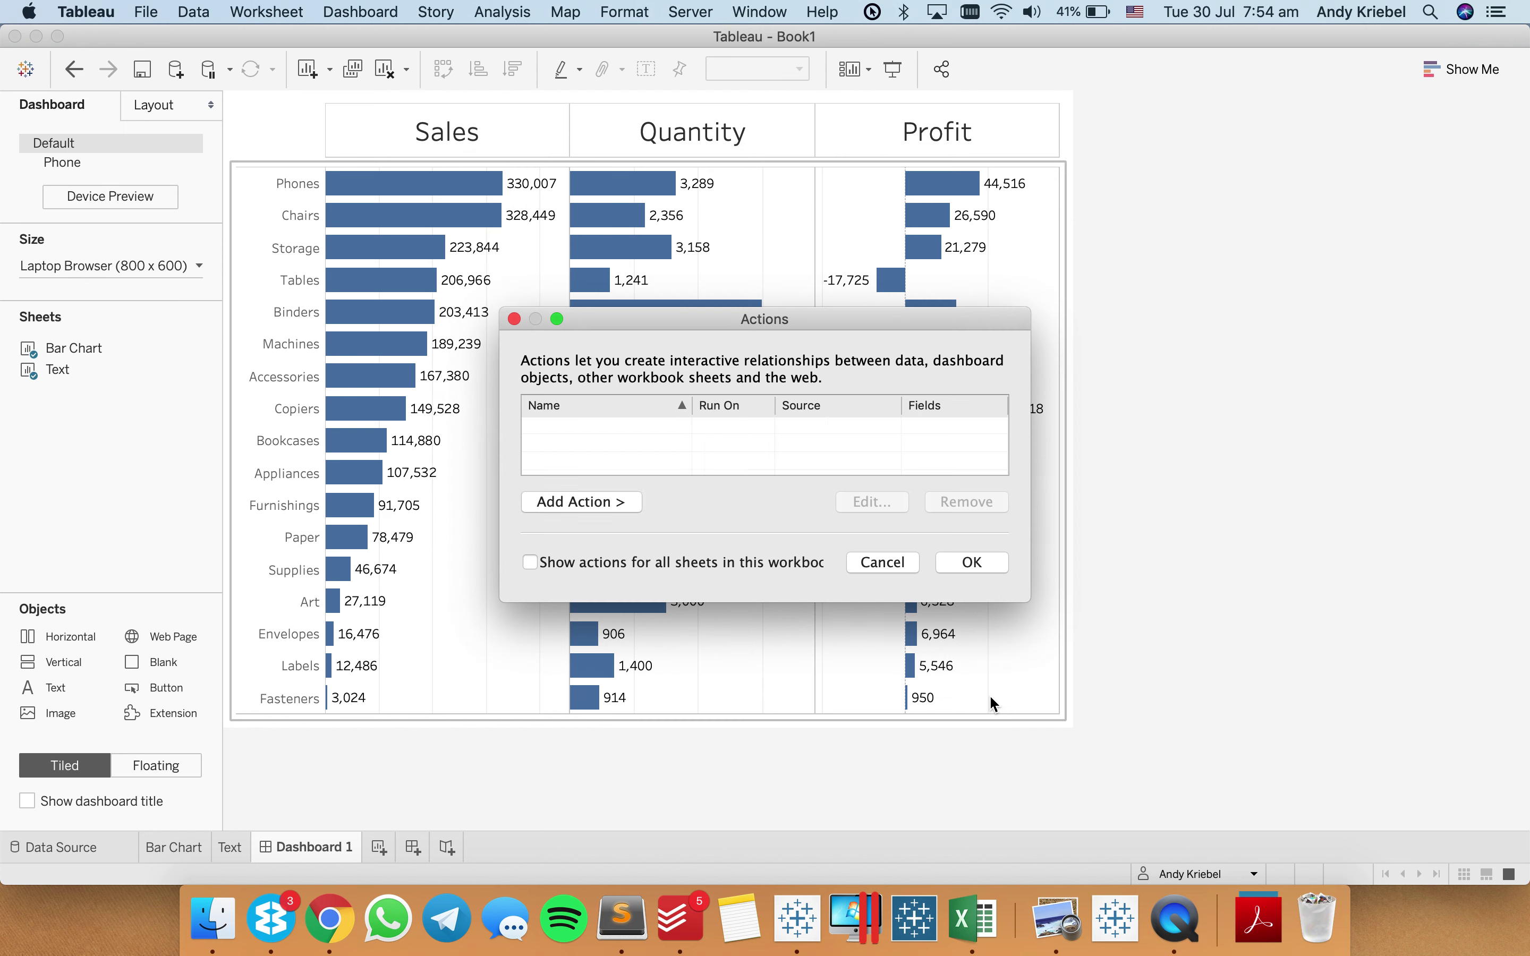
left_click(958, 563)
left_click(777, 146)
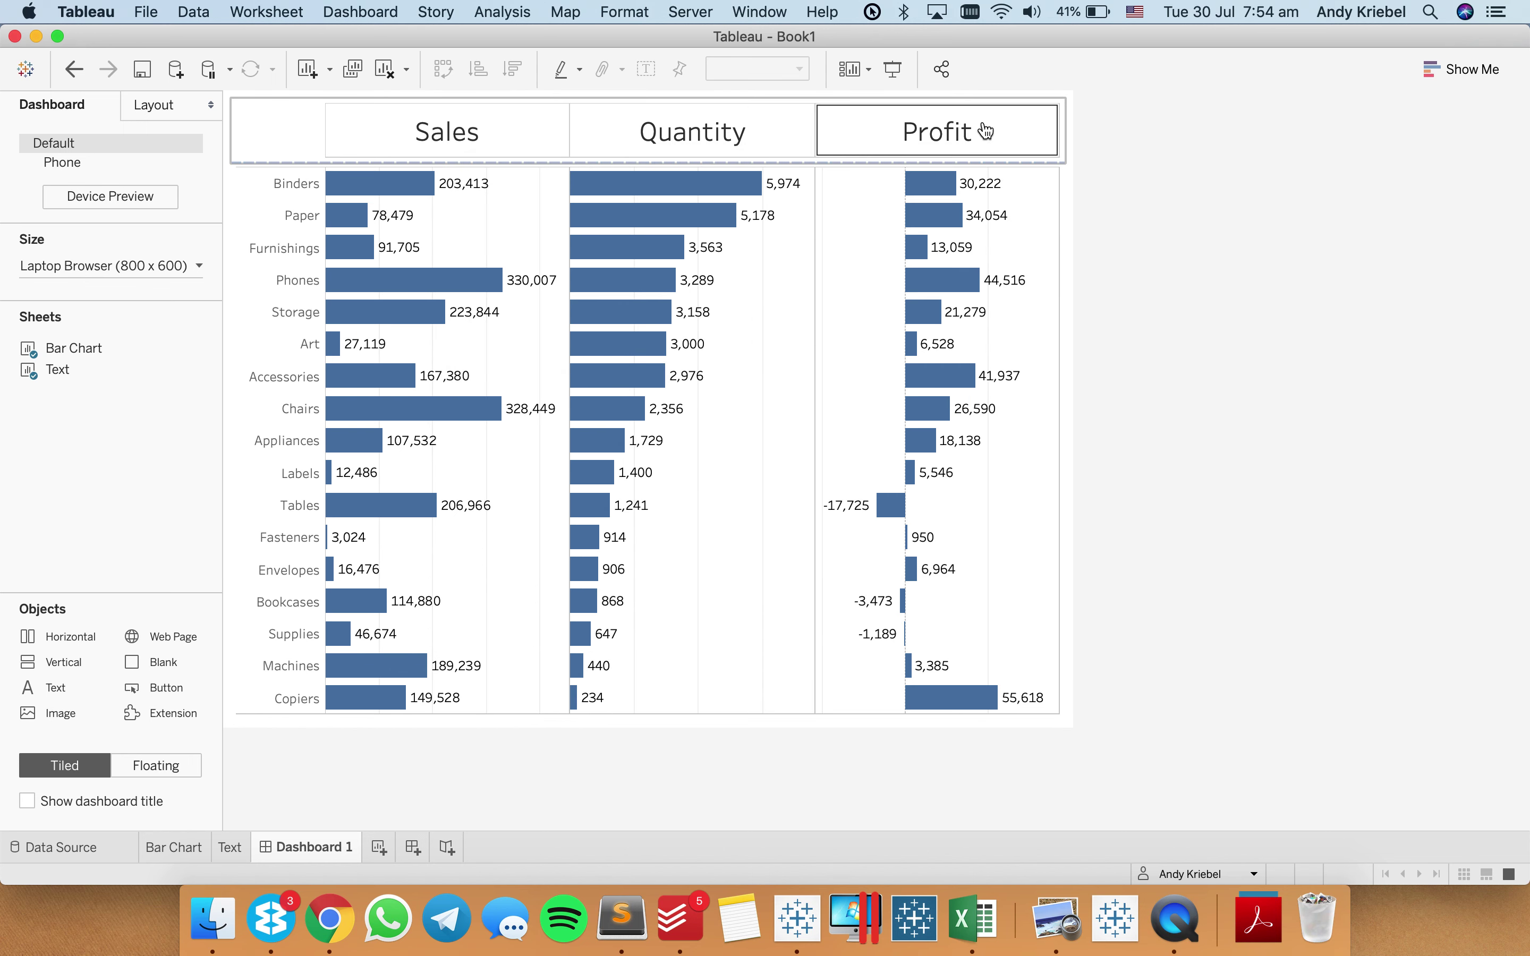
left_click(1002, 147)
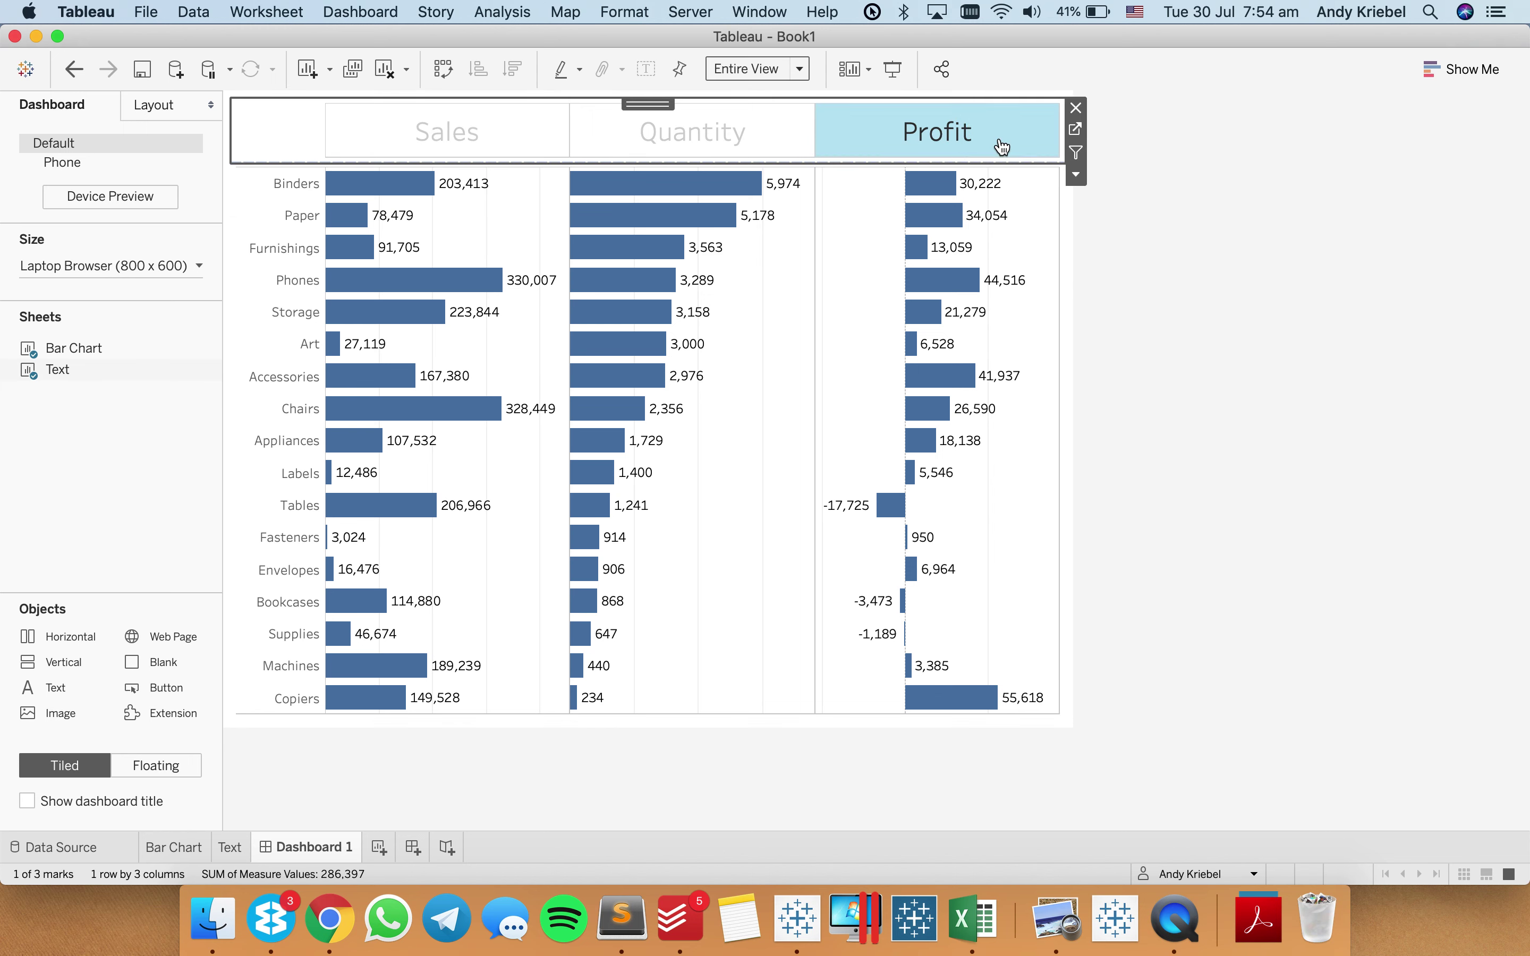
left_click(503, 135)
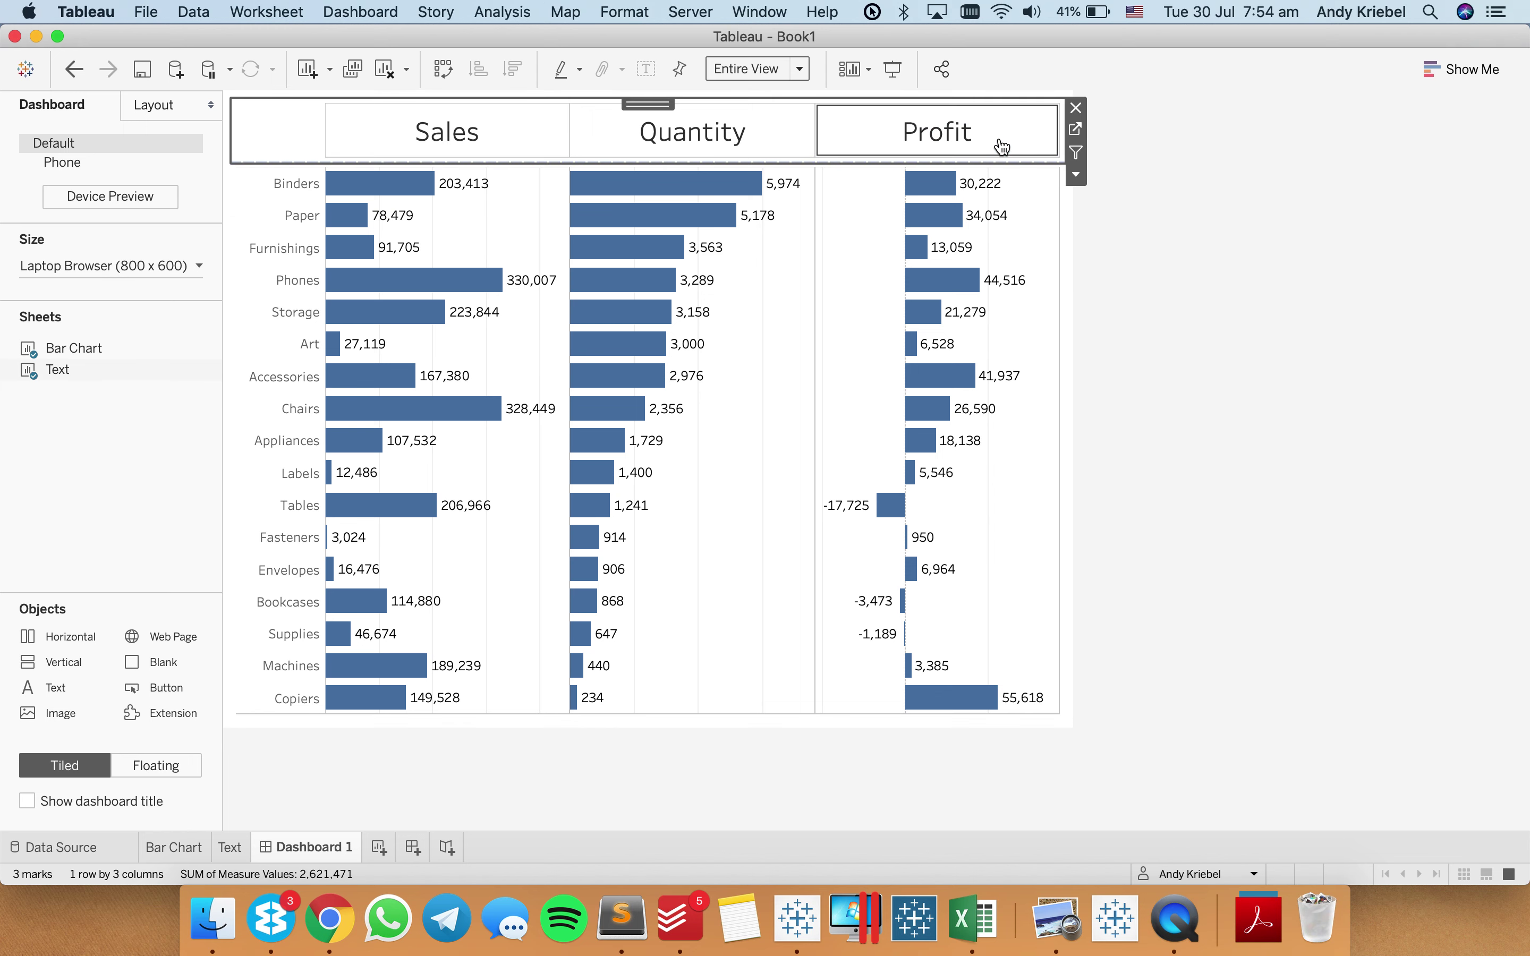
left_click(752, 117)
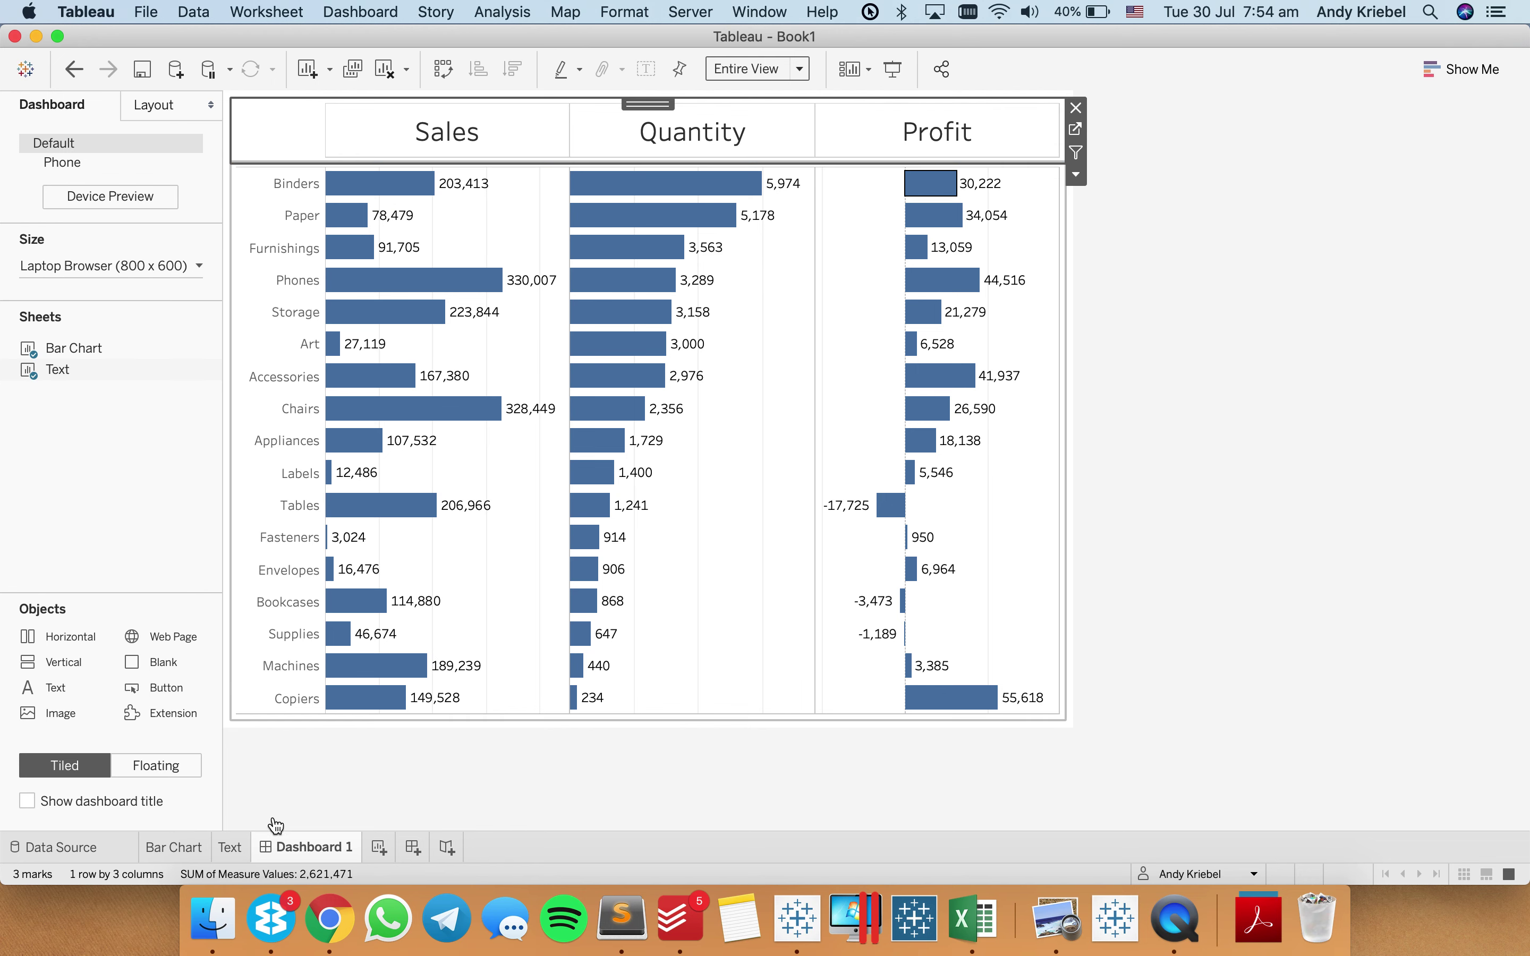
Replace Discount with Profit in the Sorter parameter's allowed values.
left_click(239, 850)
right_click(84, 820)
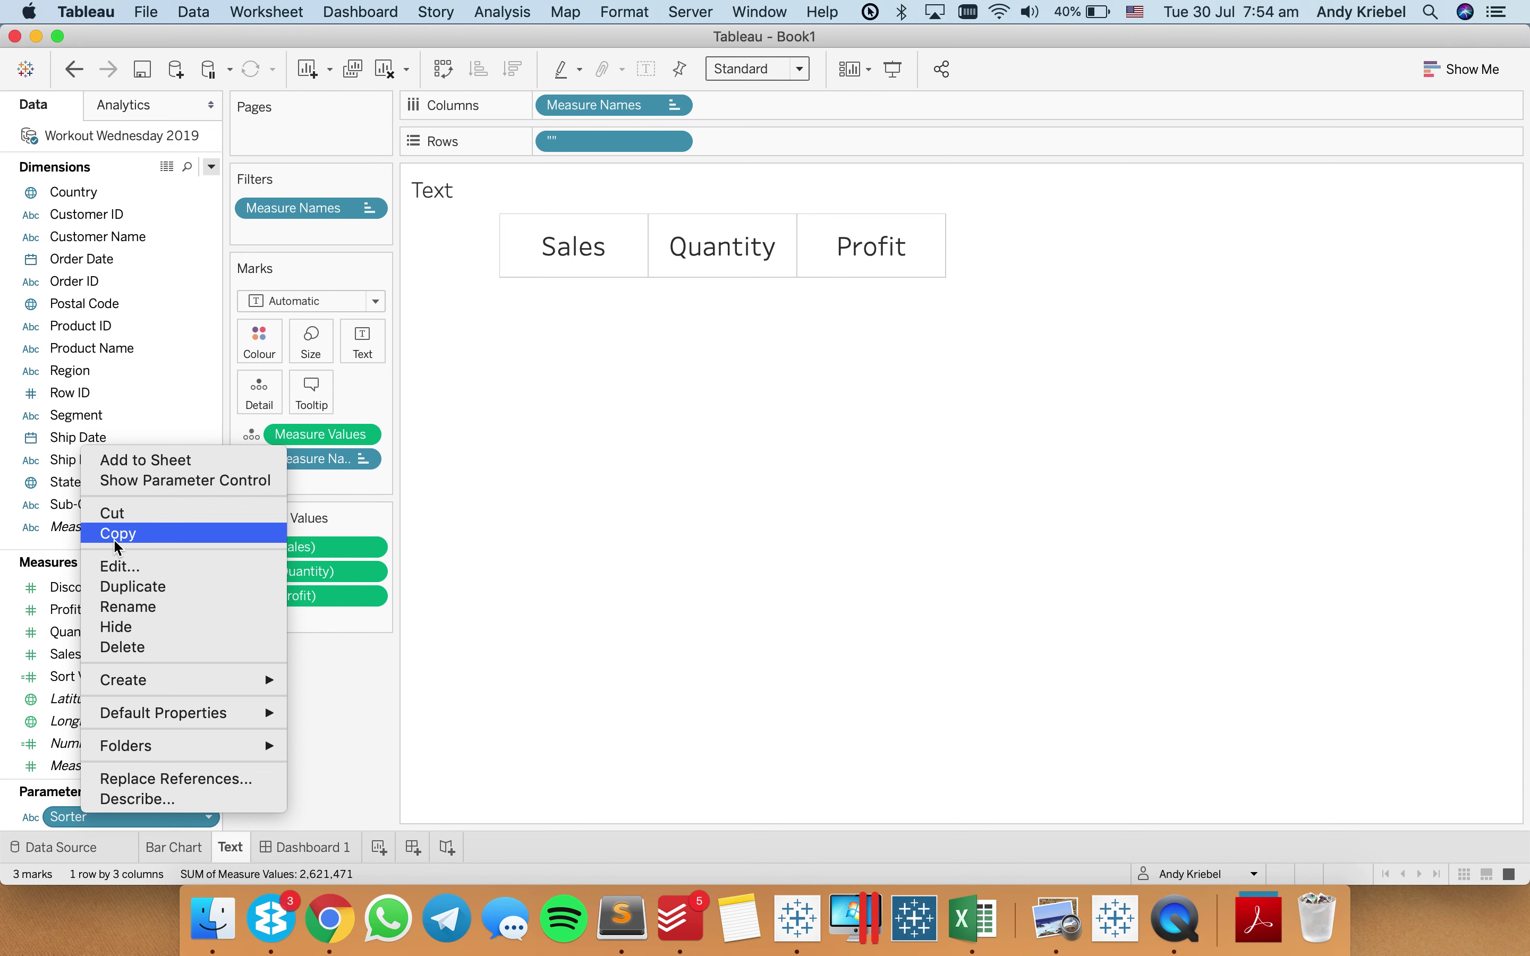
left_click(511, 456)
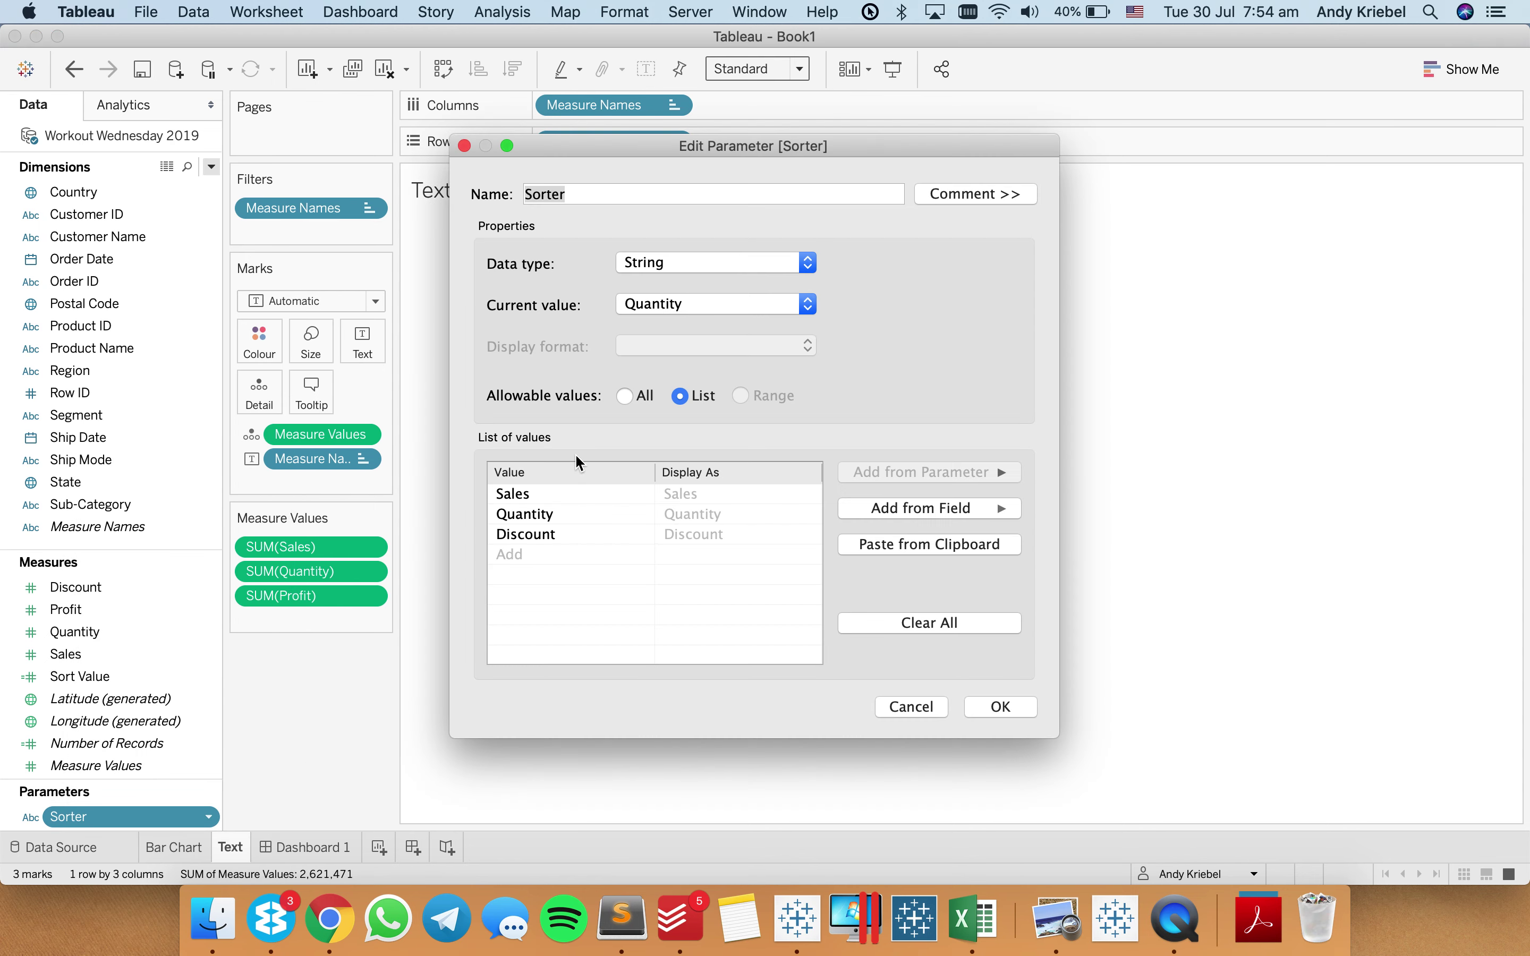
double_click(586, 551)
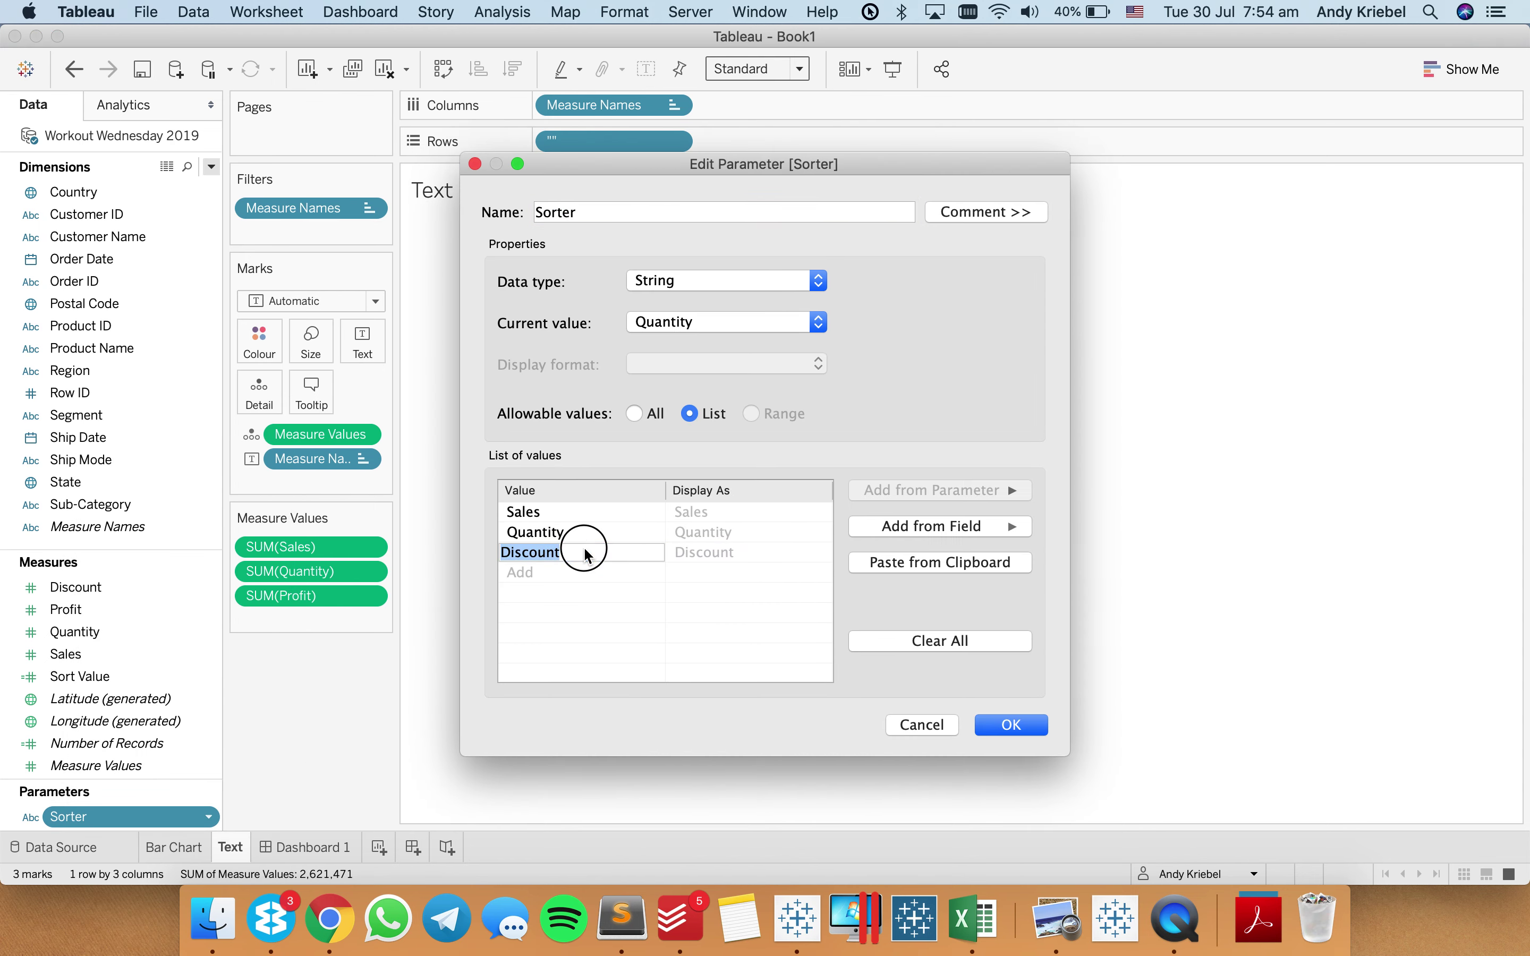
type("Profit")
key("Return")
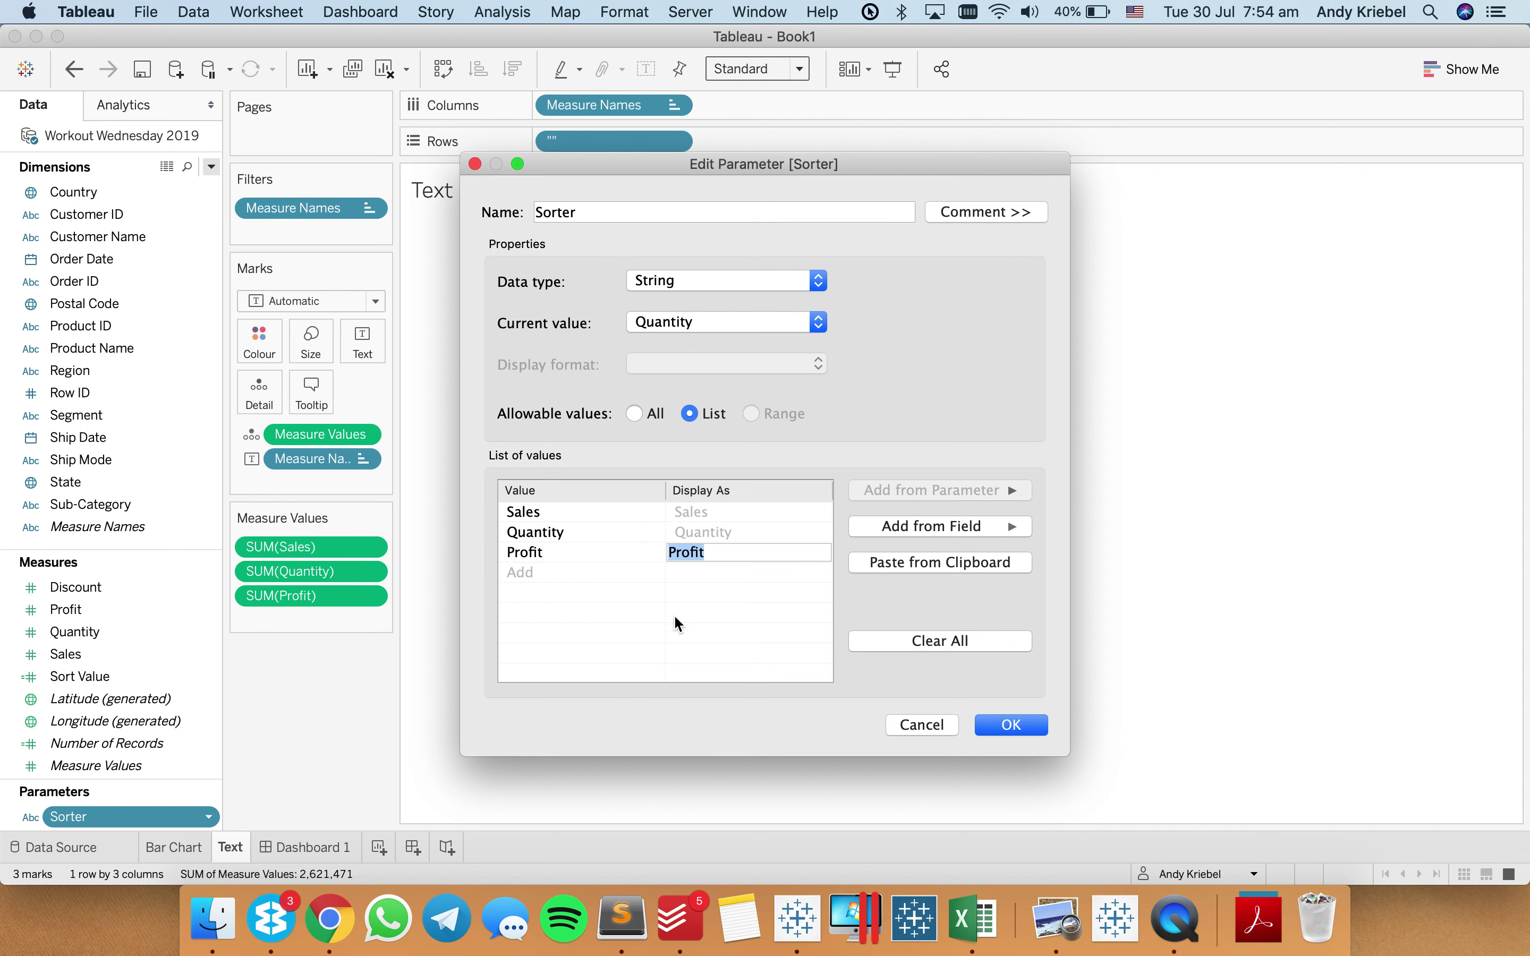
left_click(1005, 725)
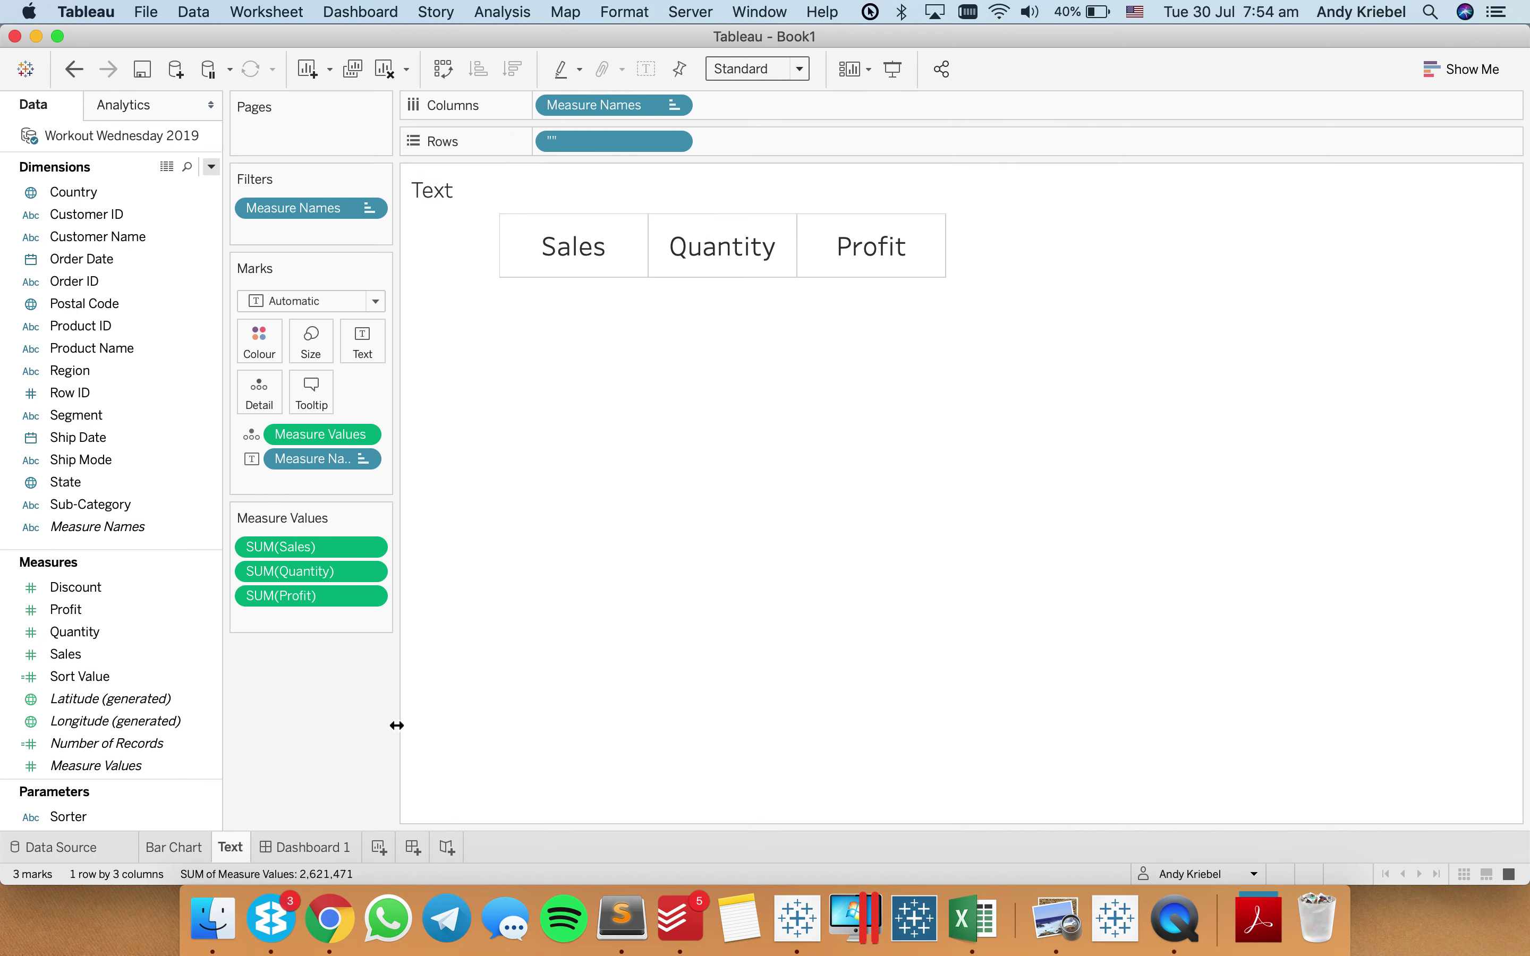
Test re-sorting the bars by Profit, Quantity and Sales from the dashboard headers.
left_click(314, 849)
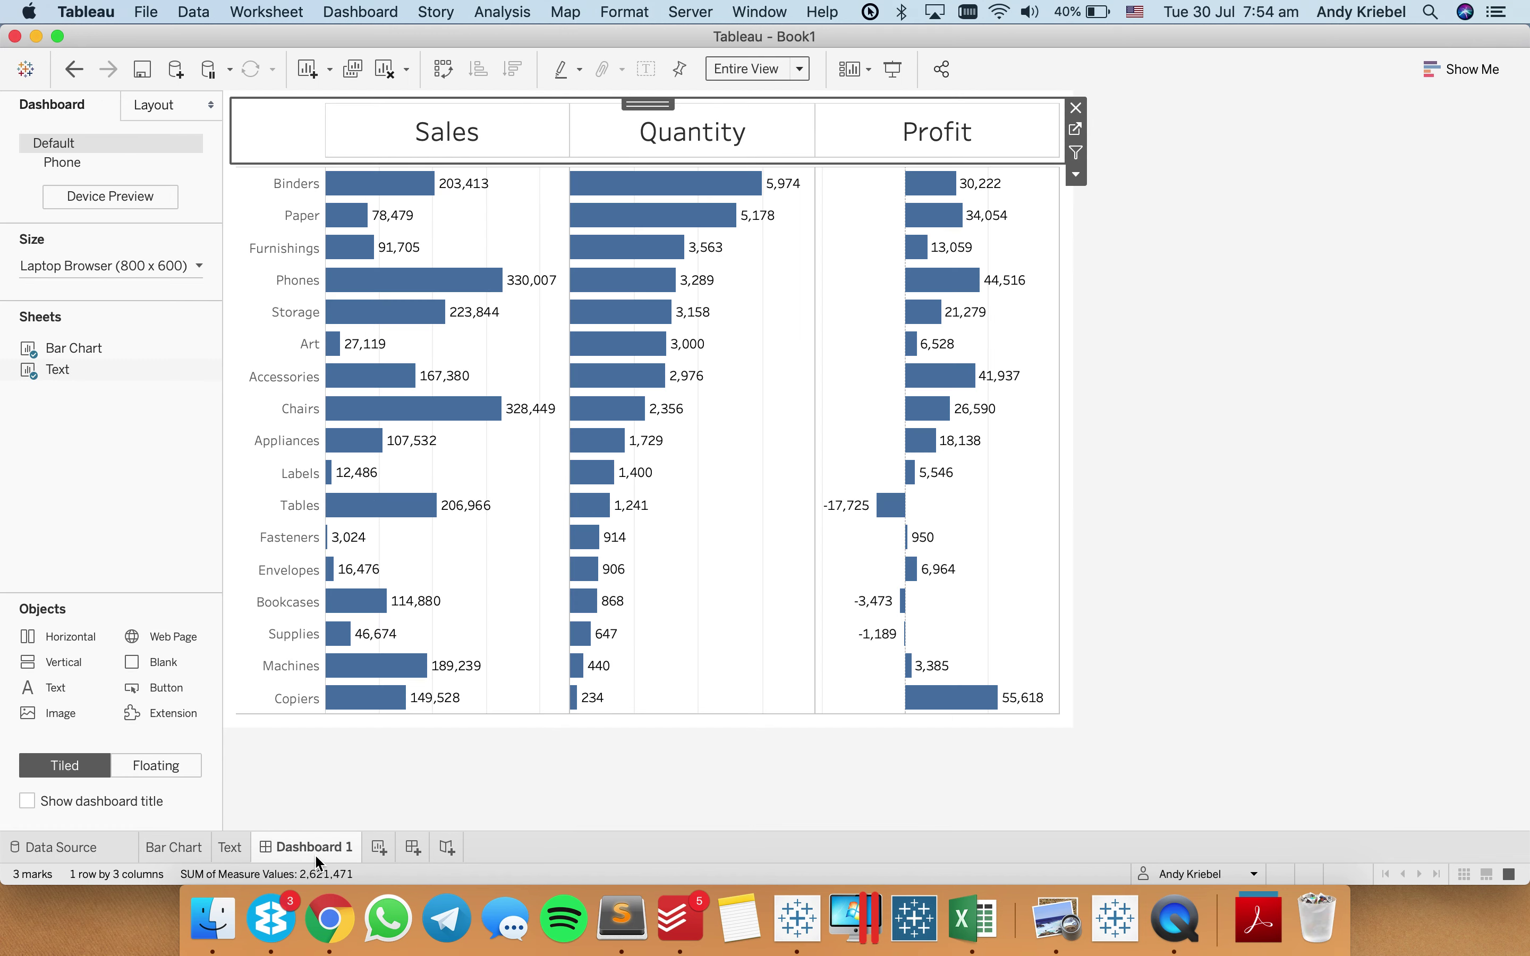
left_click(850, 132)
left_click(774, 125)
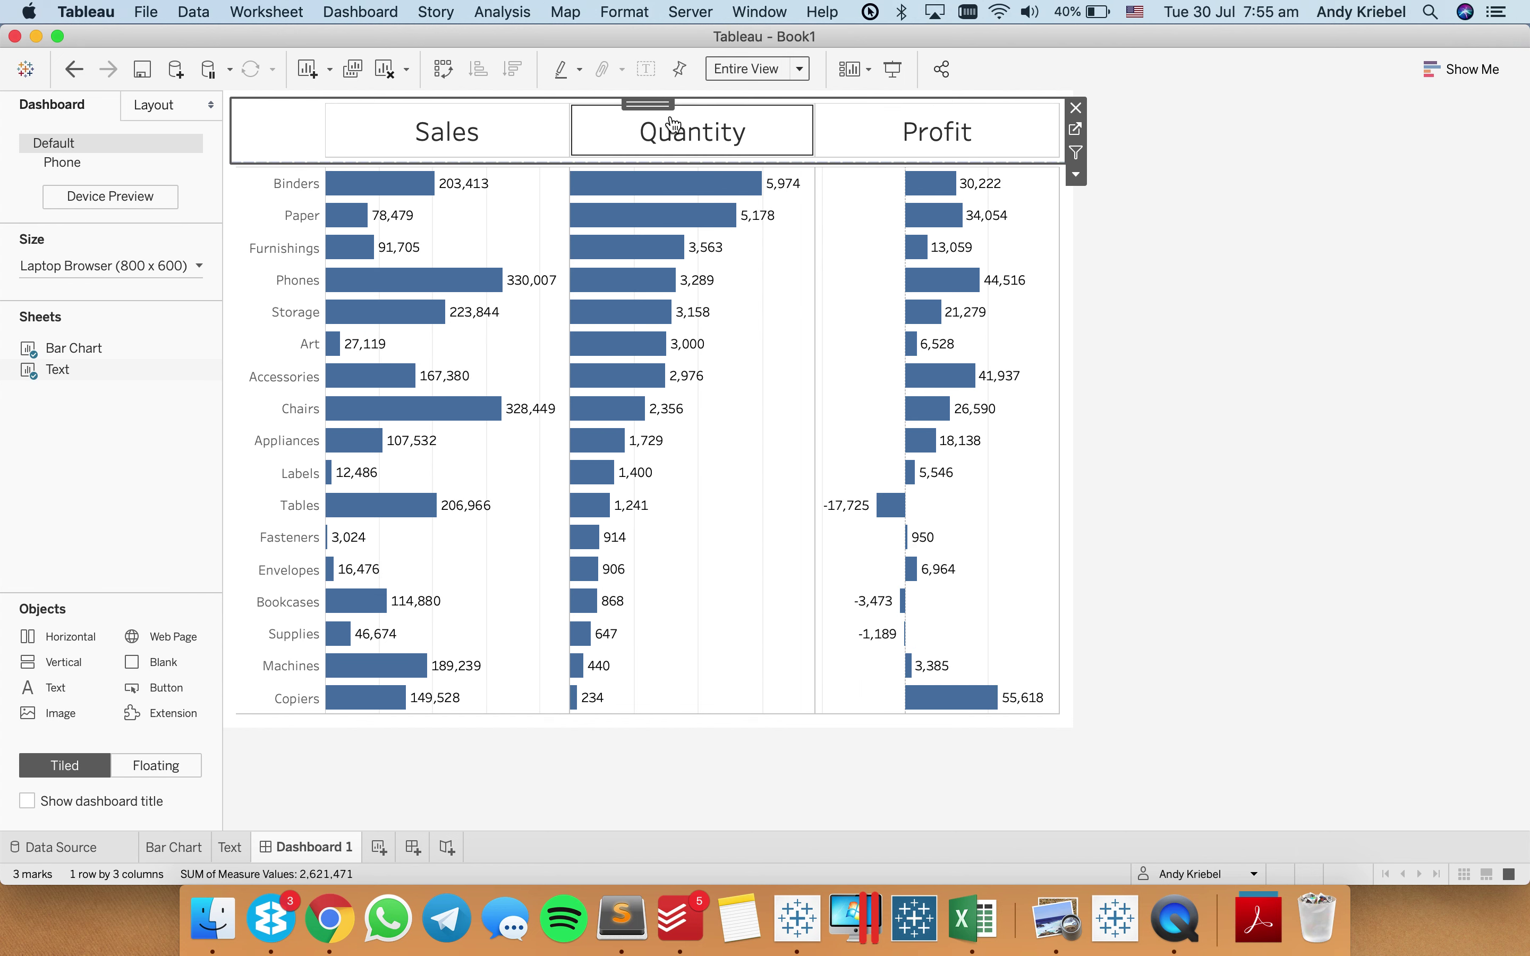
left_click(523, 141)
left_click(728, 121)
left_click(831, 130)
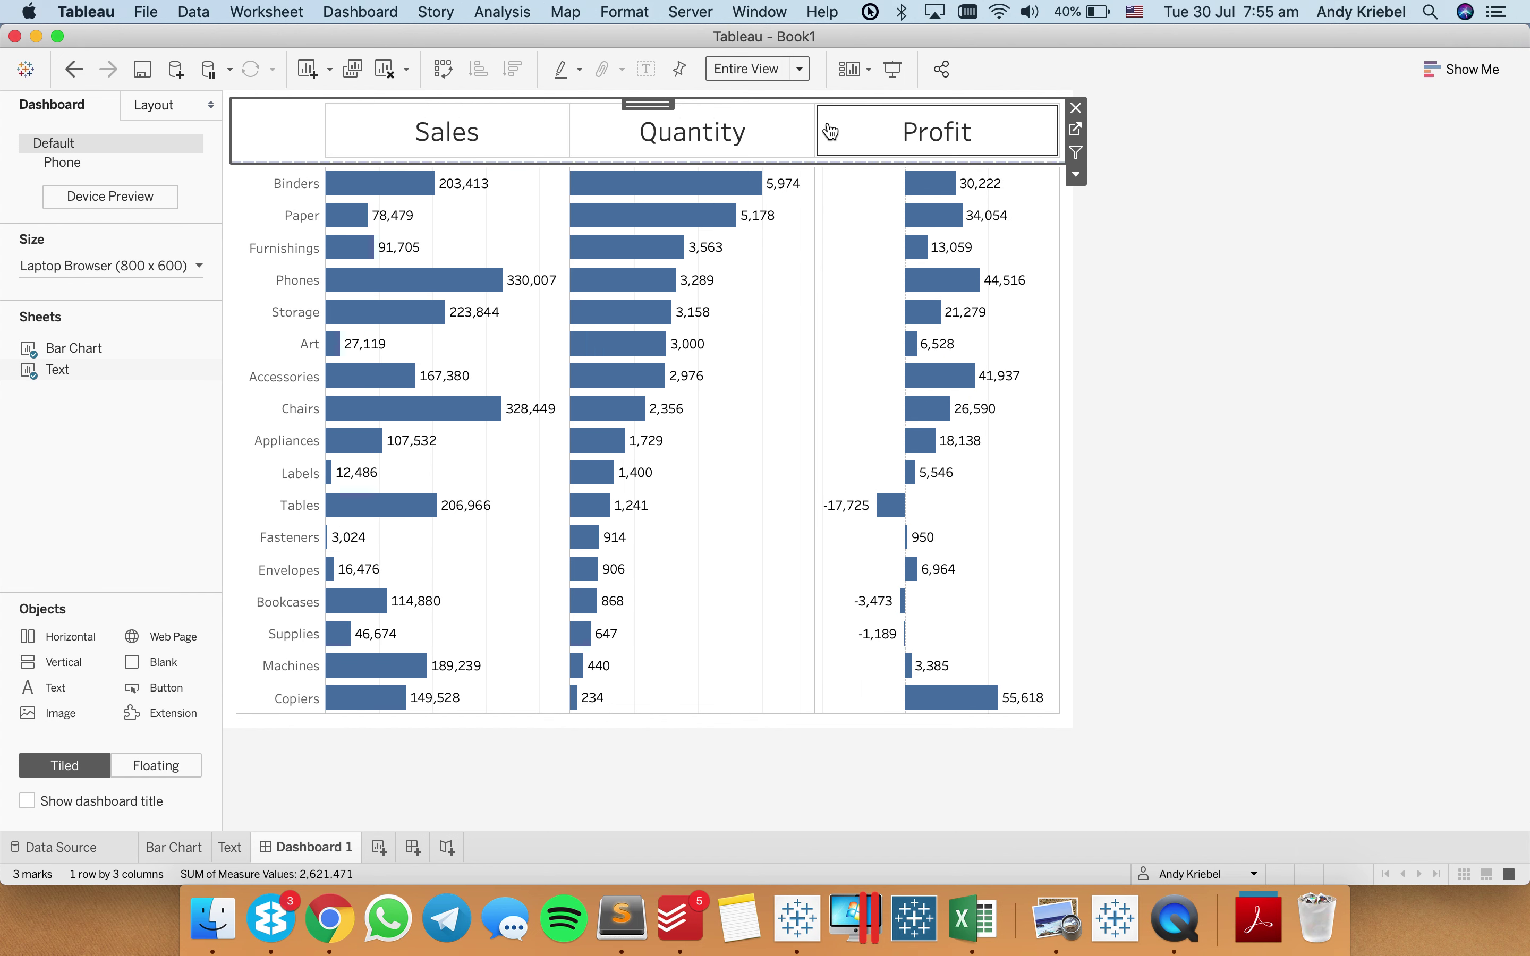
left_click(811, 134)
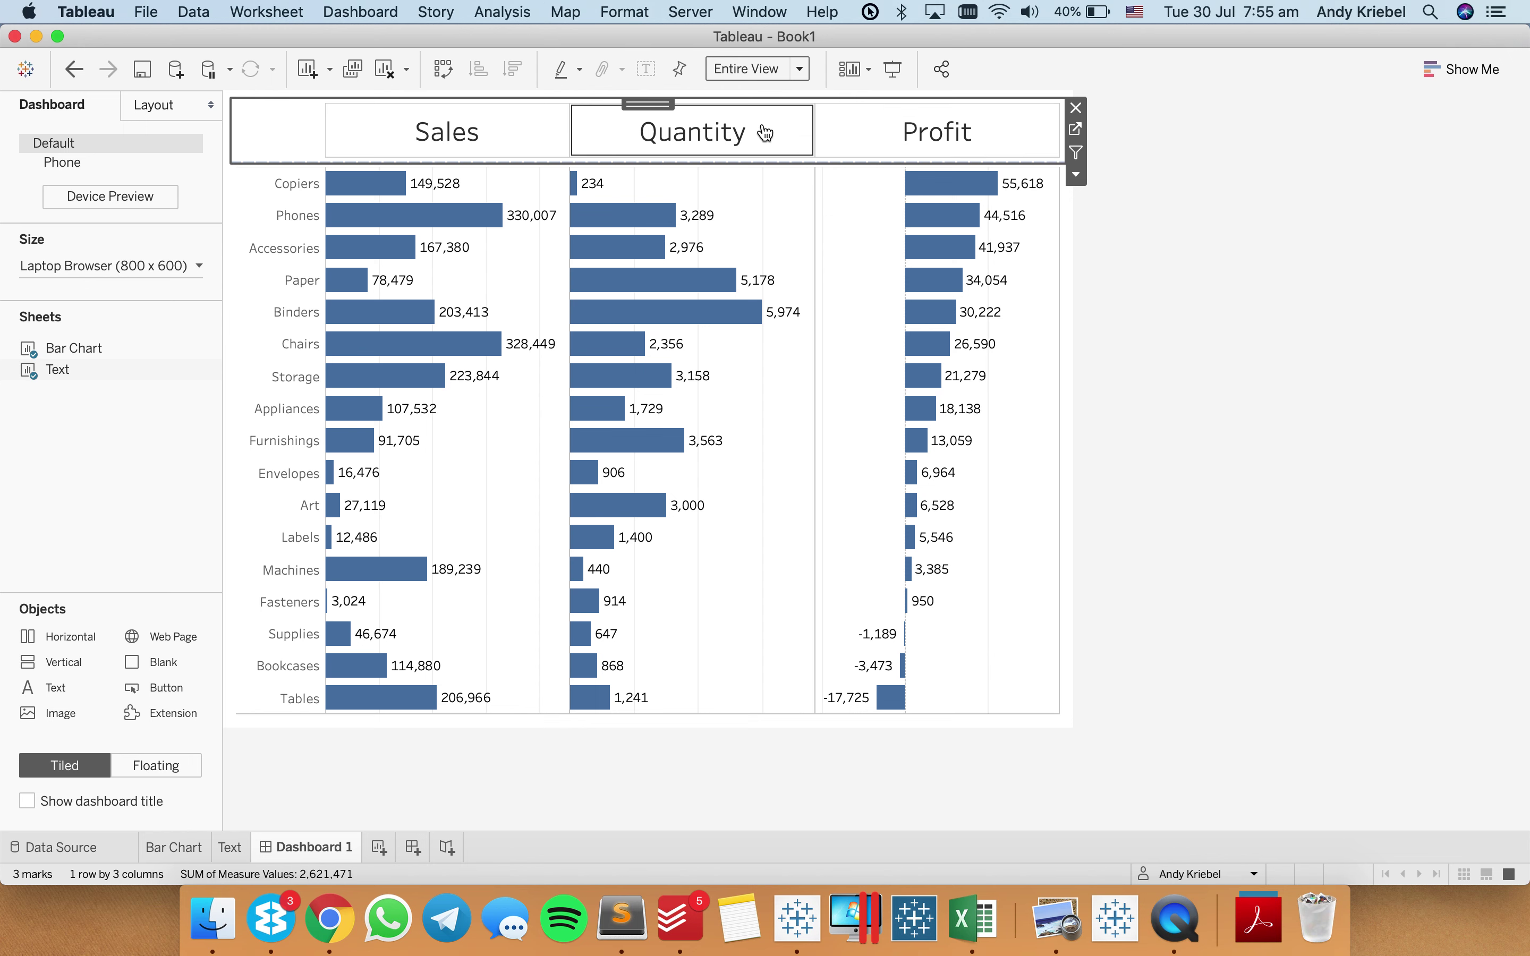
left_click(543, 134)
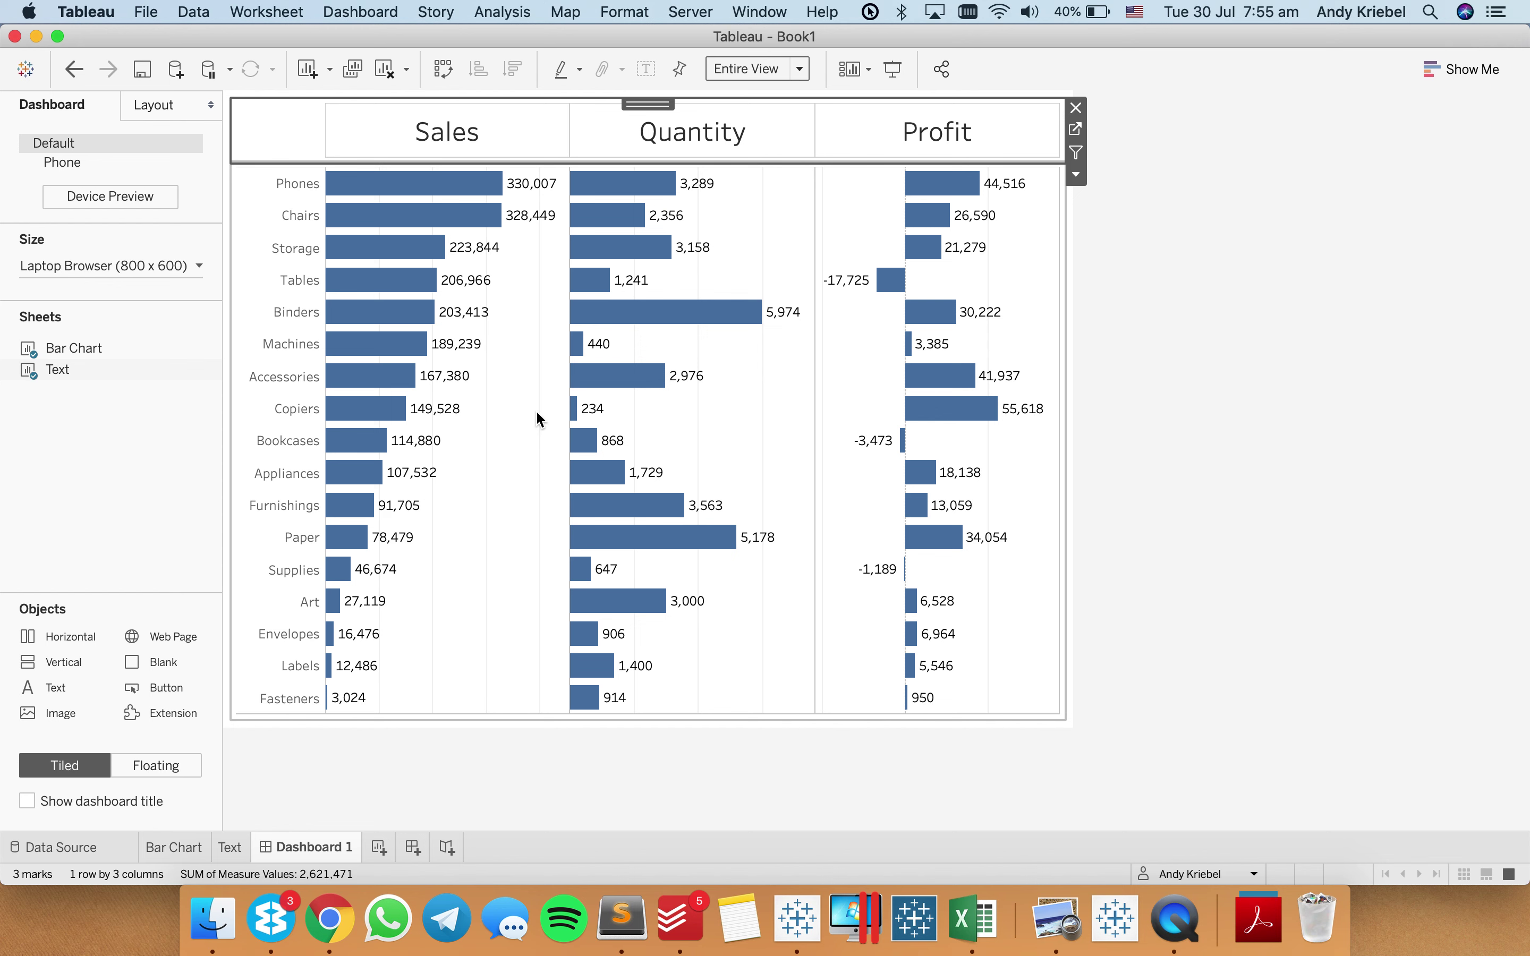
Deselect the Text sheet to show the finished dashboard sorted by Sales.
left_click(550, 789)
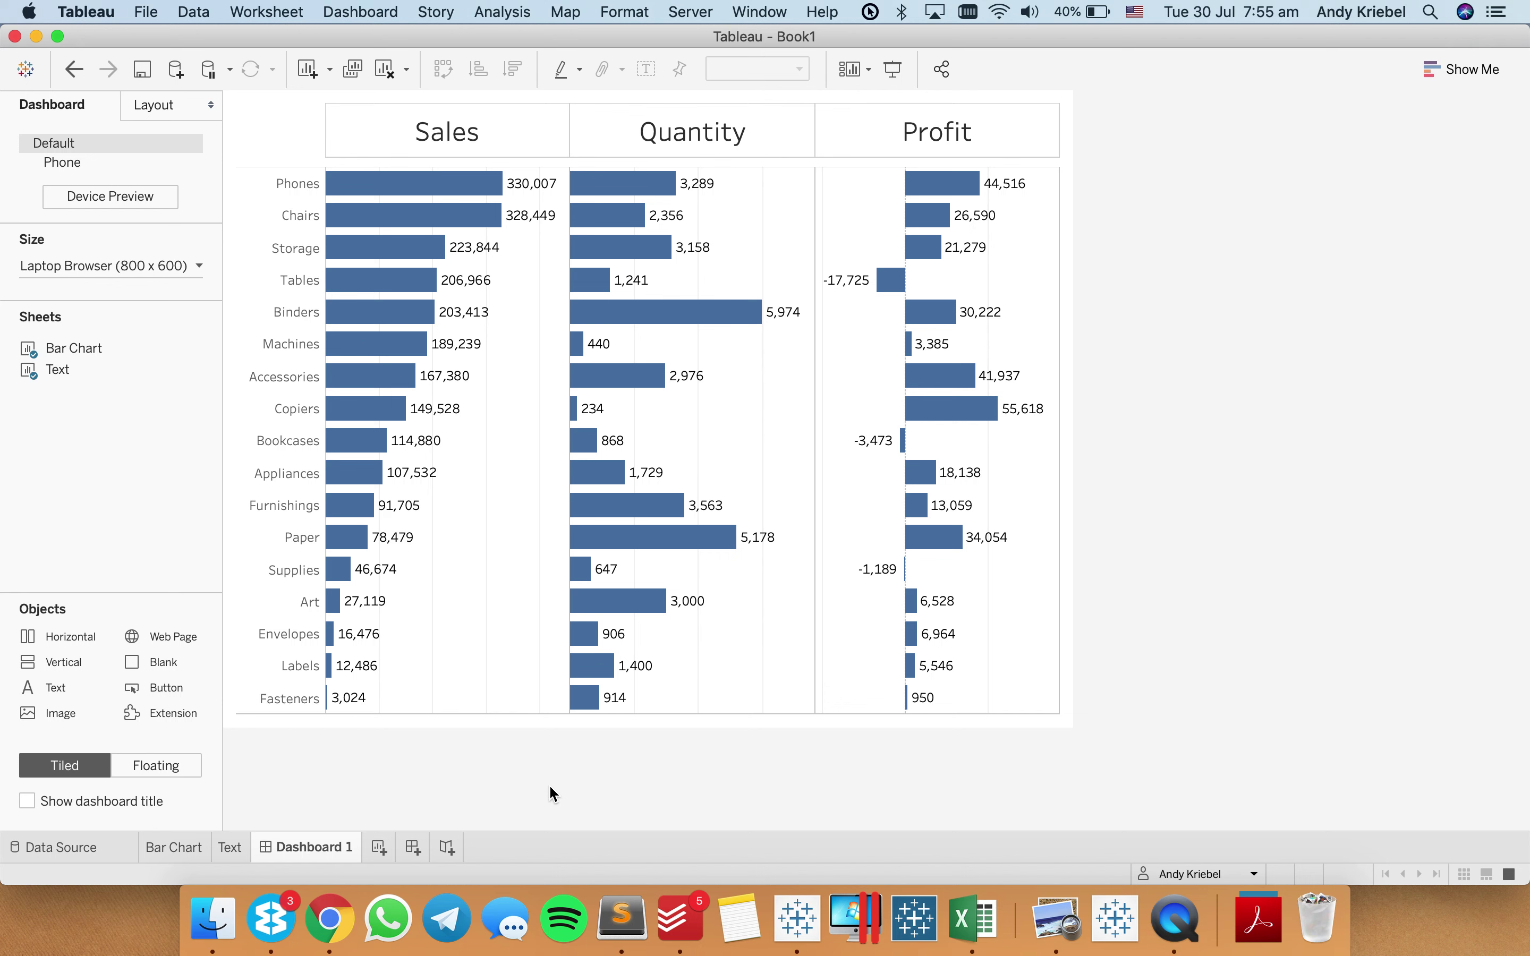